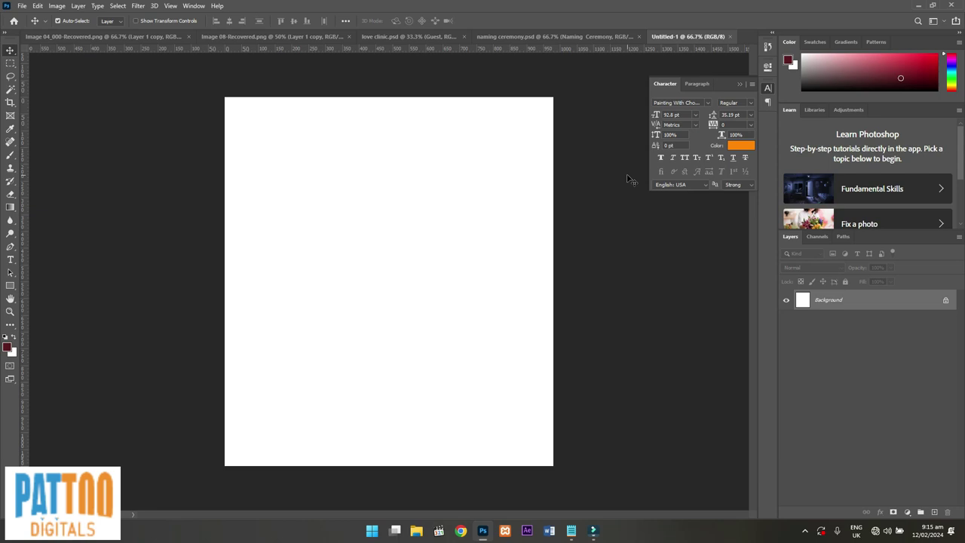
# - Check the image size, then scale the cloth image to fill the poster's upper half edge to edge
pyautogui.hotkey('ctrl', 'alt', 'i')
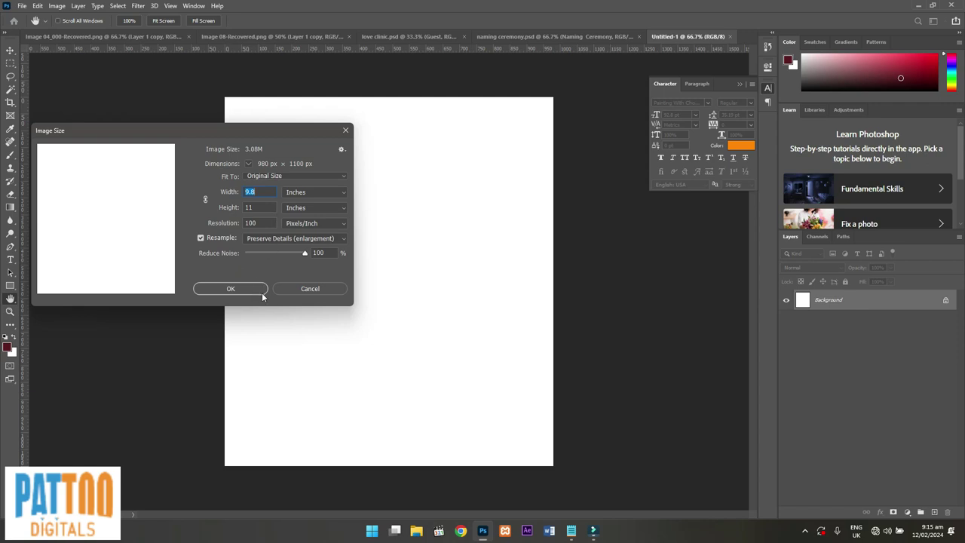
pyautogui.click(287, 292)
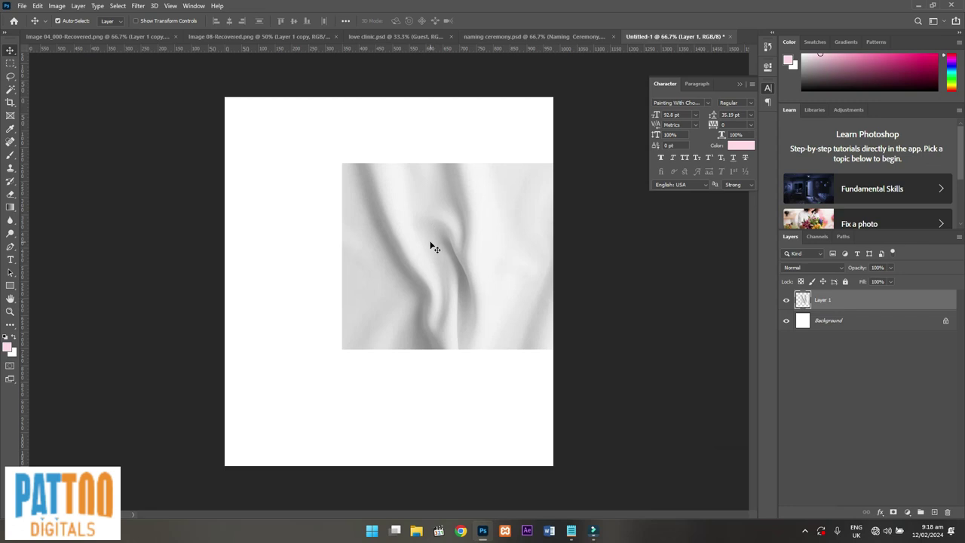
pyautogui.hotkey('ctrl', 't')
pyautogui.moveTo(447, 208)
pyautogui.mouseDown()
pyautogui.moveTo(422, 205)
pyautogui.moveTo(330, 148)
pyautogui.mouseUp()
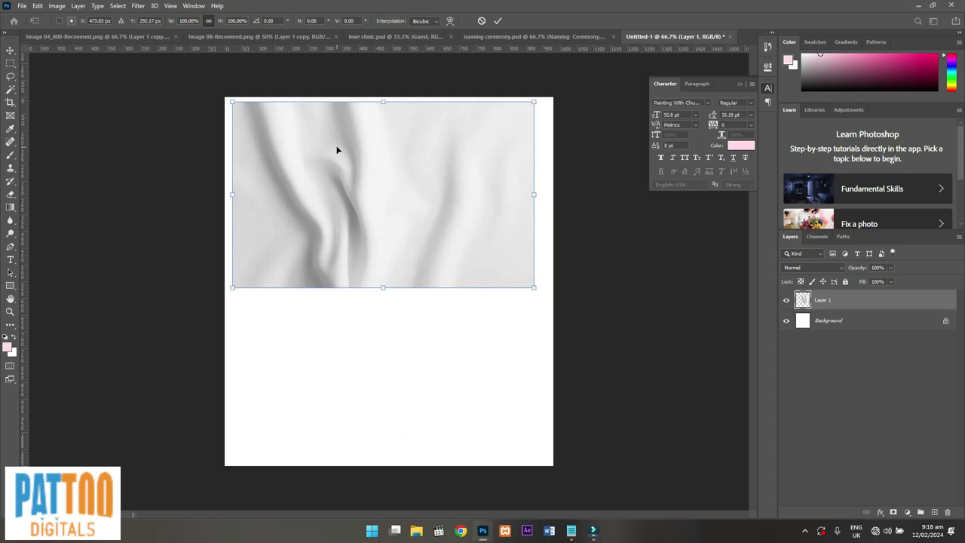
pyautogui.moveTo(535, 288); pyautogui.dragTo(554, 299)
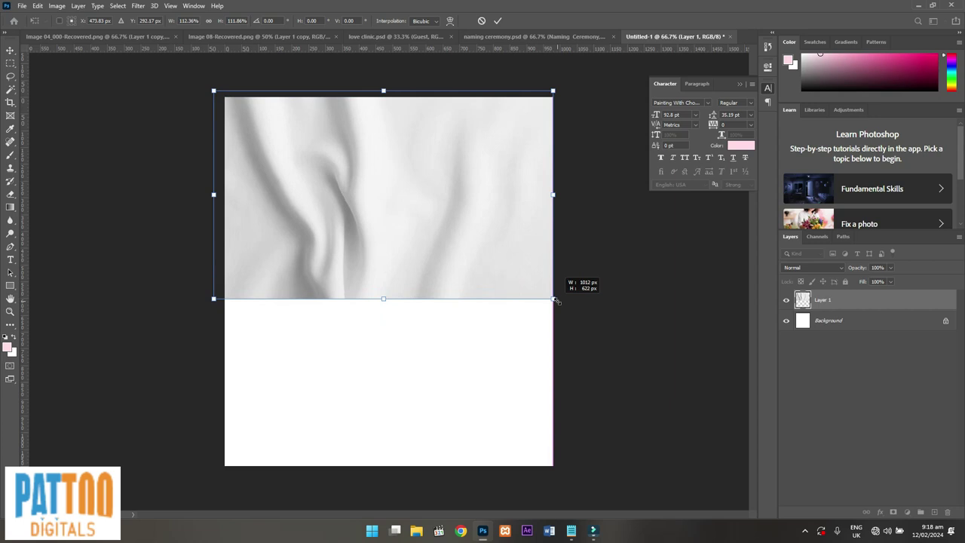
pyautogui.moveTo(501, 257); pyautogui.dragTo(505, 253)
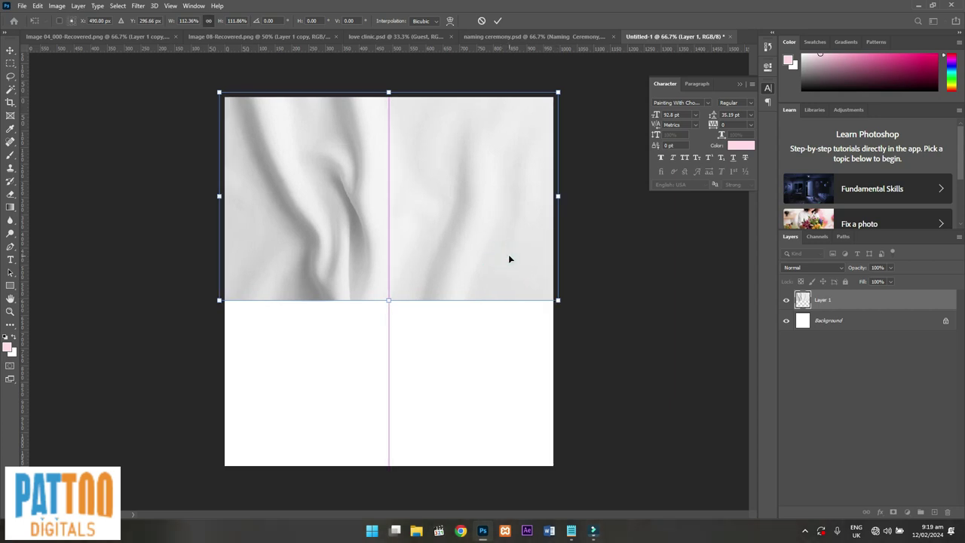
pyautogui.moveTo(505, 250); pyautogui.dragTo(505, 248)
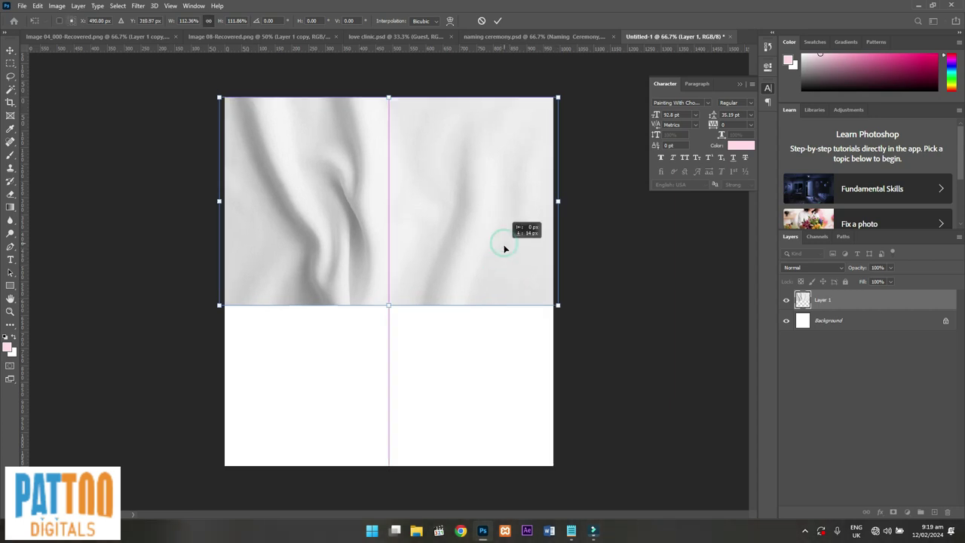
pyautogui.press('Return')
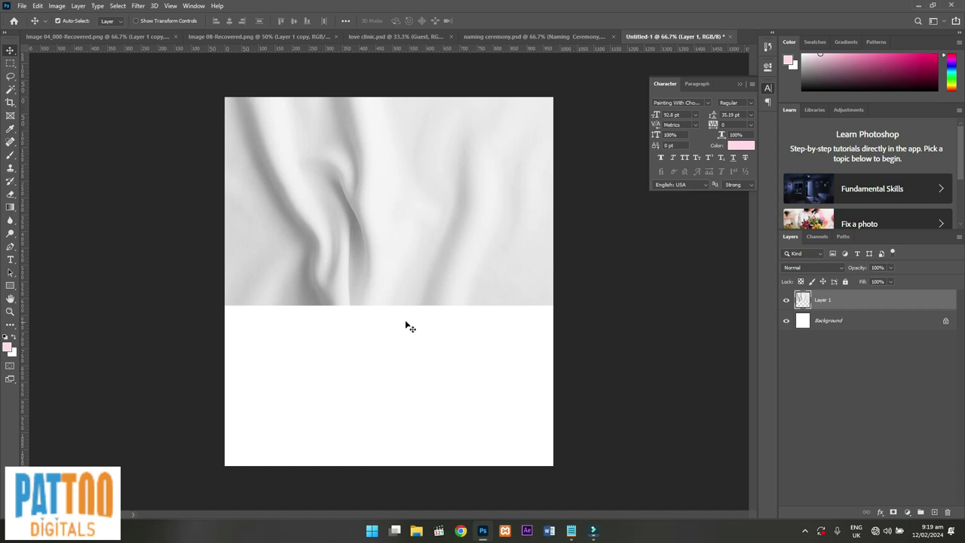
pyautogui.click(10, 63)
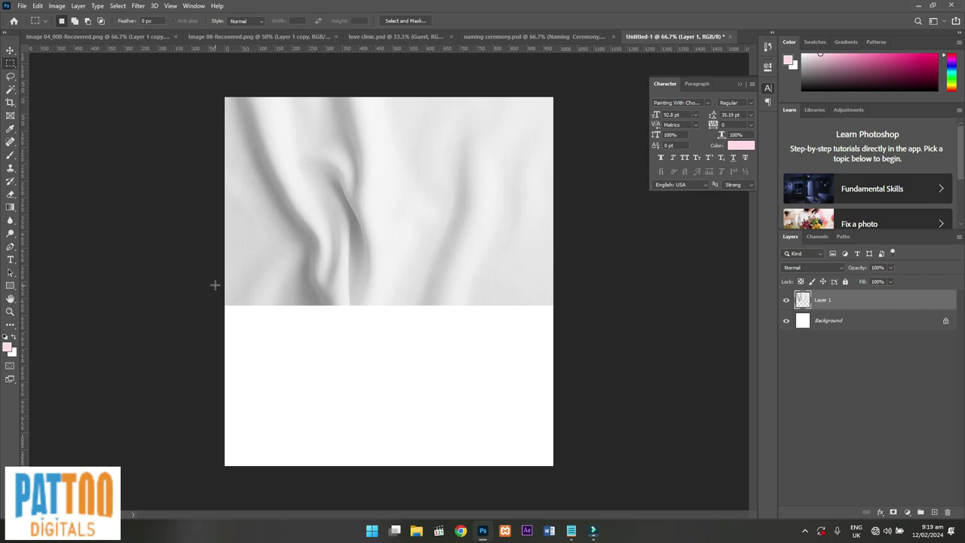
# - Fill a rectangle over the poster's lower area with light pink ffdbe9 on a new layer
pyautogui.moveTo(214, 275)
pyautogui.mouseDown()
pyautogui.moveTo(503, 490)
pyautogui.moveTo(572, 483)
pyautogui.mouseUp()
pyautogui.click(934, 512)
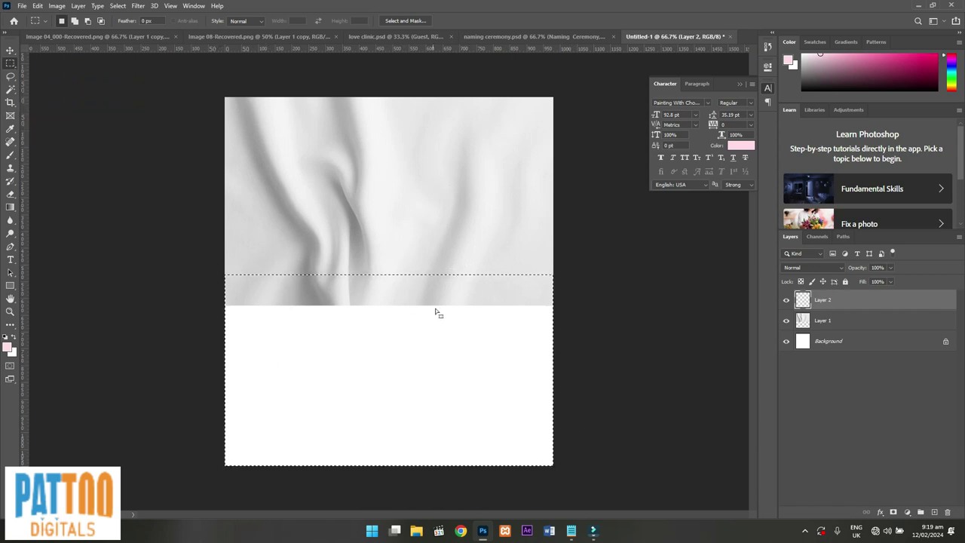
pyautogui.click(36, 6)
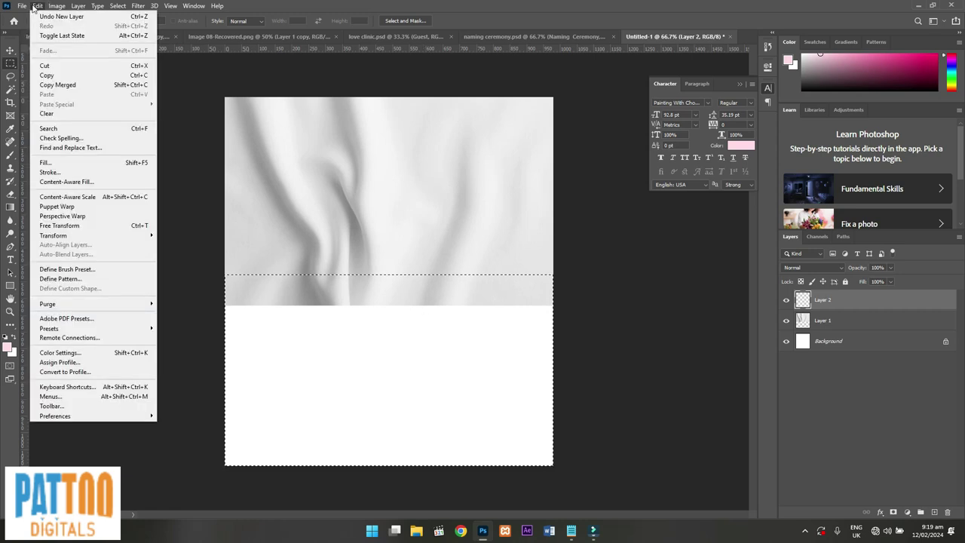
pyautogui.click(122, 160)
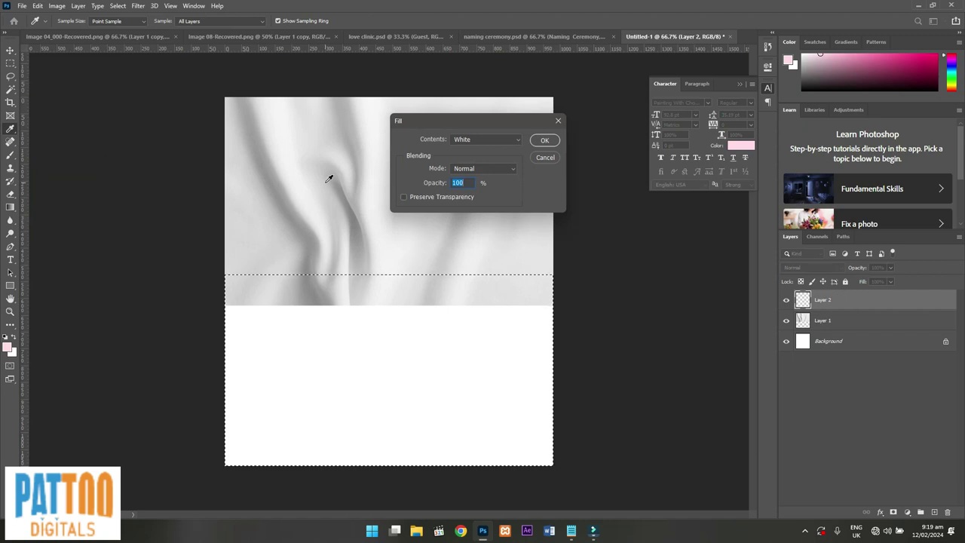
pyautogui.moveTo(461, 119); pyautogui.dragTo(487, 119)
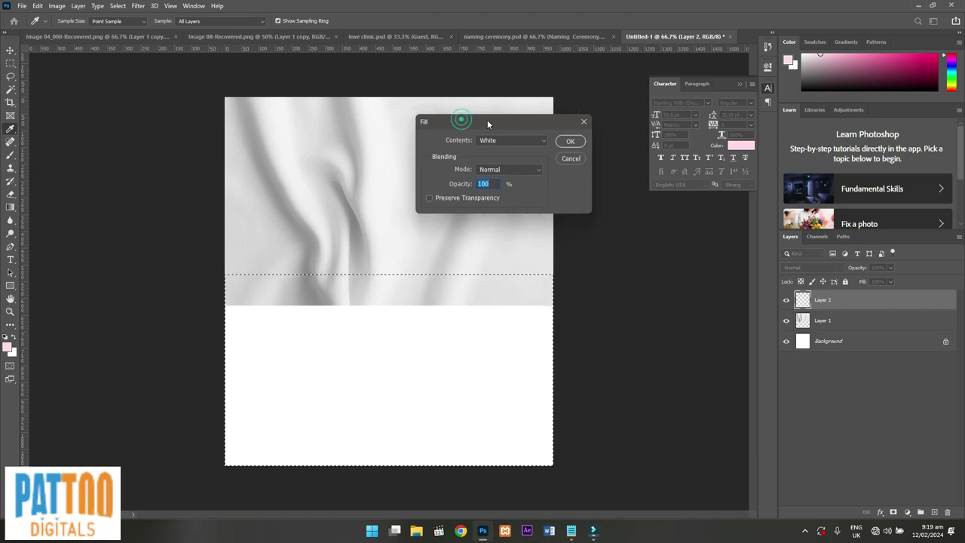
pyautogui.click(520, 140)
pyautogui.click(521, 167)
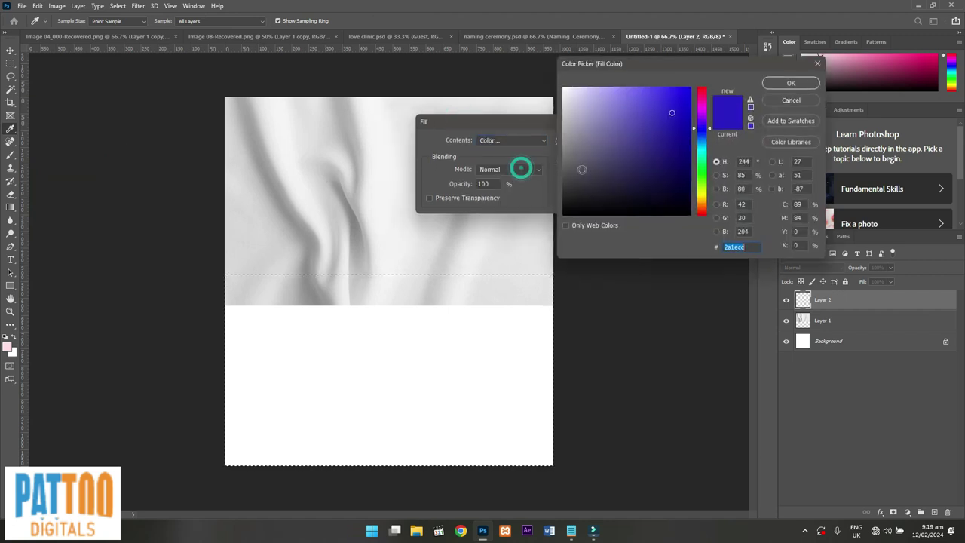
pyautogui.write('ffdbe9')
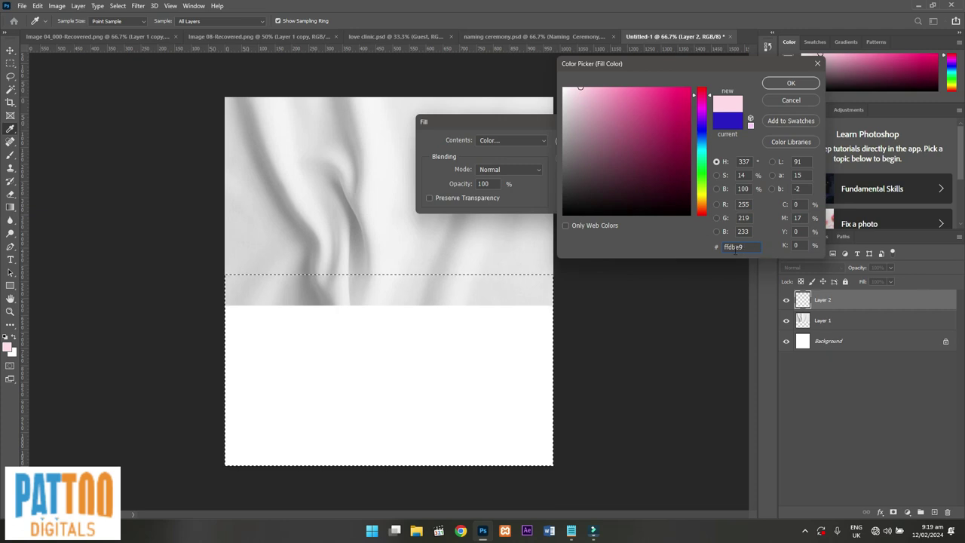
pyautogui.click(791, 84)
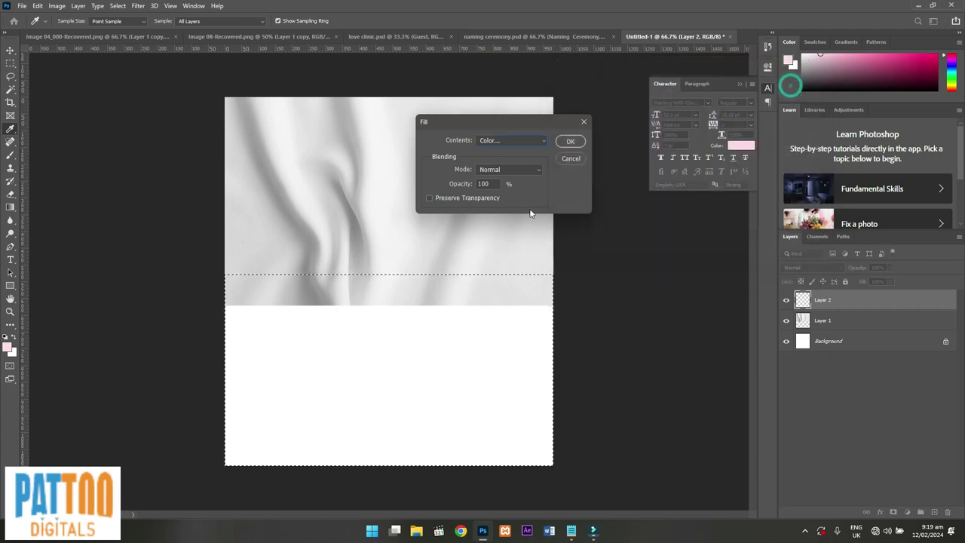
pyautogui.click(564, 141)
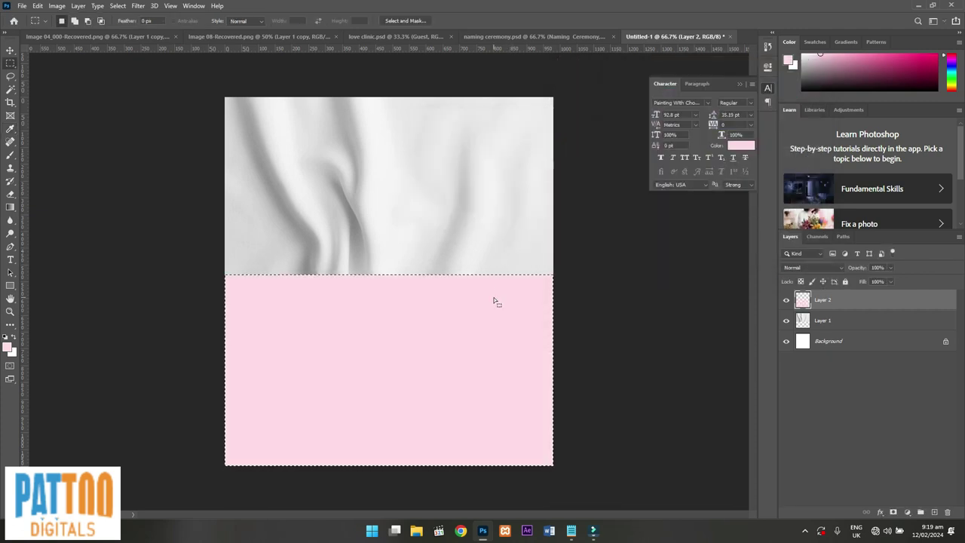
pyautogui.hotkey('ctrl', 'd')
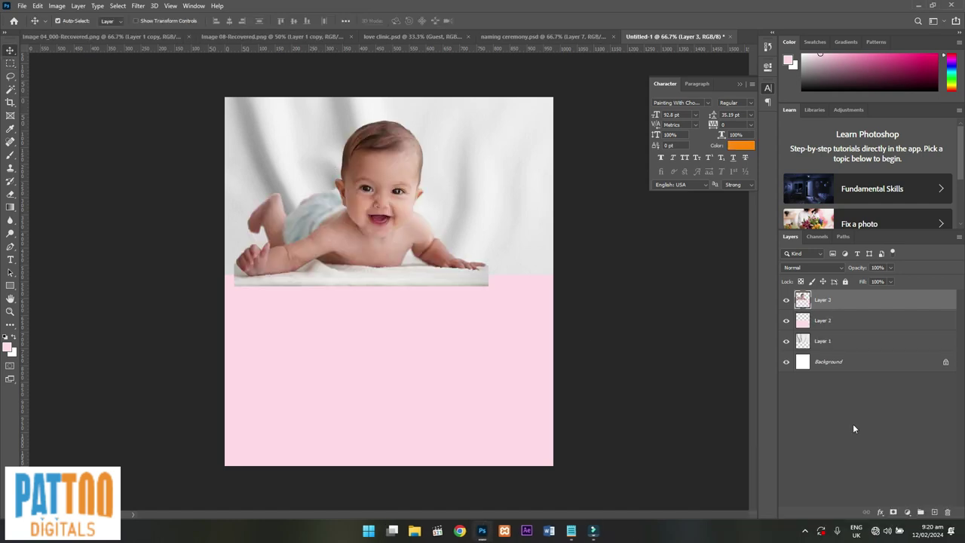
# - Nudge the baby photo right and down, and tuck its layer beneath the pink Layer 2
pyautogui.moveTo(380, 187)
pyautogui.mouseDown()
pyautogui.moveTo(414, 187)
pyautogui.moveTo(417, 173)
pyautogui.mouseUp()
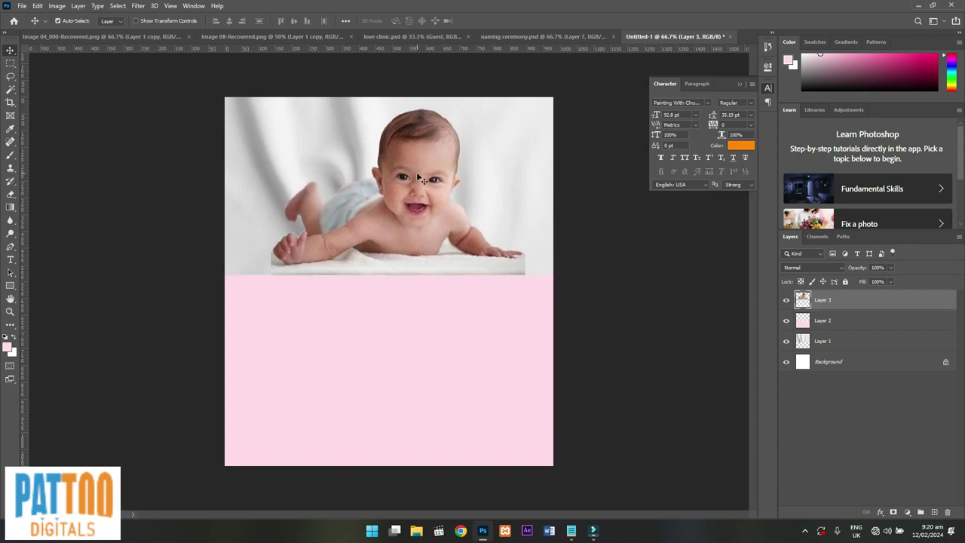
pyautogui.press('Down')
pyautogui.press('Down')
pyautogui.press('Down')
pyautogui.press('Down')
pyautogui.press('Down')
pyautogui.press('Down')
pyautogui.press('Down')
pyautogui.press('Down')
pyautogui.press('Down')
pyautogui.press('Down')
pyautogui.press('Down')
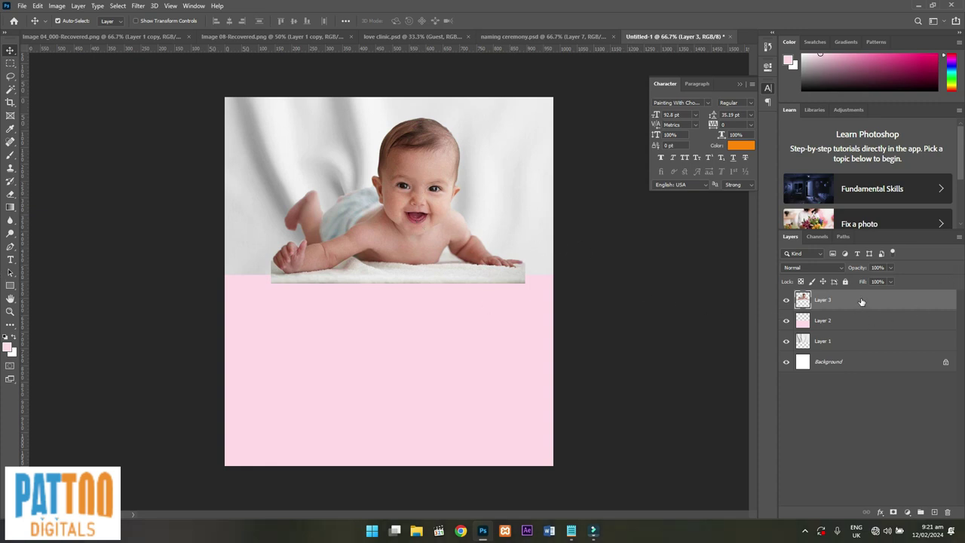
pyautogui.moveTo(861, 302); pyautogui.dragTo(864, 329)
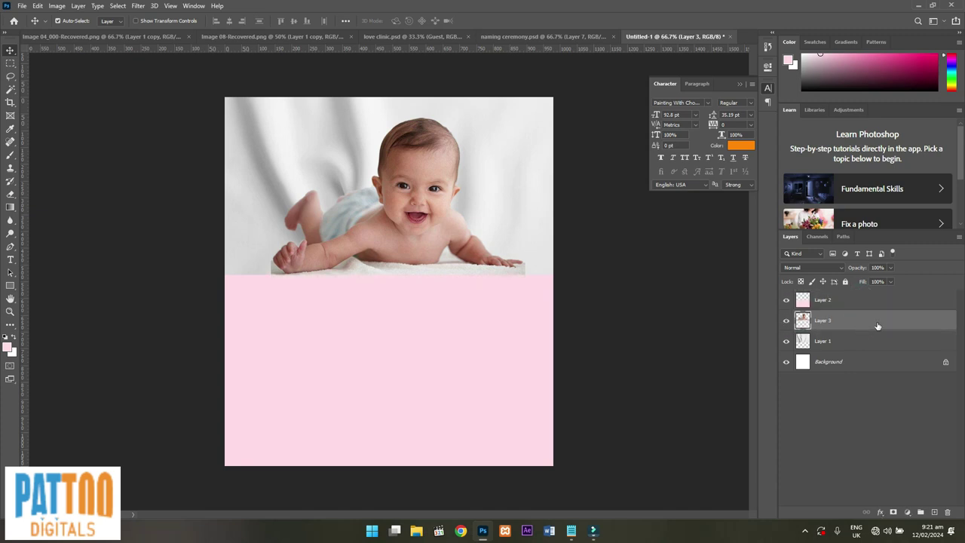
pyautogui.keyDown('ctrl'); pyautogui.click(866, 305); pyautogui.keyUp('ctrl')
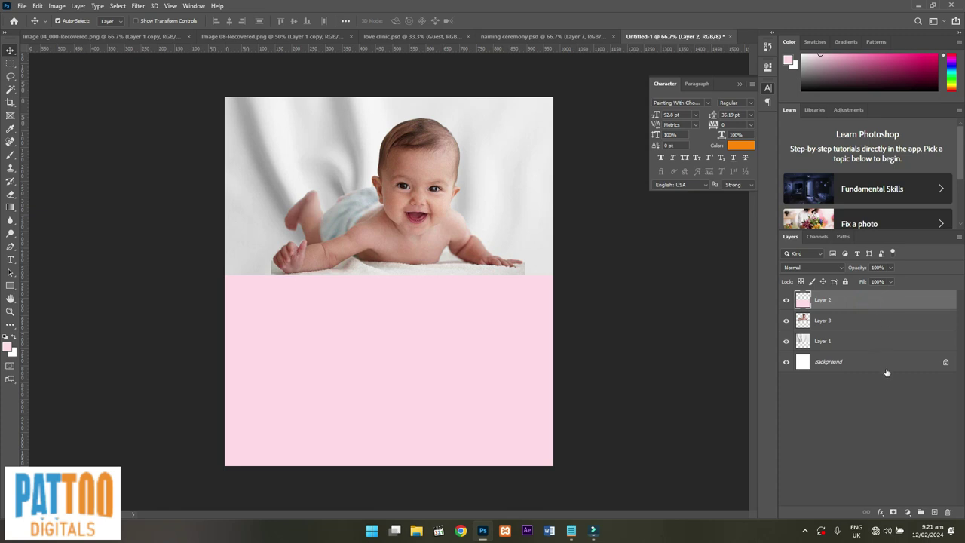
pyautogui.click(935, 511)
# - Hide Layer 2 and fill its selection, feathered 5 px, with pink on a new layer
pyautogui.press('b')
pyautogui.click(786, 299)
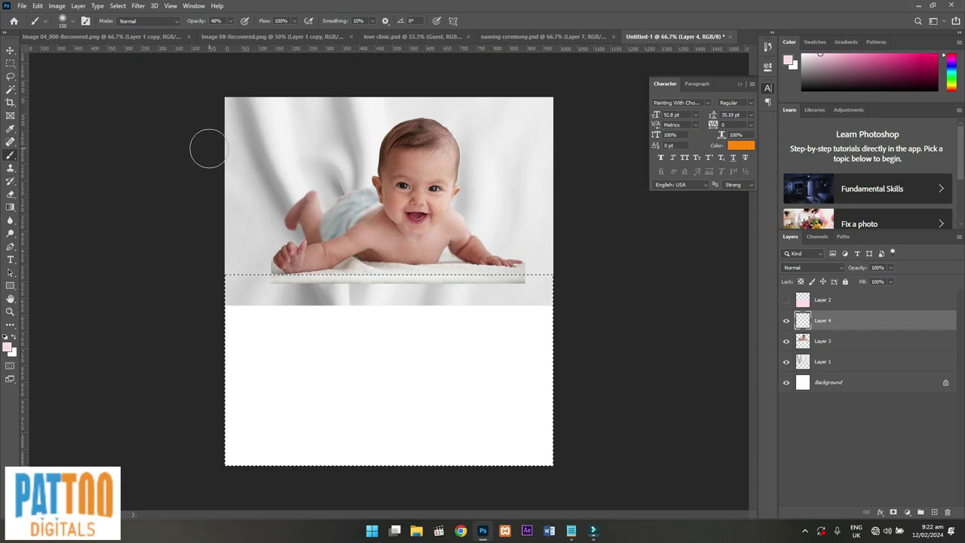
pyautogui.hotkey('shift', 'F6')
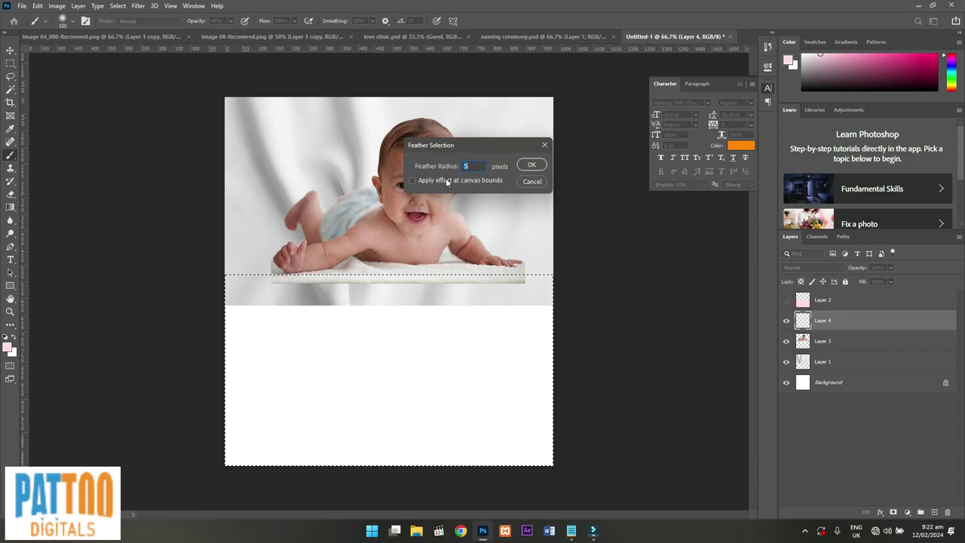
pyautogui.click(478, 166)
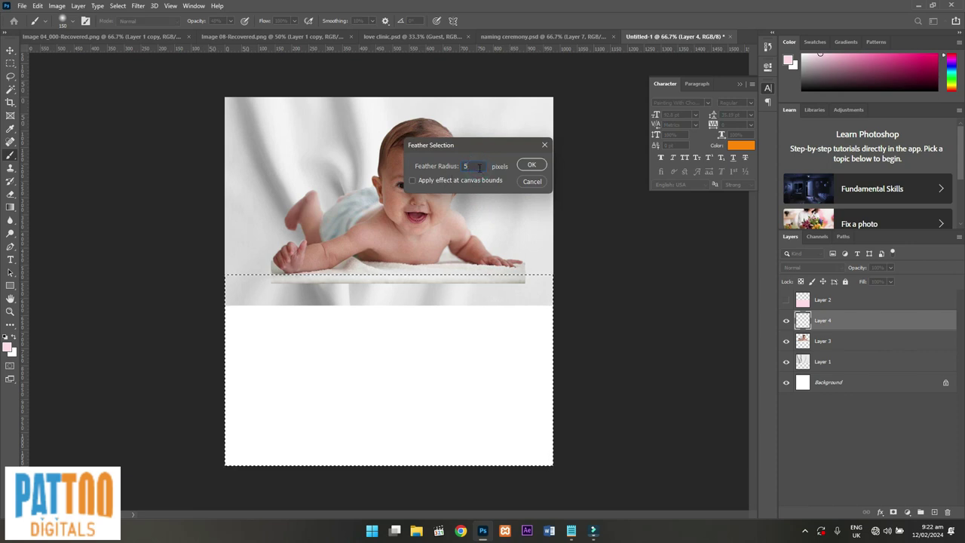
pyautogui.click(530, 166)
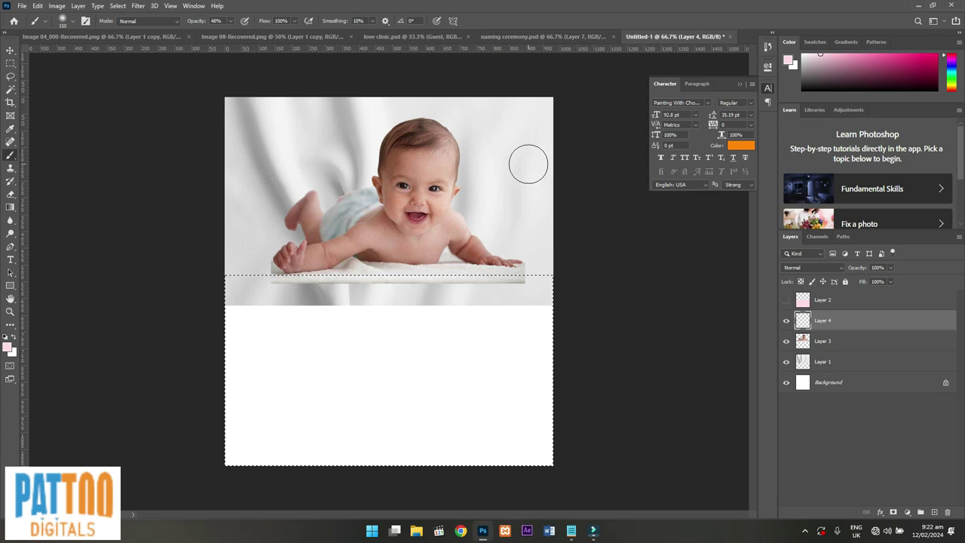
pyautogui.hotkey('shift', 'BackSpace')
pyautogui.press('Return')
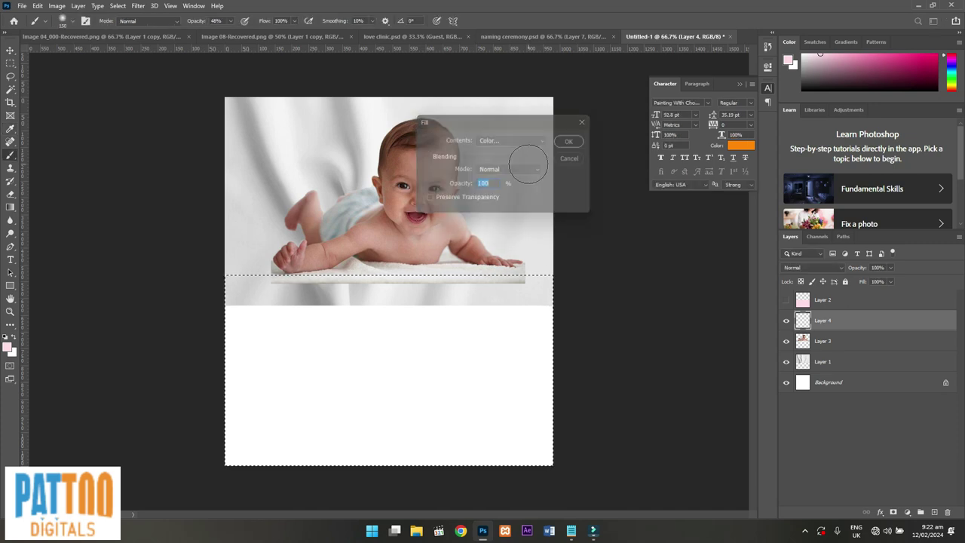
pyautogui.hotkey('ctrl', 'd')
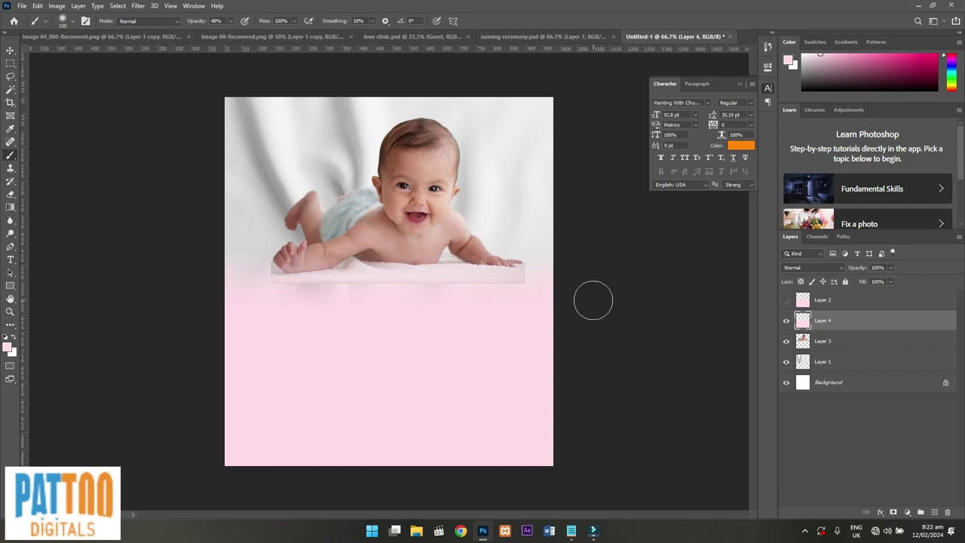
# - Stretch the soft pink layer upward over the bottom of the baby photo
pyautogui.hotkey('ctrl', 't')
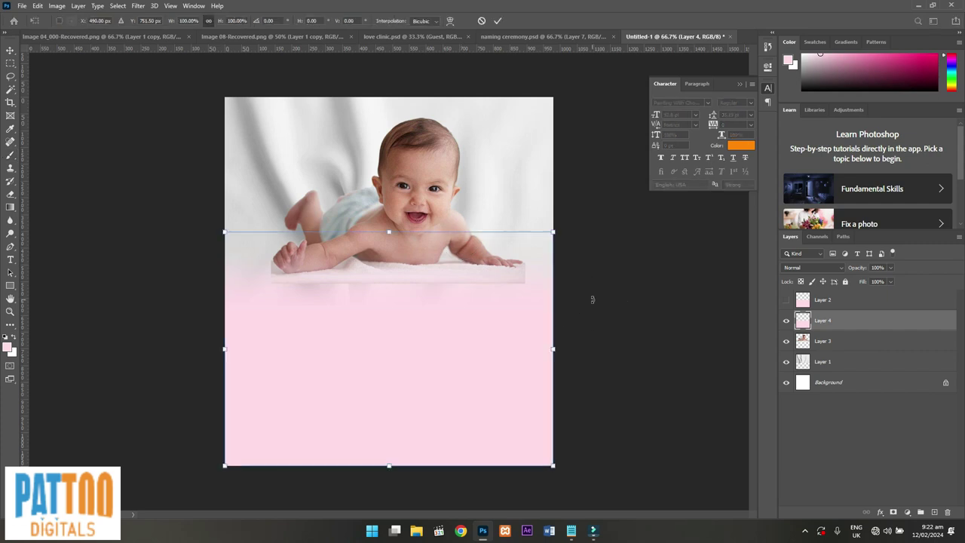
pyautogui.moveTo(394, 228); pyautogui.dragTo(384, 200)
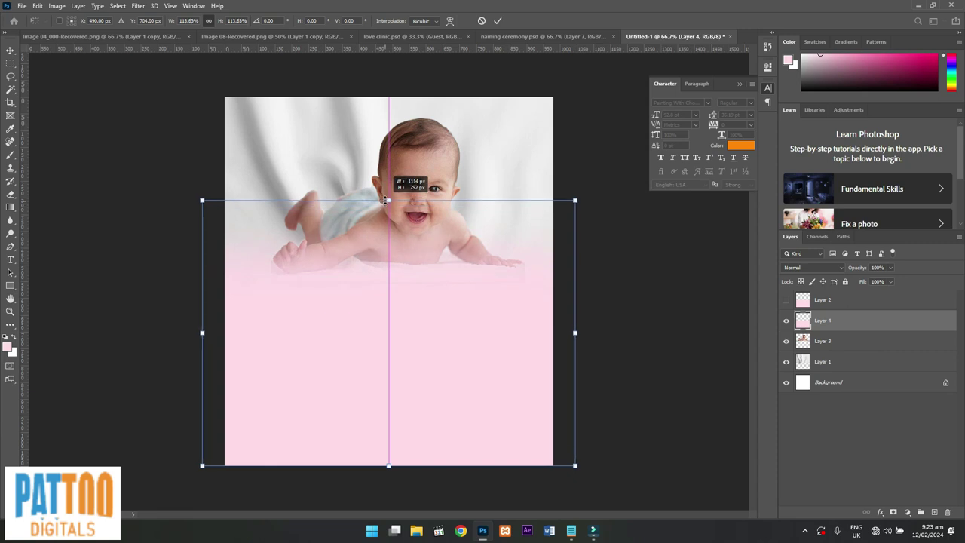
pyautogui.moveTo(384, 200); pyautogui.dragTo(385, 181)
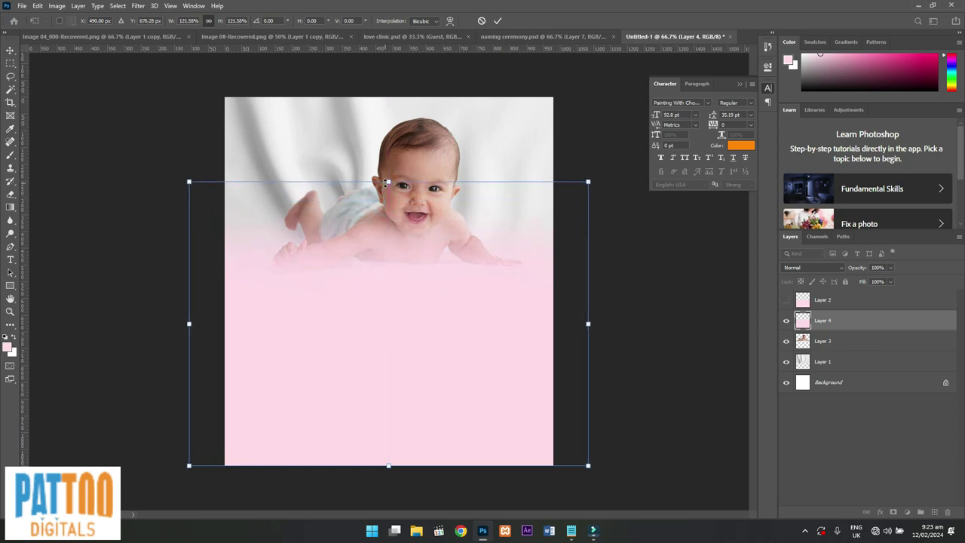
pyautogui.press('Return')
# - Delete hidden Layer 2, mask Layer 4, and brush away the pink over the baby's arms and chest
pyautogui.press('b')
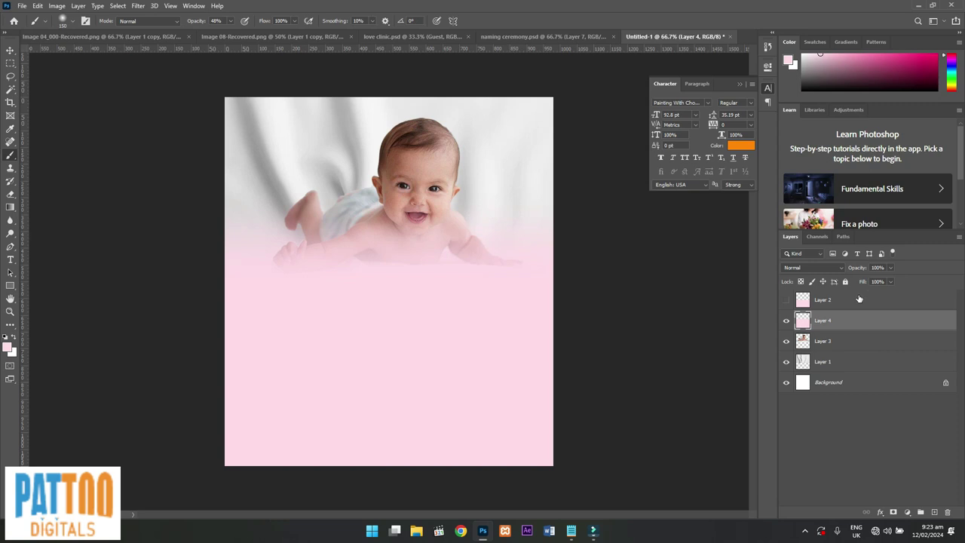
pyautogui.click(859, 300)
pyautogui.press('Delete')
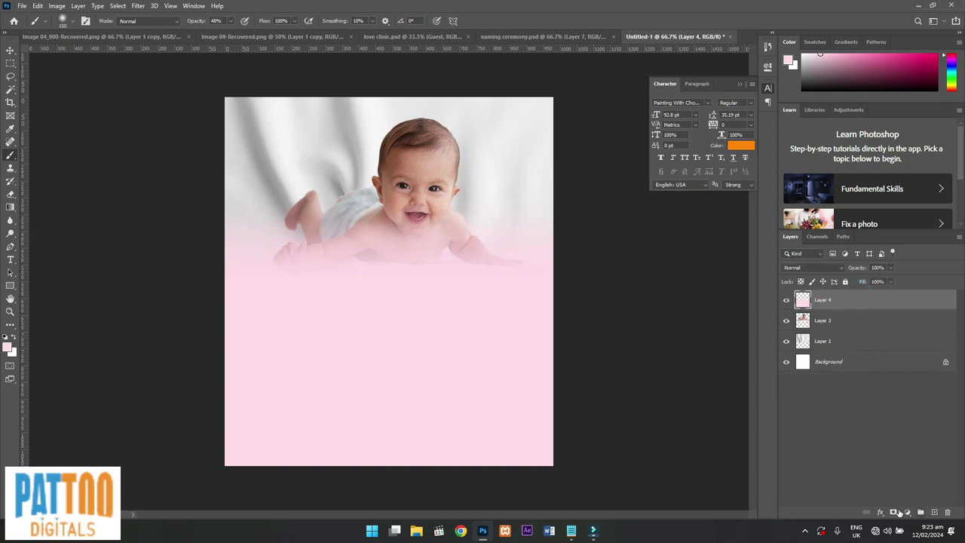
pyautogui.click(893, 511)
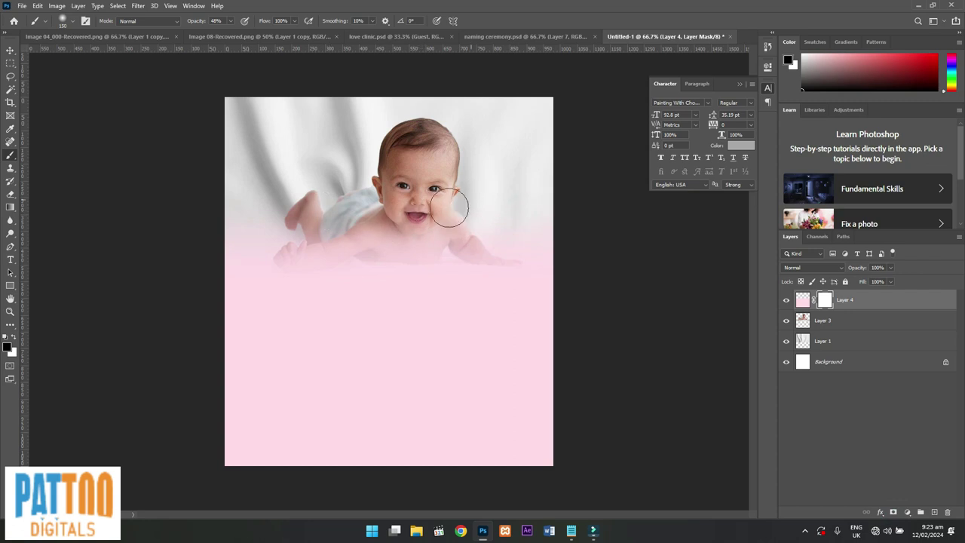
pyautogui.moveTo(436, 223); pyautogui.dragTo(329, 211)
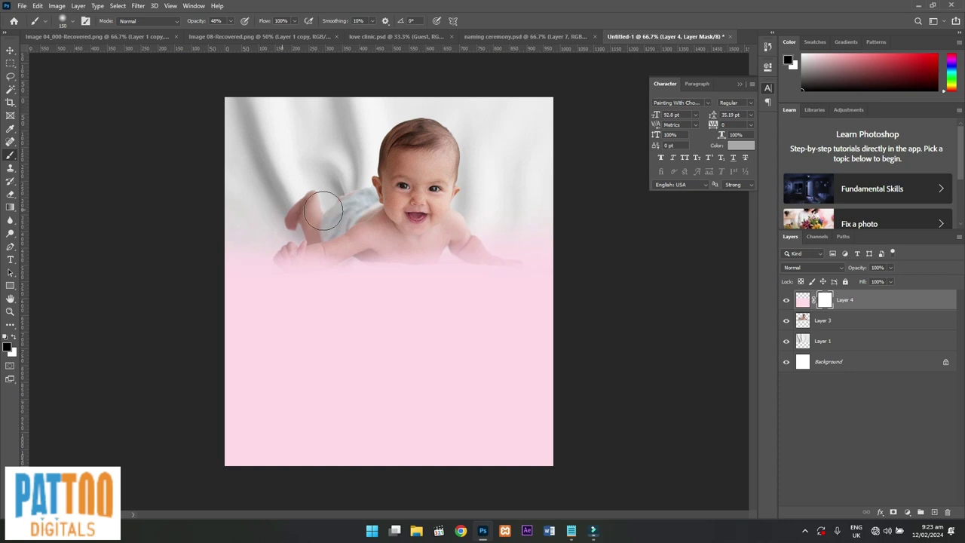
pyautogui.moveTo(461, 220)
pyautogui.mouseDown()
pyautogui.moveTo(436, 238)
pyautogui.moveTo(513, 236)
pyautogui.moveTo(230, 233)
pyautogui.mouseUp()
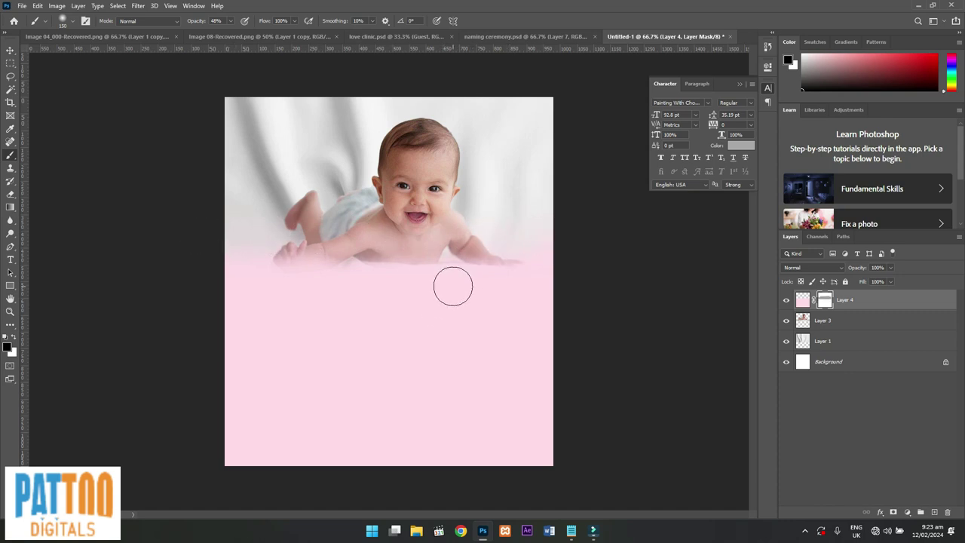
pyautogui.moveTo(474, 176); pyautogui.dragTo(529, 210)
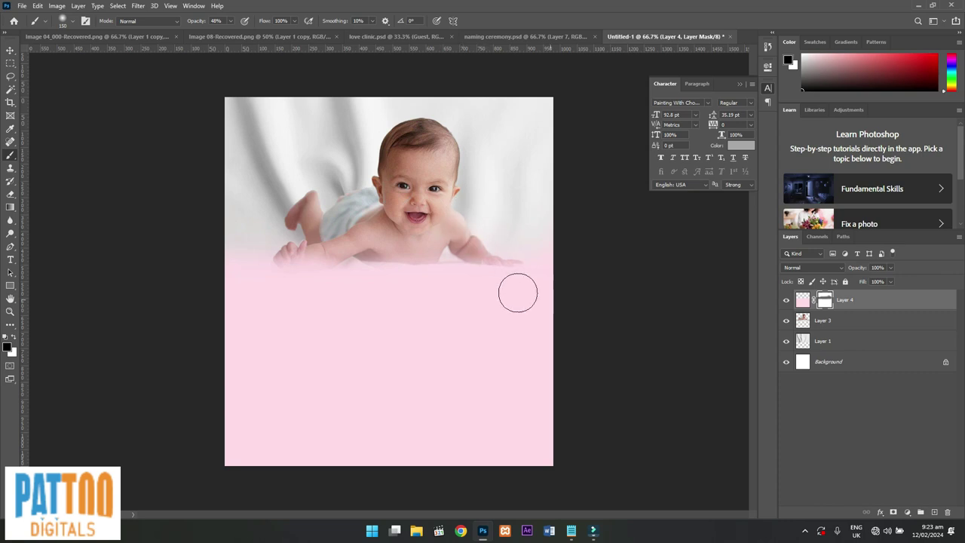
# - Type 'Naming' and 'Ceremony' on two lines below the baby, adjusting the text styling
pyautogui.click(11, 259)
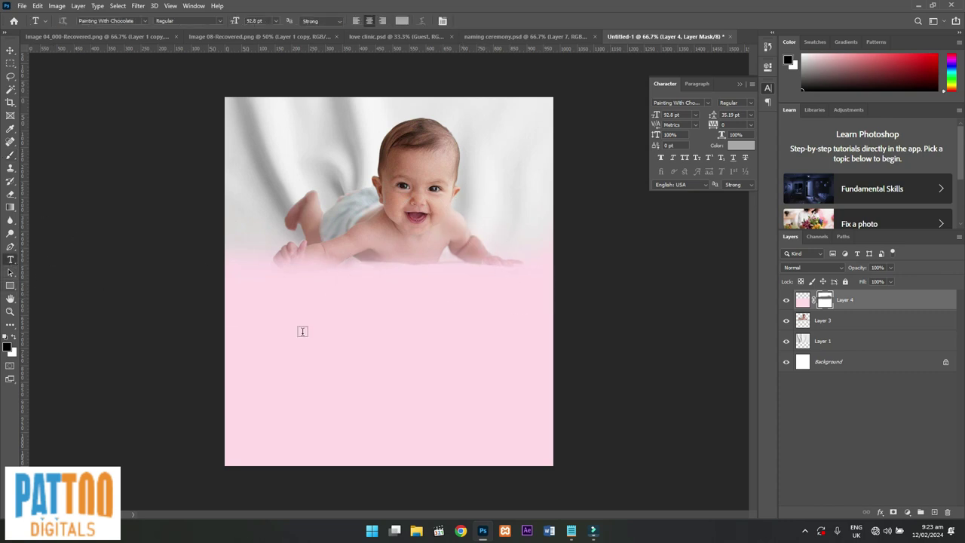
pyautogui.click(328, 329)
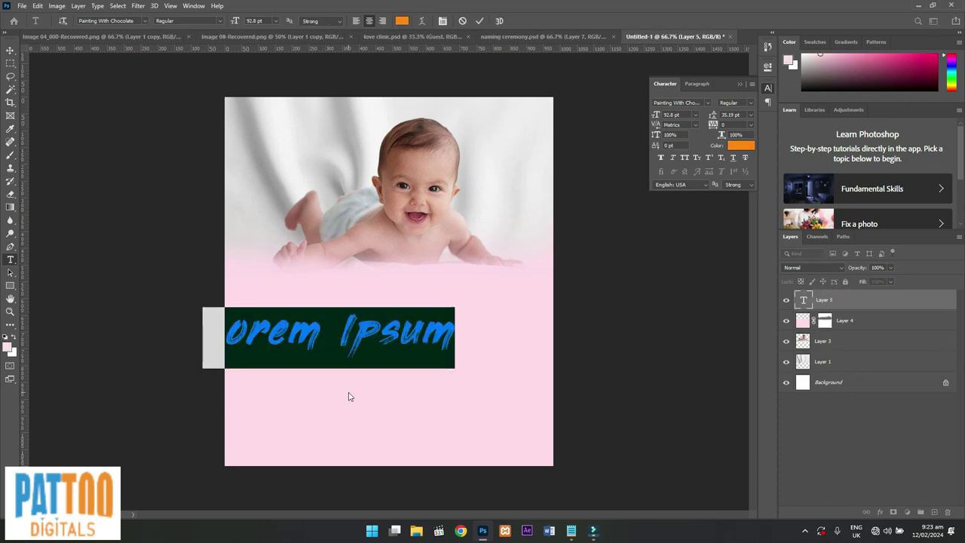
pyautogui.write('N')
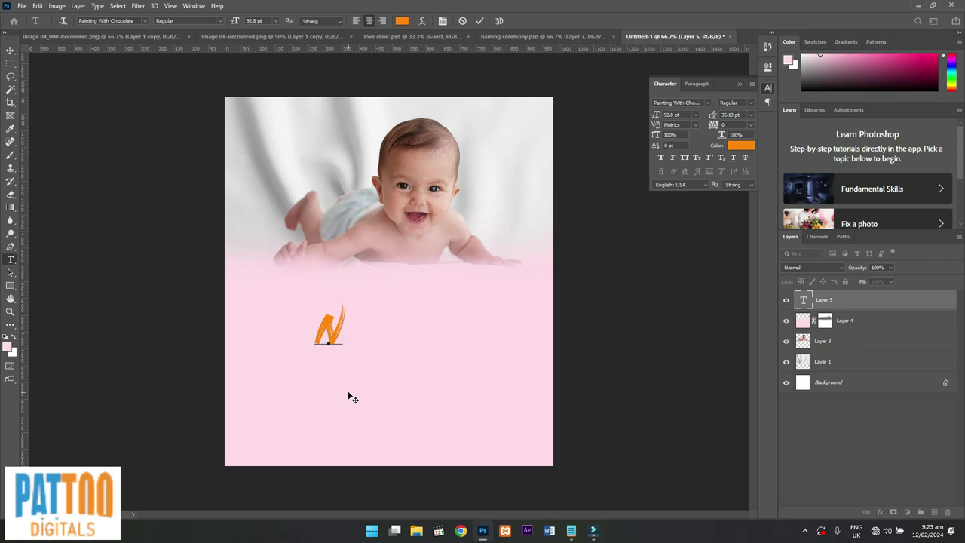
pyautogui.write('aming')
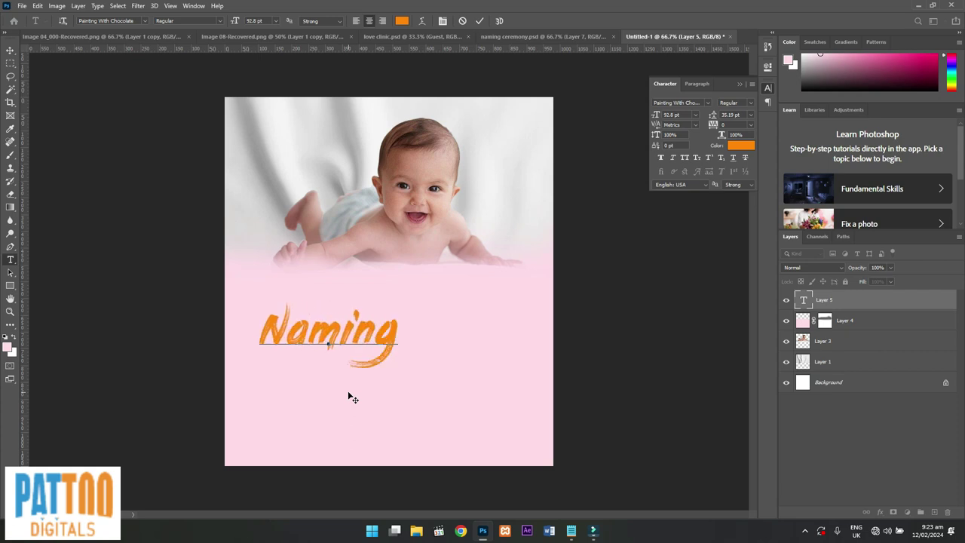
pyautogui.press('Return')
pyautogui.write('Cere')
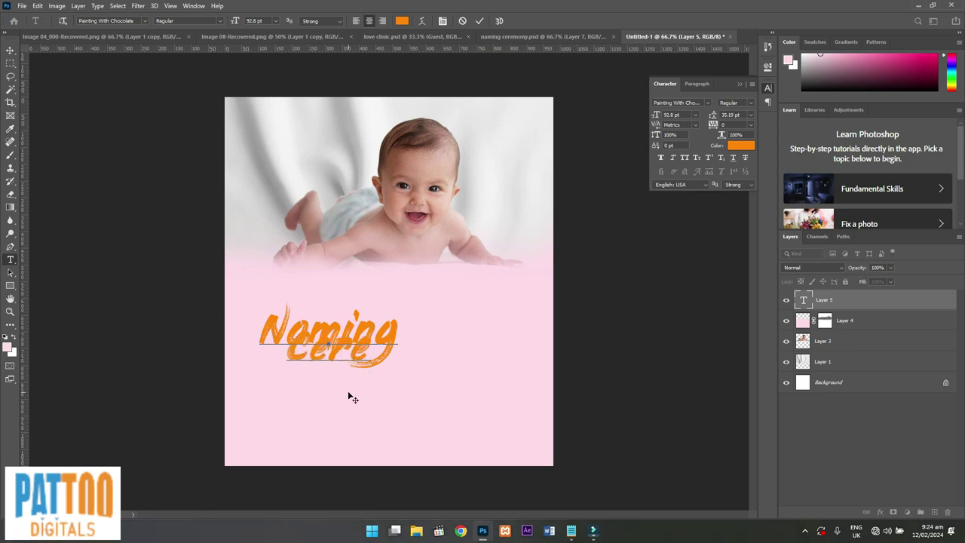
pyautogui.write('mony')
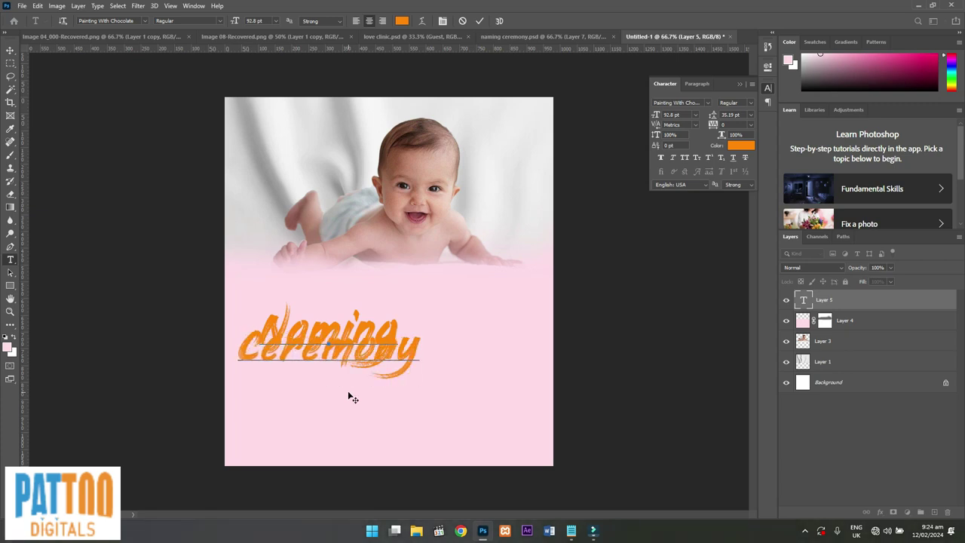
pyautogui.hotkey('ctrl', 'a')
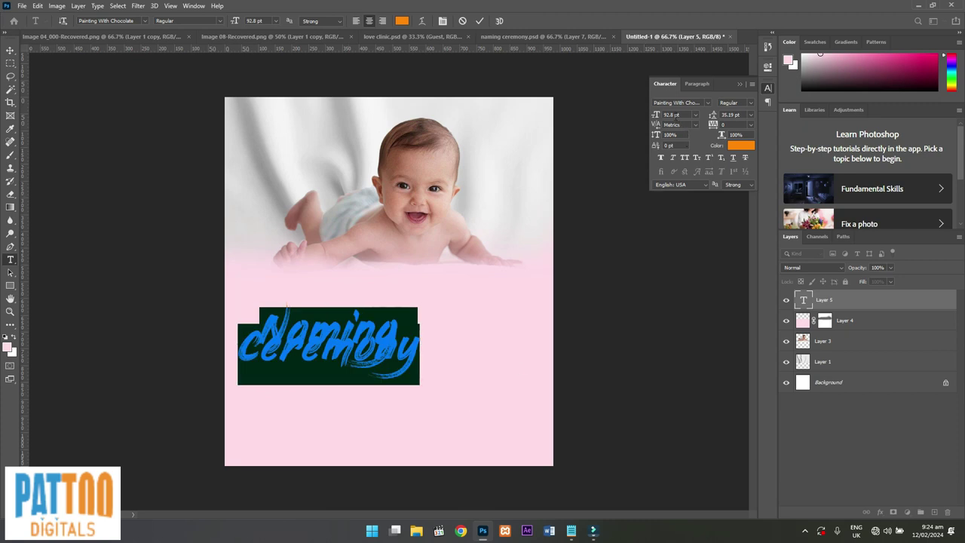
pyautogui.scroll(5, 728, 114)
pyautogui.scroll(5, 728, 115)
pyautogui.scroll(6, 727, 115)
pyautogui.scroll(6, 728, 116)
pyautogui.scroll(2, 728, 114)
pyautogui.scroll(1, 728, 114)
pyautogui.scroll(3, 728, 114)
pyautogui.scroll(1, 713, 115)
pyautogui.scroll(2, 713, 115)
pyautogui.scroll(2, 713, 115)
pyautogui.scroll(2, 713, 115)
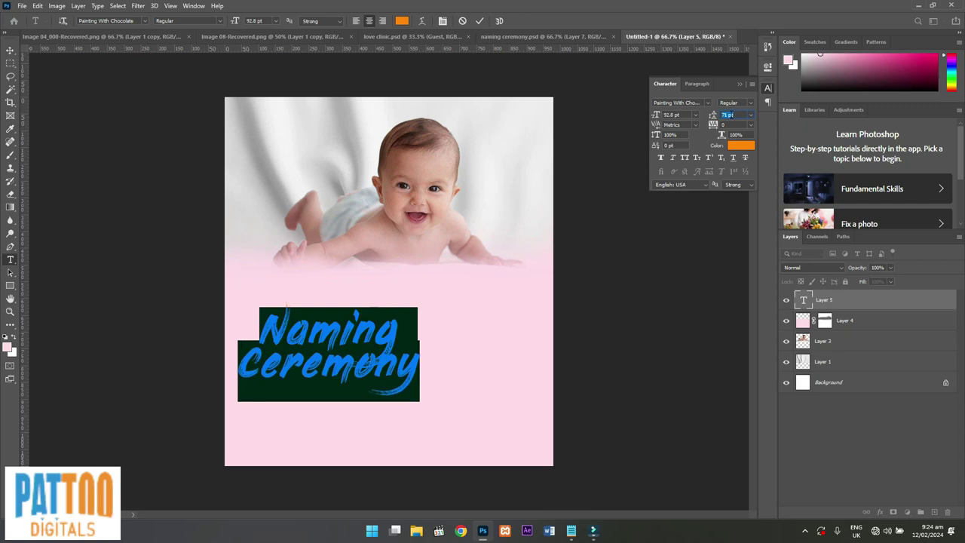
pyautogui.click(480, 21)
# - Remove the Ceremony line and centre the 'Naming' text on the pink area
pyautogui.click(361, 364)
pyautogui.moveTo(420, 364); pyautogui.dragTo(187, 393)
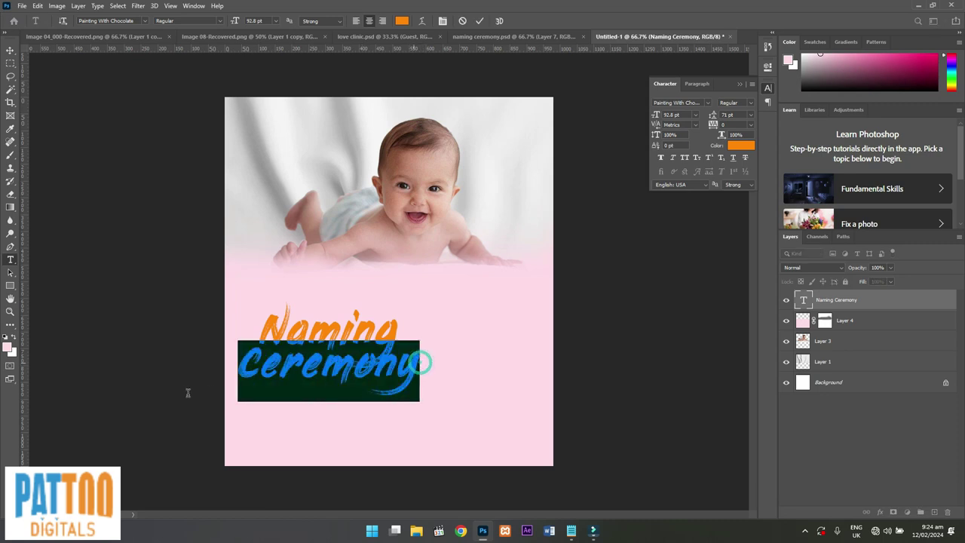
pyautogui.press('BackSpace')
pyautogui.press('BackSpace')
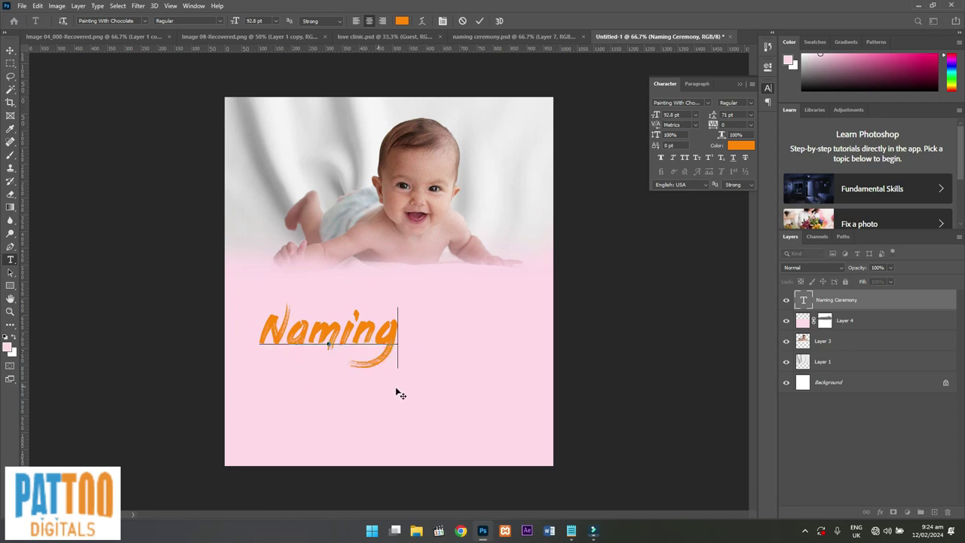
pyautogui.moveTo(405, 391); pyautogui.dragTo(455, 379)
pyautogui.click(479, 21)
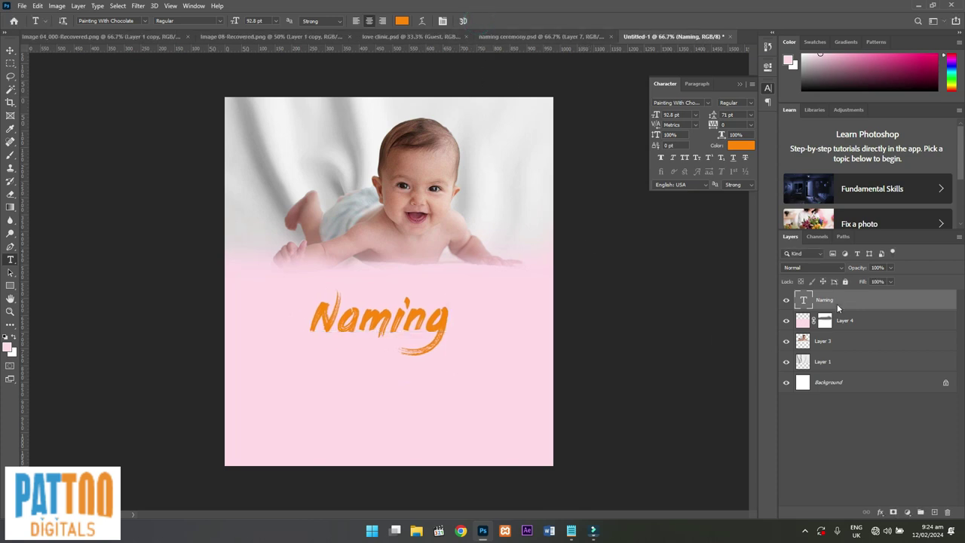
pyautogui.rightClick(836, 303)
# - Give Naming a 5 px outside stroke sampled from the pink background, and enable Drop Shadow
pyautogui.click(751, 76)
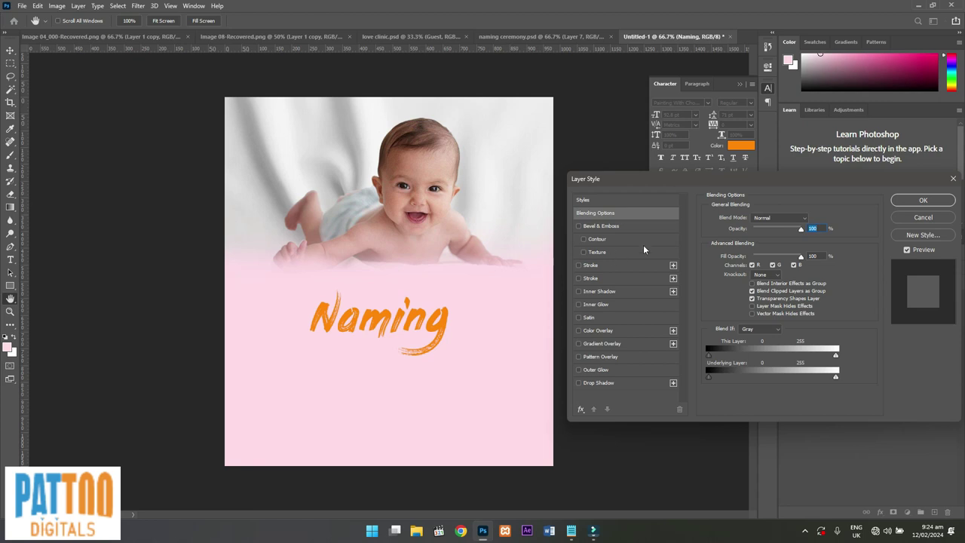
pyautogui.click(653, 265)
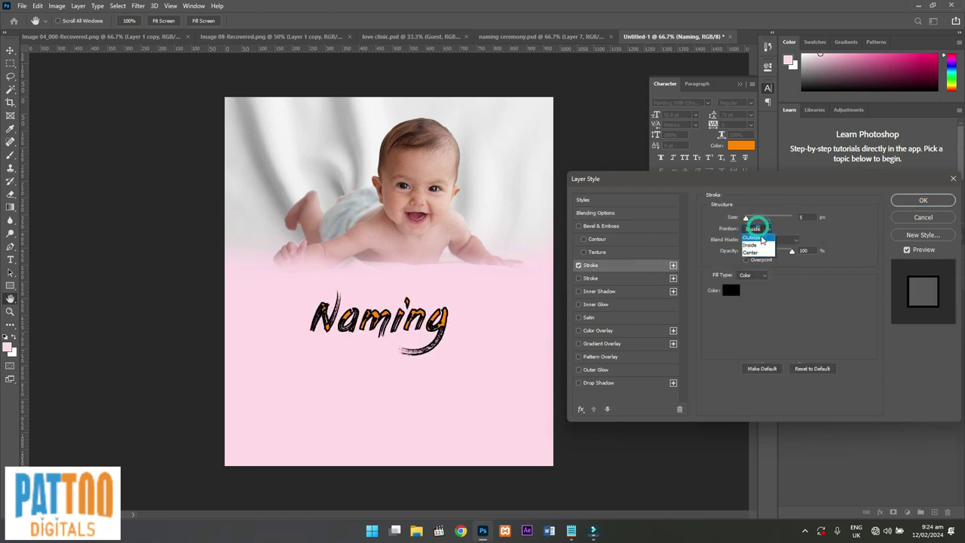
pyautogui.click(754, 223)
pyautogui.click(731, 290)
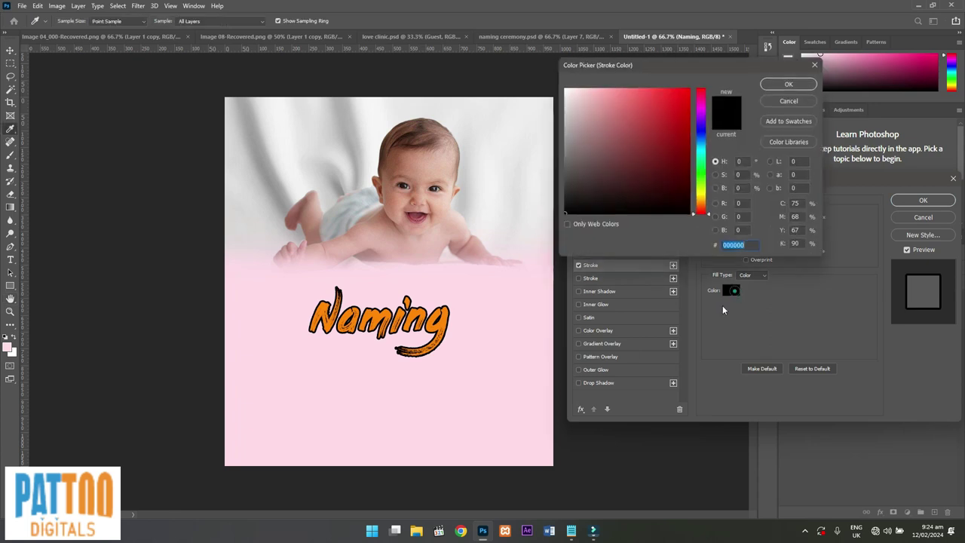
pyautogui.click(505, 396)
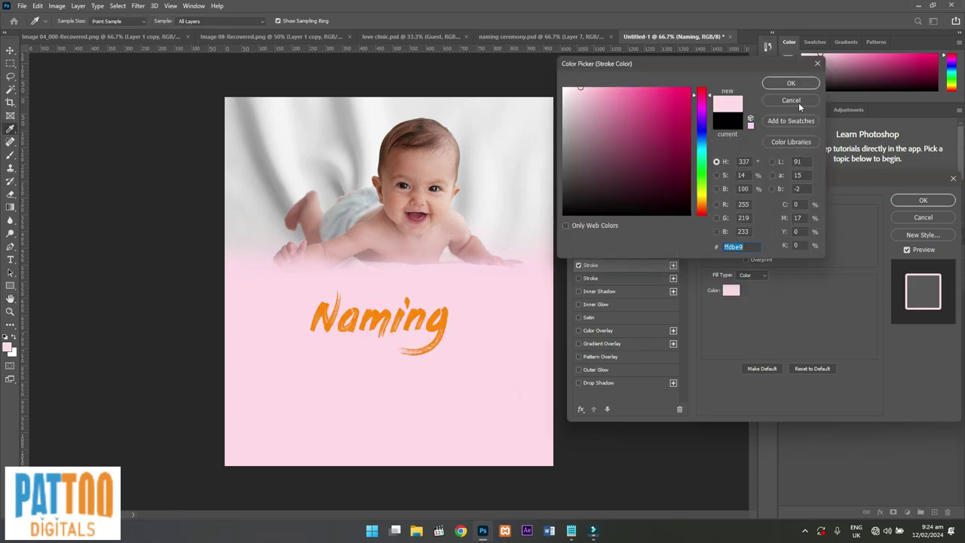
pyautogui.moveTo(580, 209); pyautogui.dragTo(563, 216)
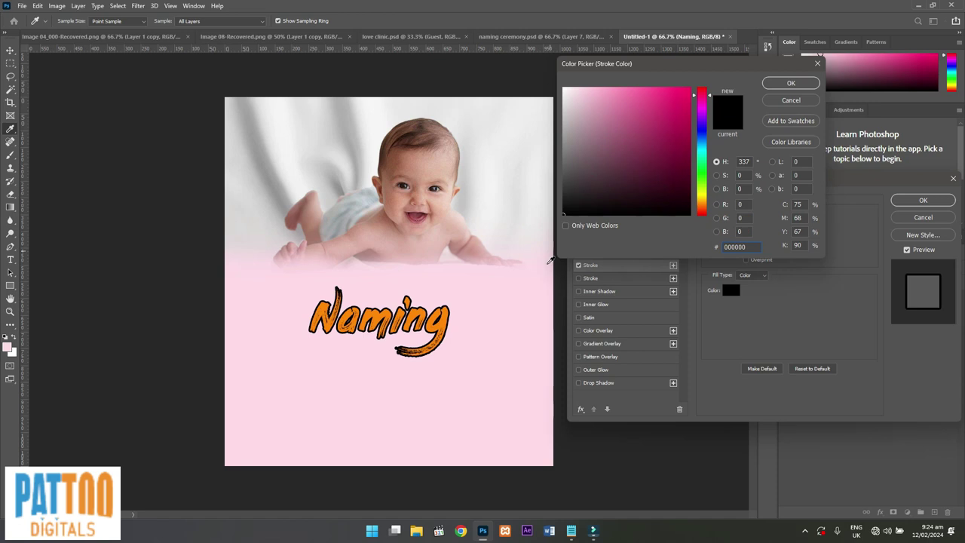
pyautogui.click(501, 417)
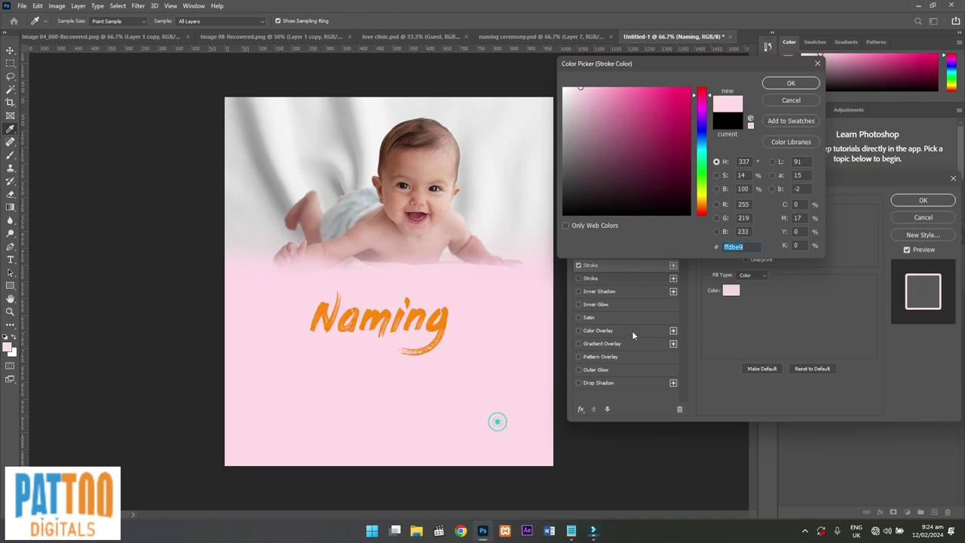
pyautogui.click(791, 82)
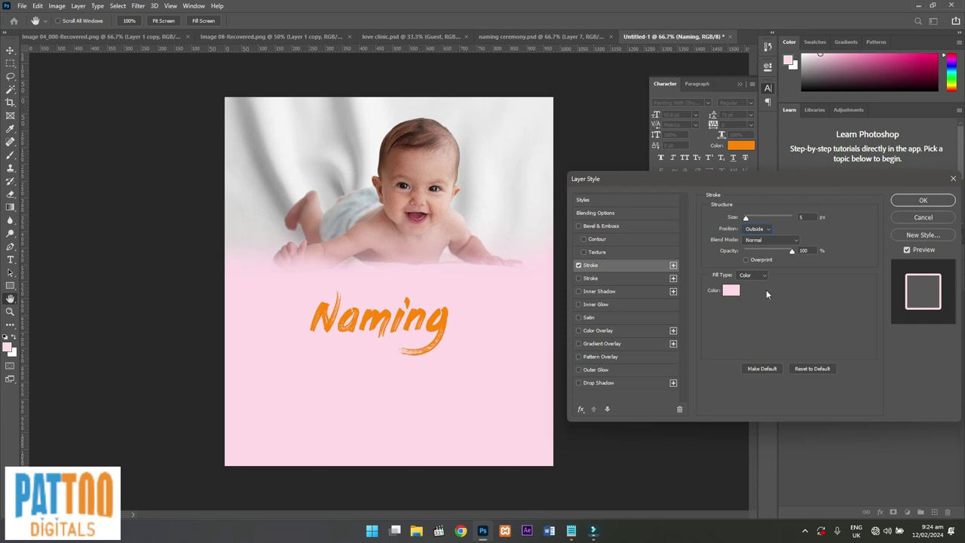
pyautogui.click(672, 382)
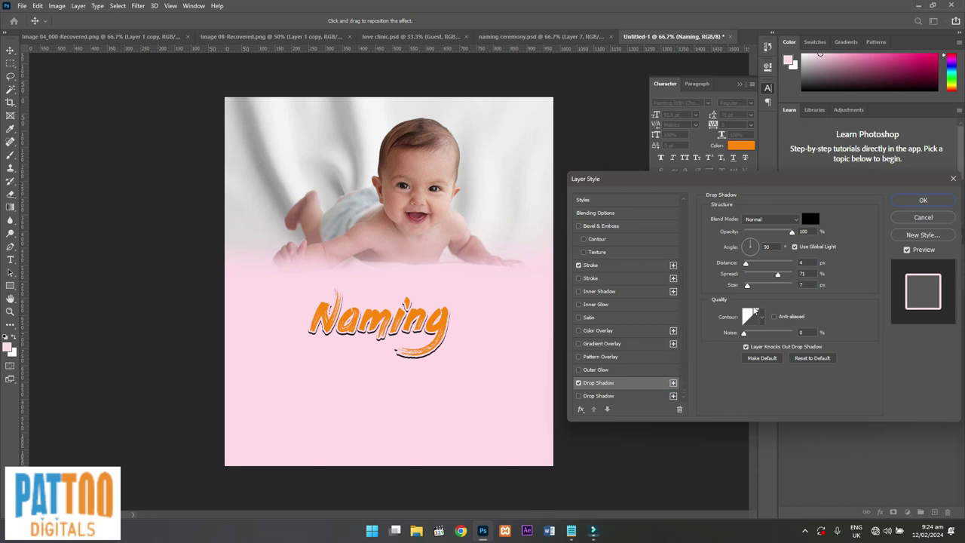
# - Set the Naming drop shadow to 5 px size and about 52% spread, keeping 4 px distance
pyautogui.hotkey('ctrl', '+')
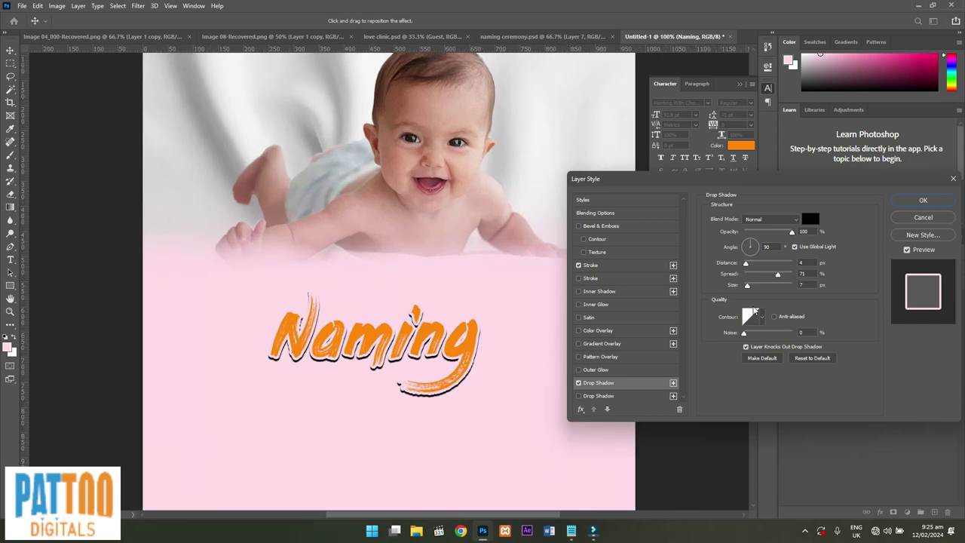
pyautogui.hotkey('ctrl', '+')
pyautogui.hotkey('ctrl', '-')
pyautogui.click(808, 269)
pyautogui.doubleClick(808, 285)
pyautogui.write('5')
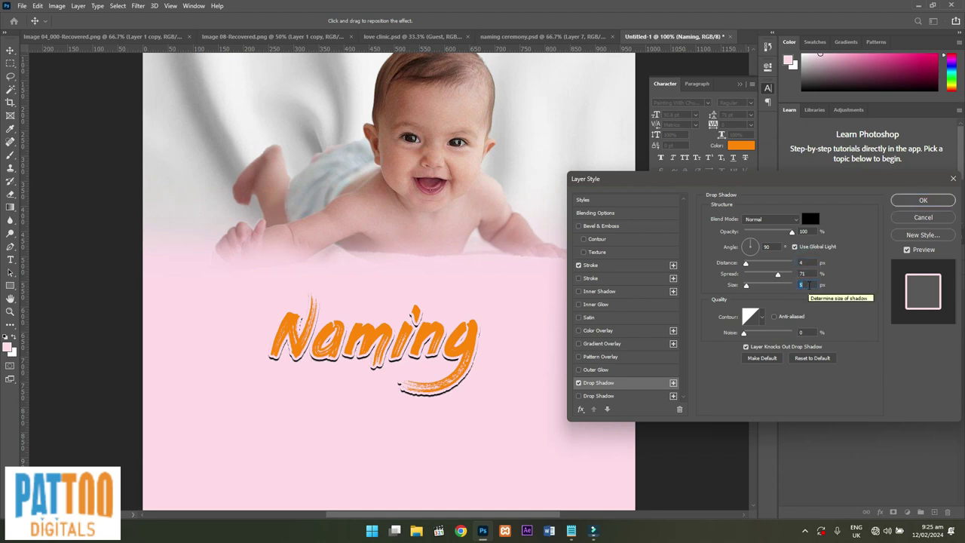
pyautogui.press('Up')
pyautogui.click(808, 273)
pyautogui.press('Up')
pyautogui.hotkey('shift', 'Up')
pyautogui.hotkey('shift', 'Up')
pyautogui.press('Up')
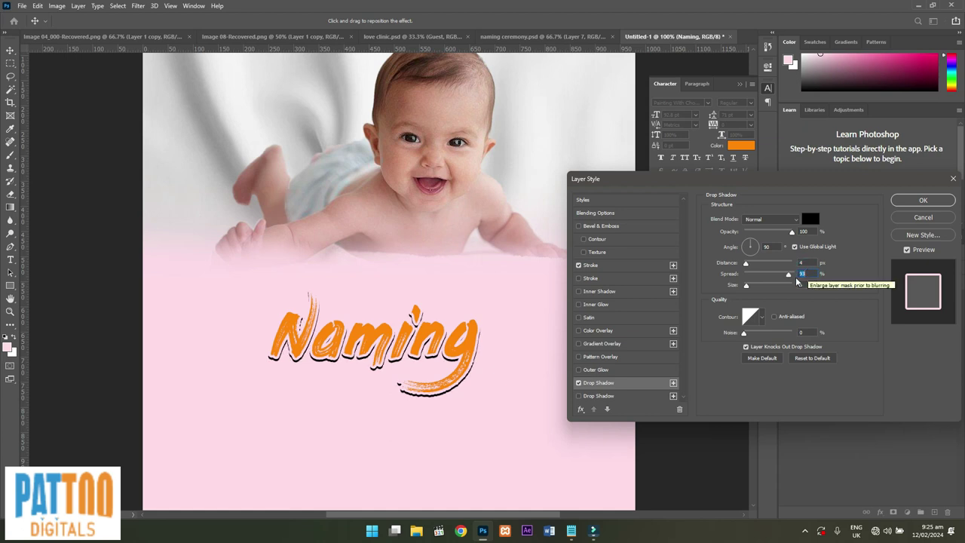
pyautogui.moveTo(788, 274)
pyautogui.mouseDown()
pyautogui.moveTo(743, 274)
pyautogui.moveTo(770, 284)
pyautogui.mouseUp()
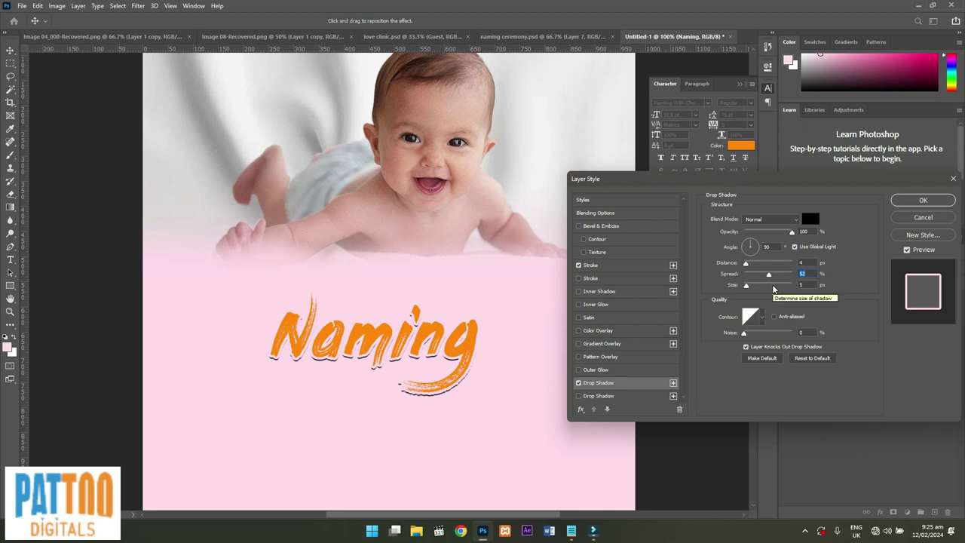
# - Turn the shadow angle to 106° and try several spread and size values
pyautogui.click(748, 242)
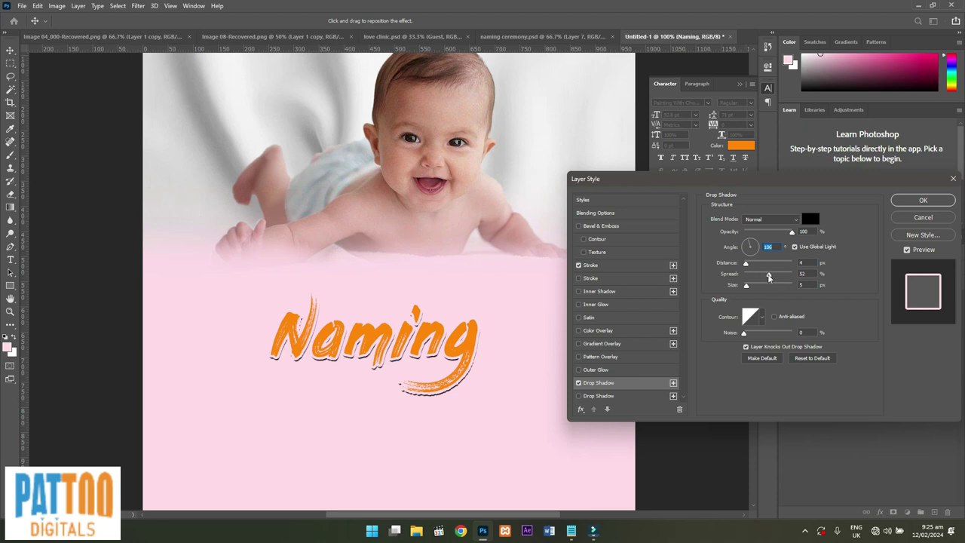
pyautogui.moveTo(768, 276); pyautogui.dragTo(742, 286)
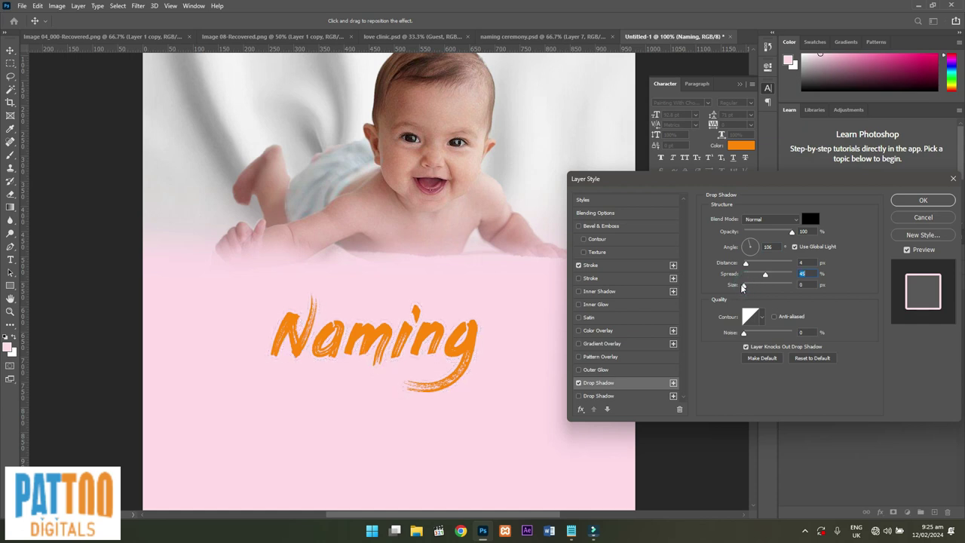
pyautogui.click(802, 284)
pyautogui.write('5')
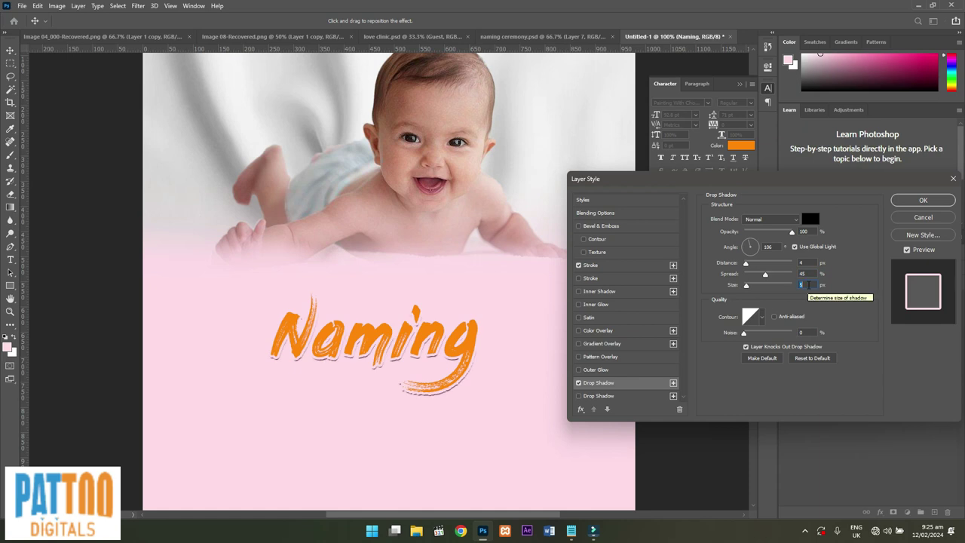
pyautogui.moveTo(765, 274); pyautogui.dragTo(746, 276)
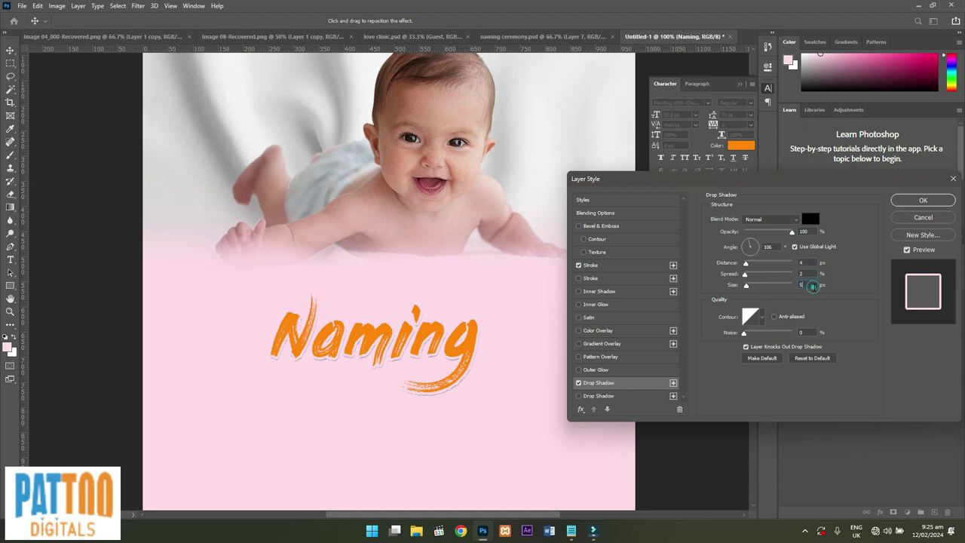
pyautogui.write('3')
pyautogui.press('Up')
pyautogui.press('Up')
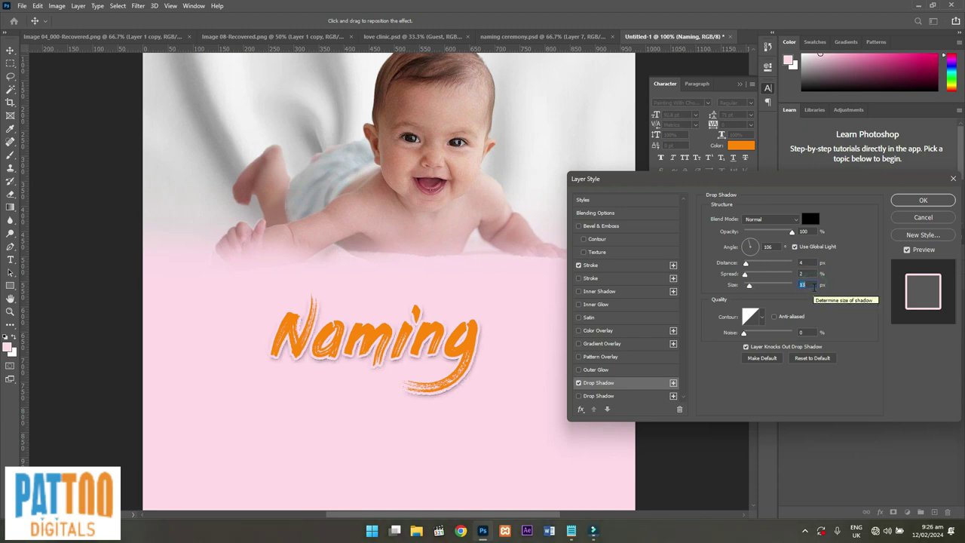
# - Settle the shadow size at 8 px and raise spread to around 10%
pyautogui.doubleClick(811, 272)
pyautogui.press('Up')
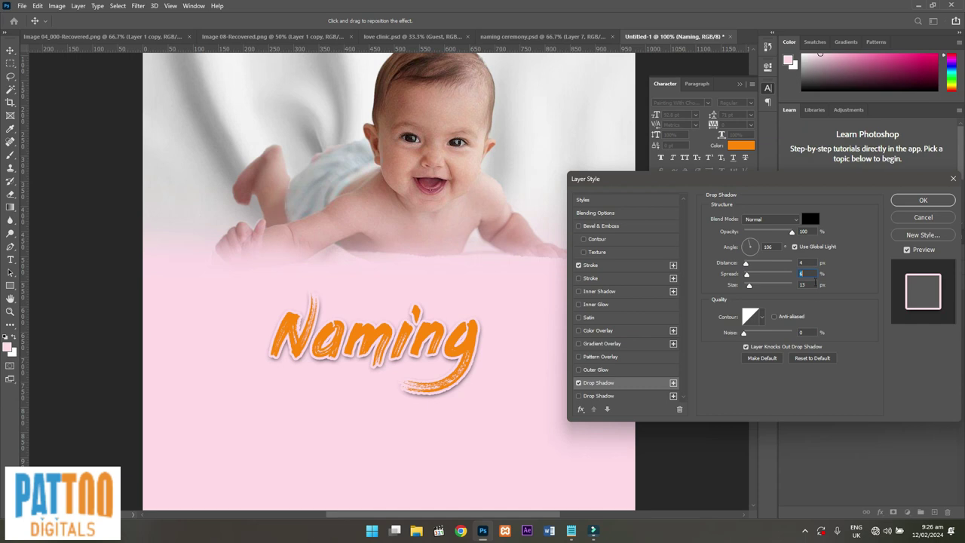
pyautogui.doubleClick(812, 284)
pyautogui.press('Down')
pyautogui.press('Down')
pyautogui.press('Down')
pyautogui.press('Down')
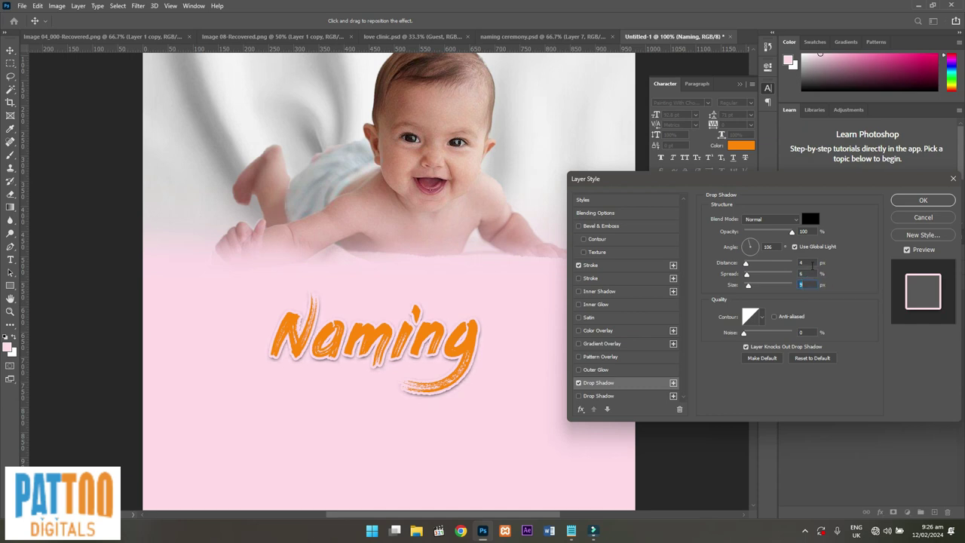
pyautogui.doubleClick(811, 273)
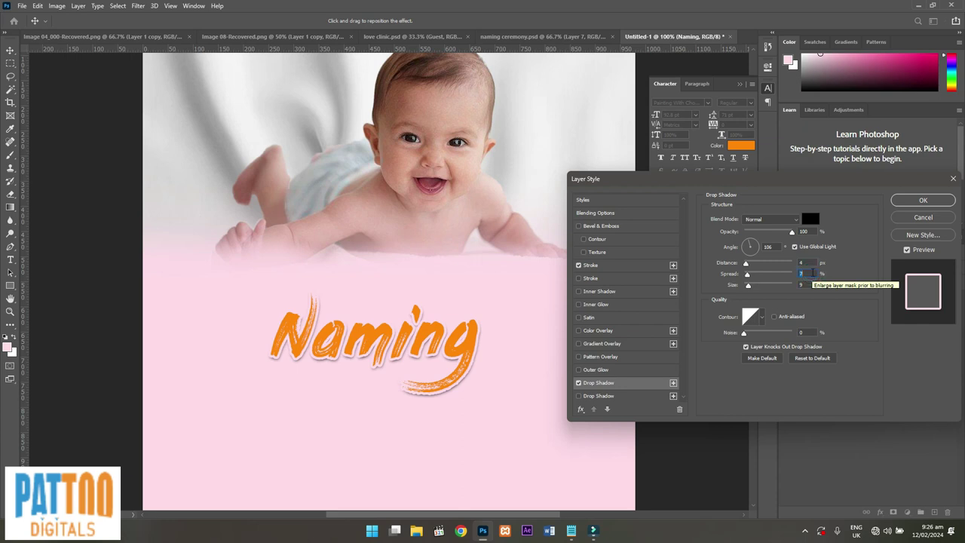
pyautogui.doubleClick(810, 284)
pyautogui.press('Down')
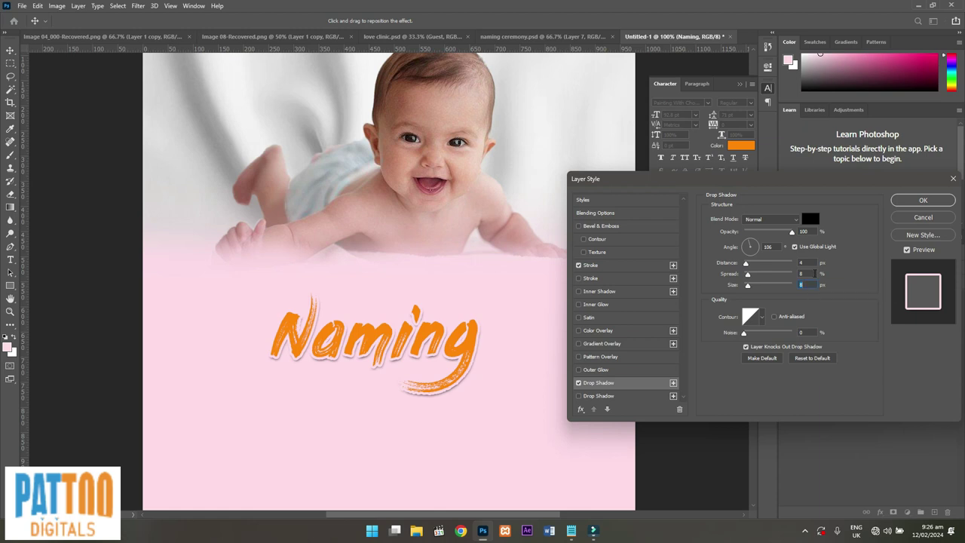
pyautogui.click(813, 273)
pyautogui.press('Up')
pyautogui.press('Up')
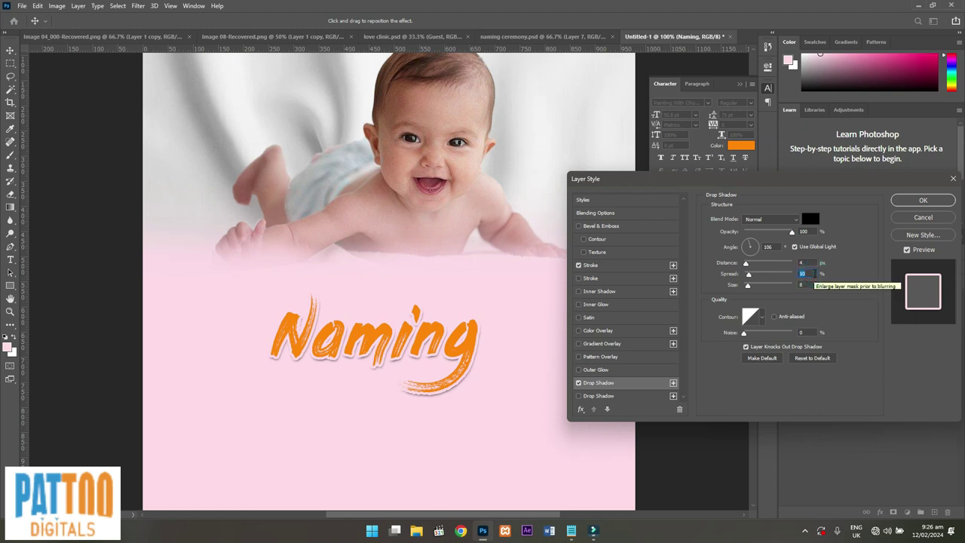
pyautogui.press('Up')
# - Apply the shadow, duplicate the Naming layer and retype the copy as 'Ceremony'
pyautogui.click(922, 201)
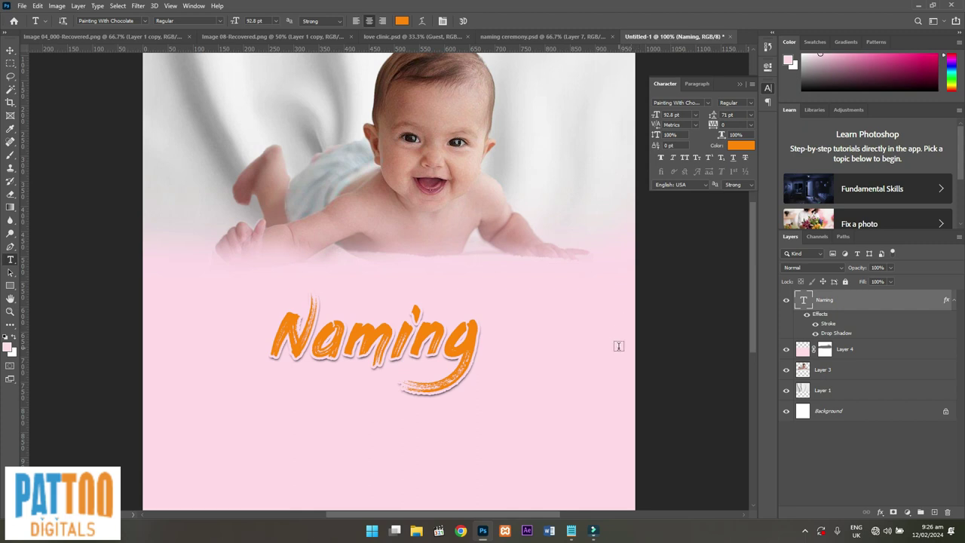
pyautogui.hotkey('ctrl', 'j')
pyautogui.click(432, 348)
pyautogui.moveTo(507, 373); pyautogui.dragTo(501, 445)
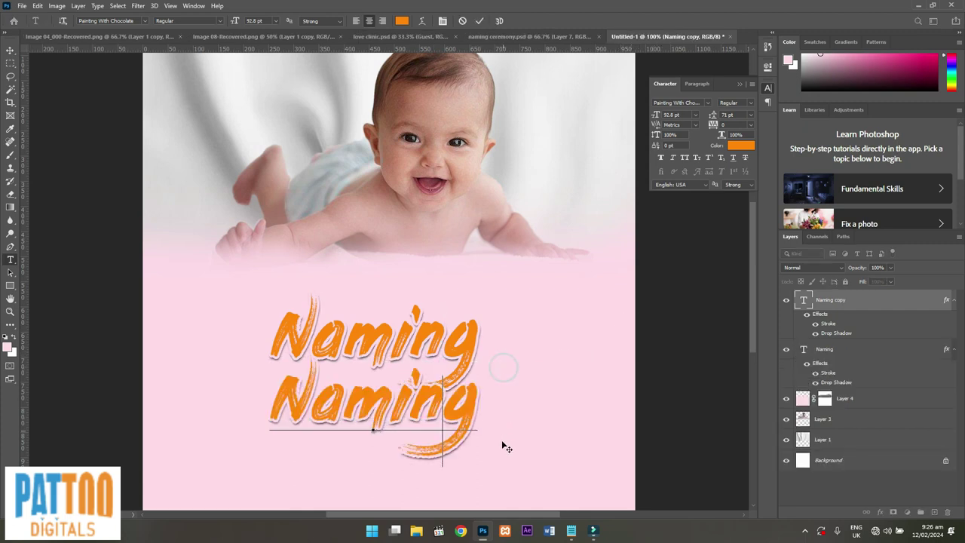
pyautogui.hotkey('ctrl', 'a')
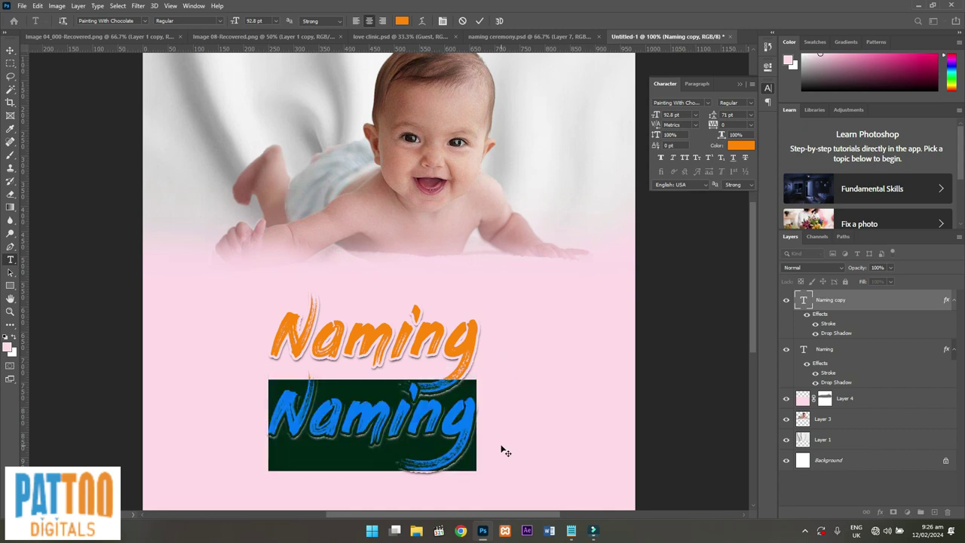
pyautogui.write('Ceremony')
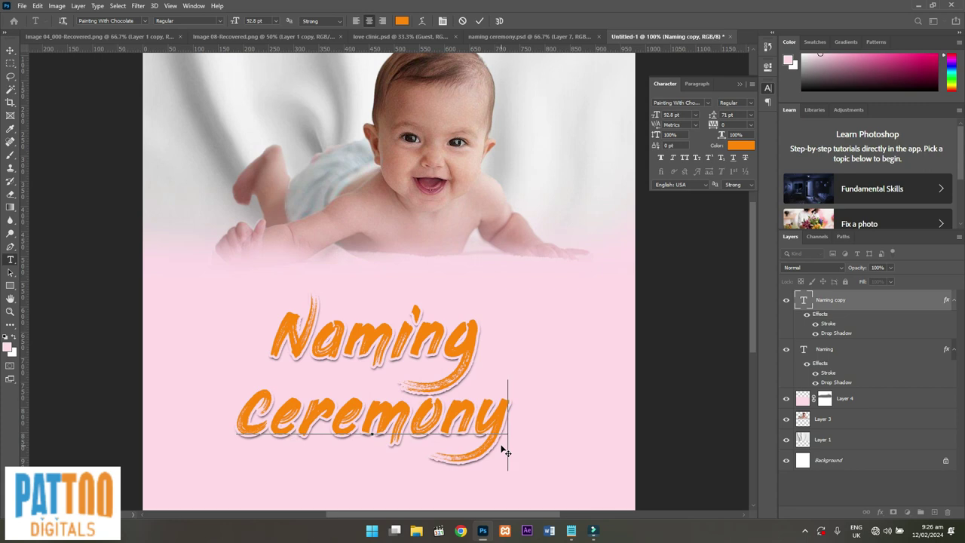
# - Position the Ceremony line just beneath Naming and commit the edit
pyautogui.scroll(-1, 556, 396)
pyautogui.scroll(-2, 556, 396)
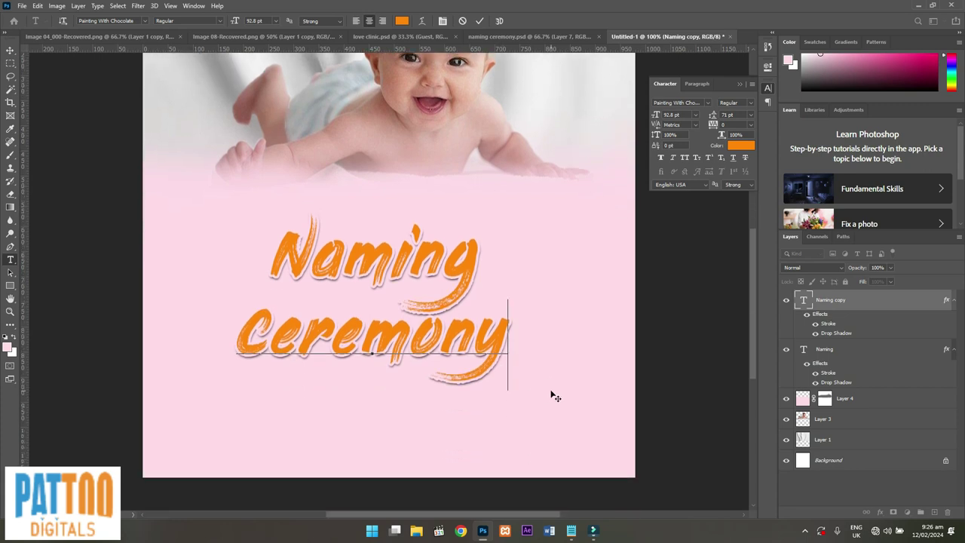
pyautogui.scroll(-1, 556, 396)
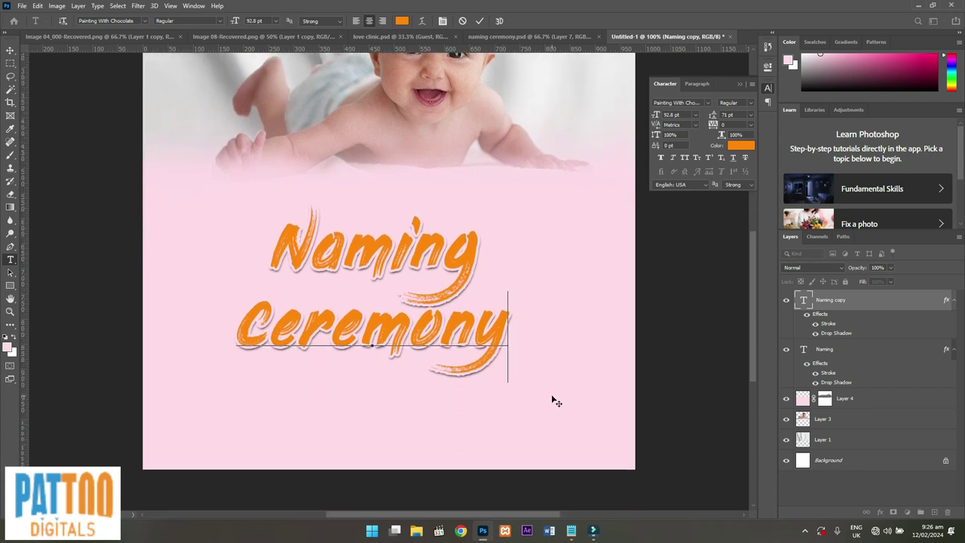
pyautogui.moveTo(555, 400); pyautogui.dragTo(548, 390)
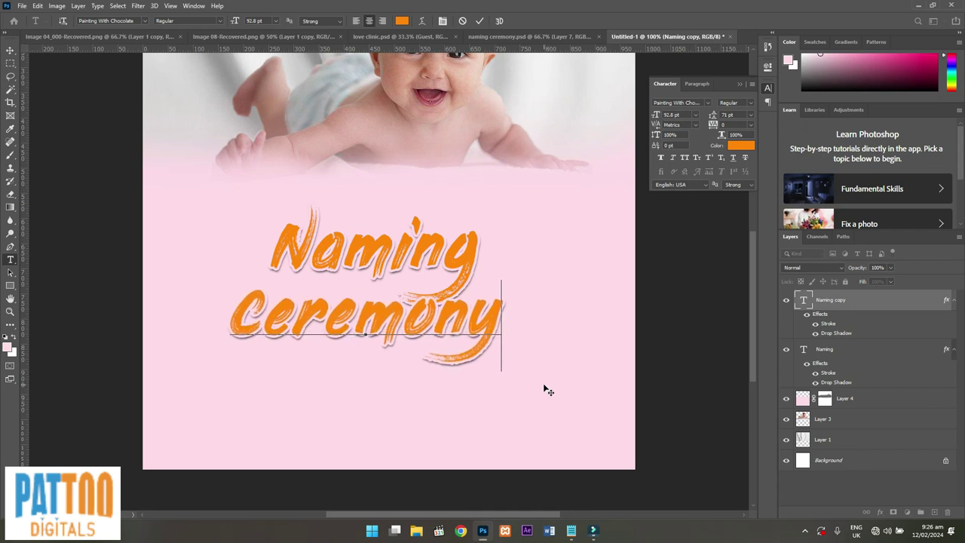
pyautogui.moveTo(544, 385); pyautogui.dragTo(544, 377)
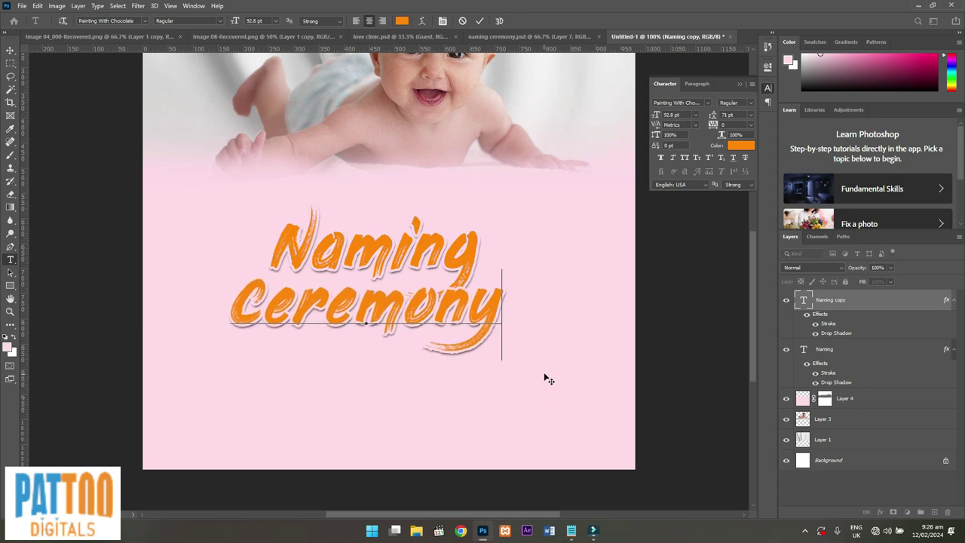
pyautogui.moveTo(544, 373); pyautogui.dragTo(544, 371)
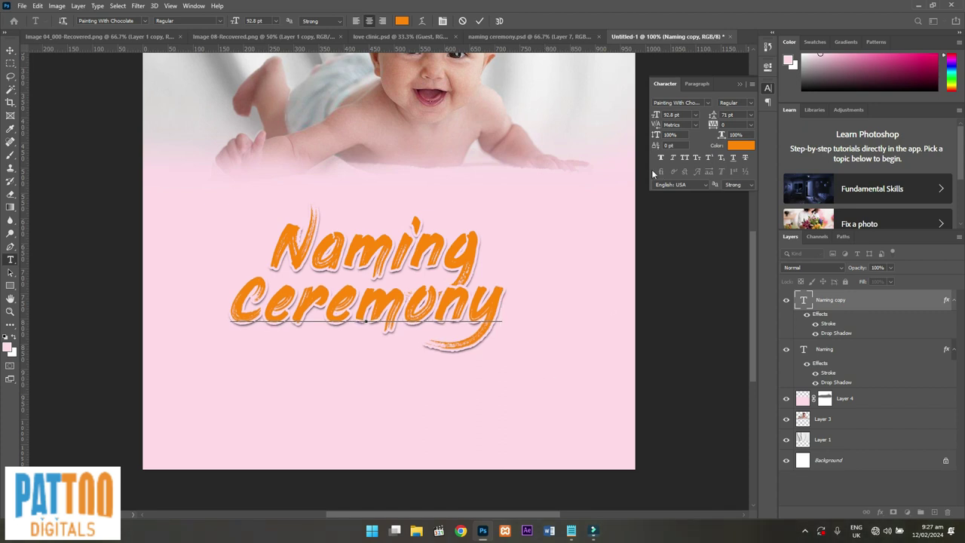
pyautogui.click(479, 20)
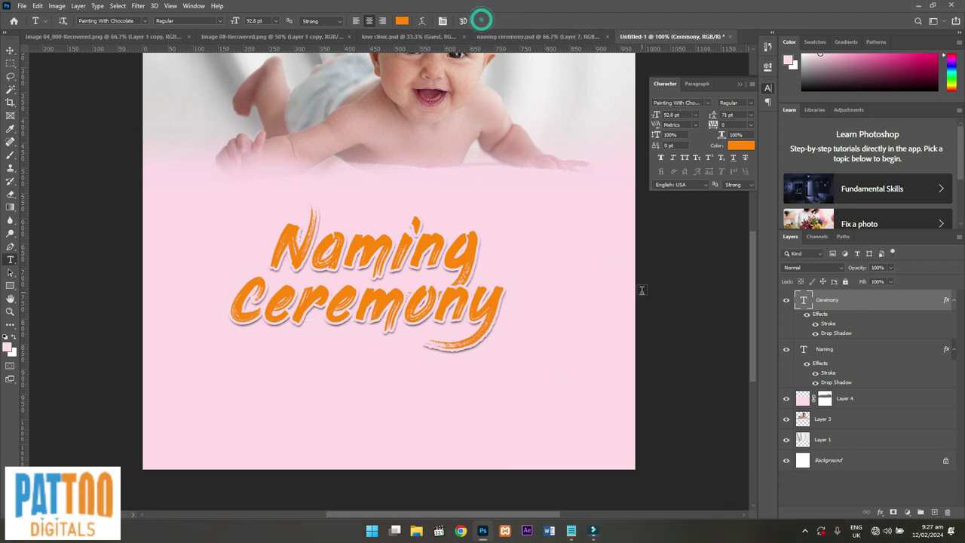
# - Move the Naming and Ceremony title lines together slightly right as one block
pyautogui.keyDown('ctrl'); pyautogui.click(880, 349); pyautogui.keyUp('ctrl')
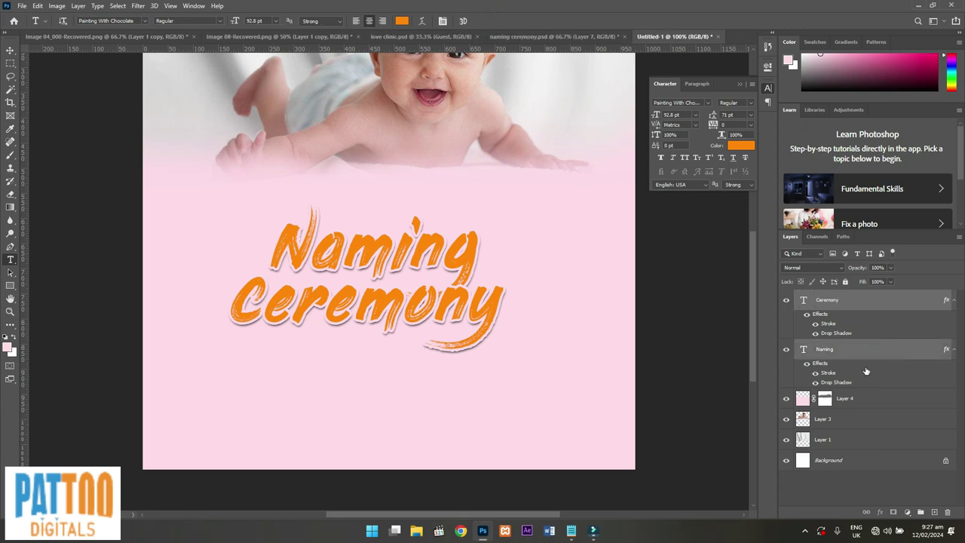
pyautogui.hotkey('ctrl', 't')
pyautogui.moveTo(428, 276); pyautogui.dragTo(445, 277)
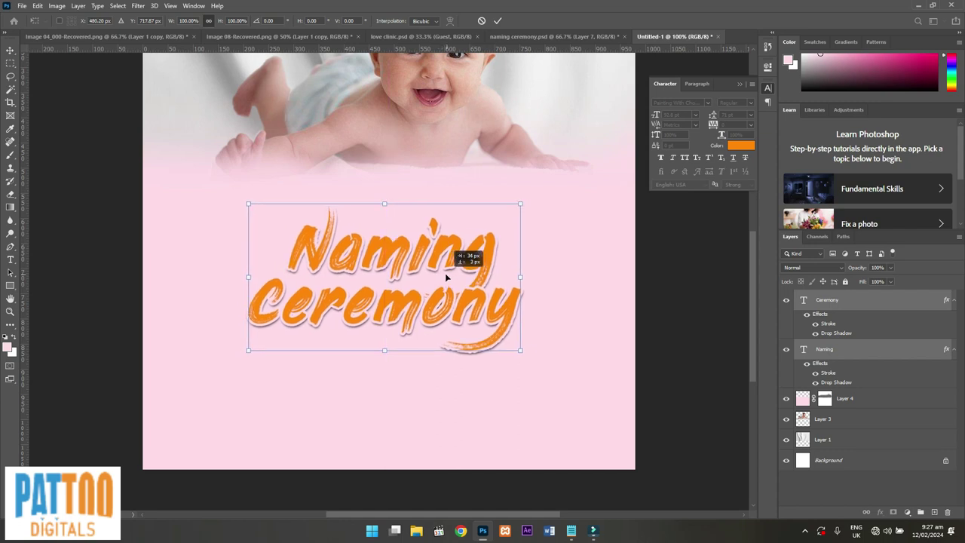
pyautogui.press('Return')
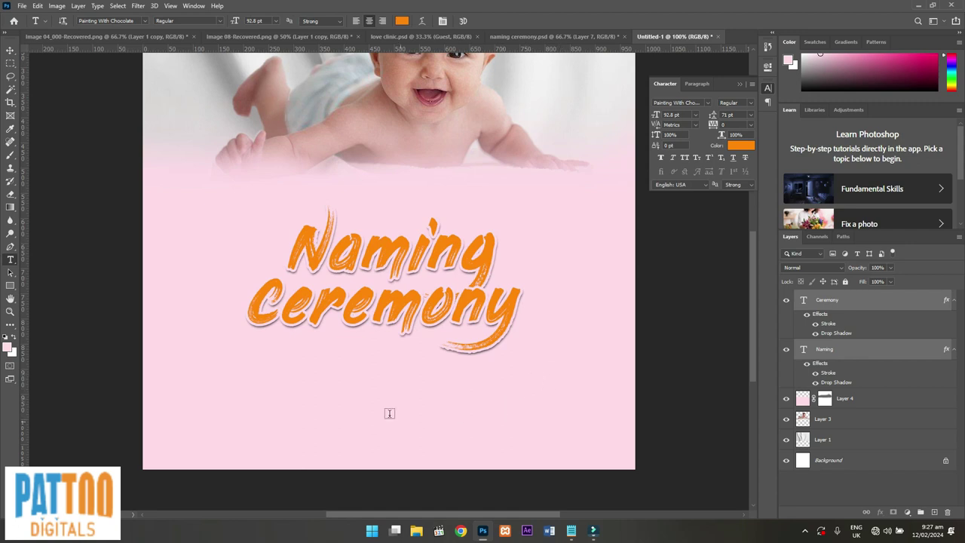
# - Add an orange text line reading 'of their newly born son' below the title and select it
pyautogui.click(300, 364)
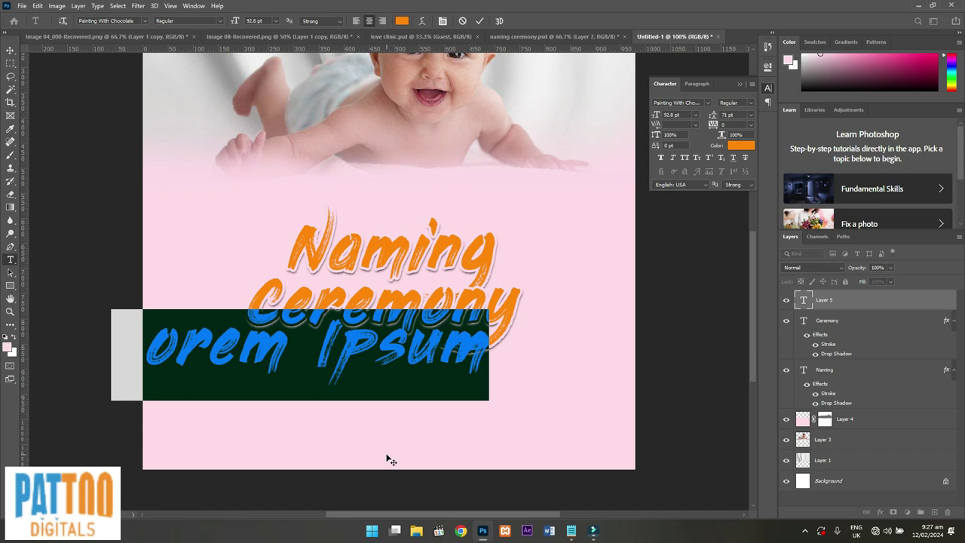
pyautogui.write('Of')
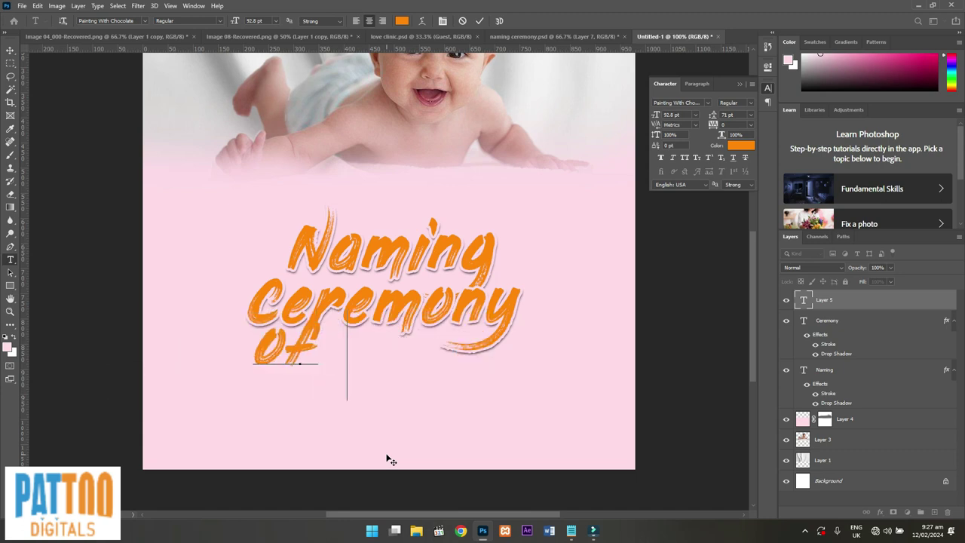
pyautogui.write(' Their ')
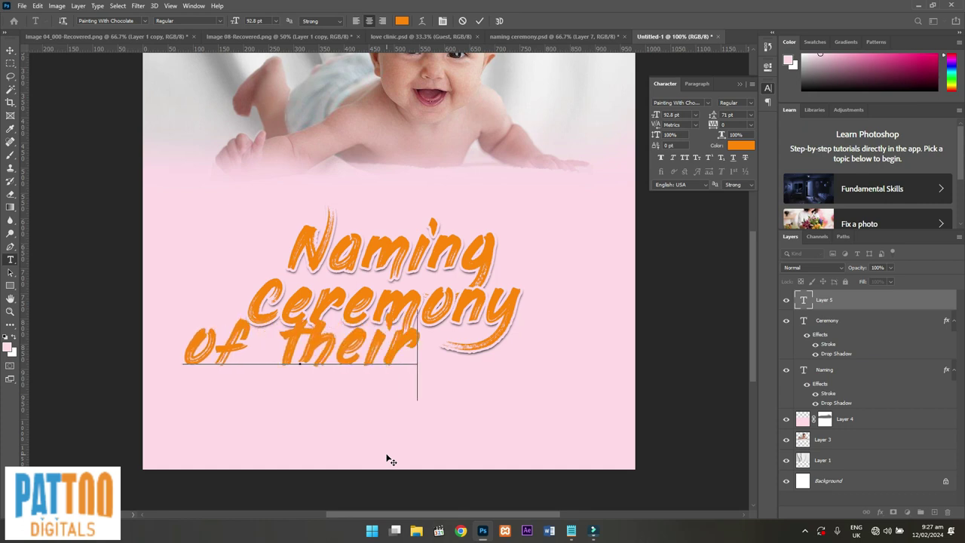
pyautogui.write('new')
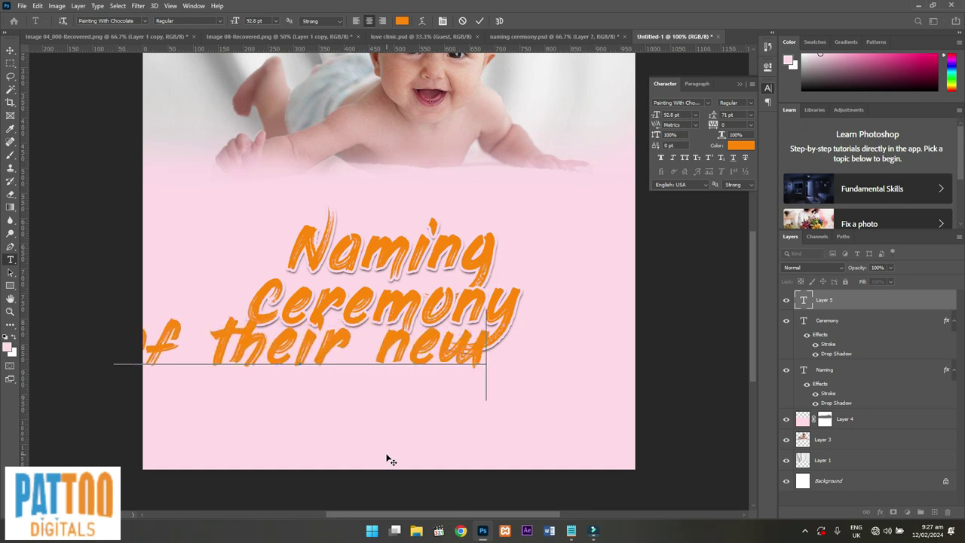
pyautogui.write('ly b')
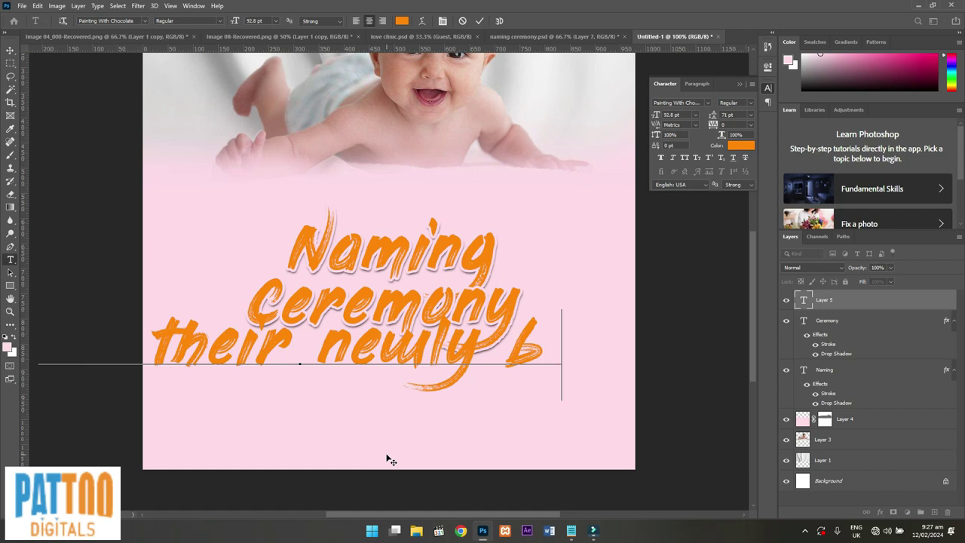
pyautogui.write('orn')
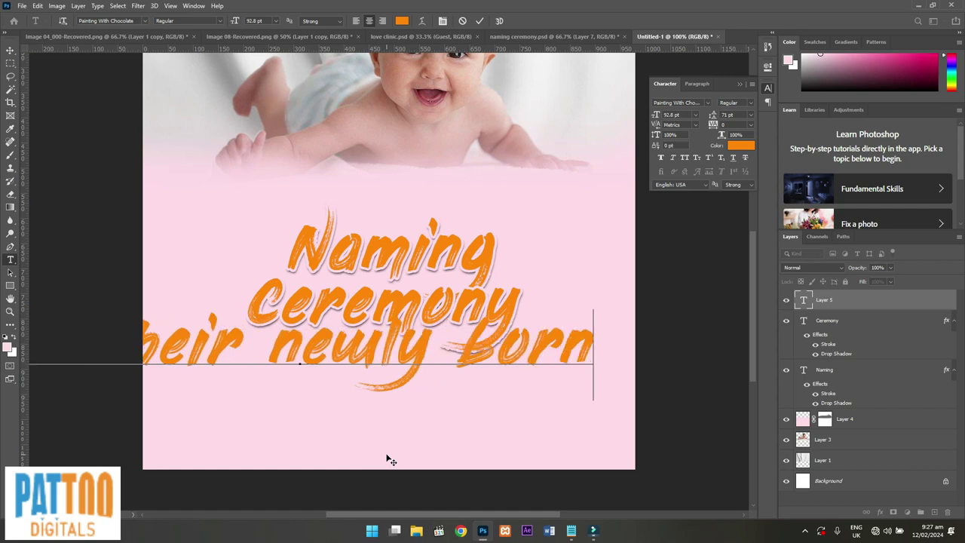
pyautogui.write(' so')
pyautogui.hotkey('ctrl', 'a')
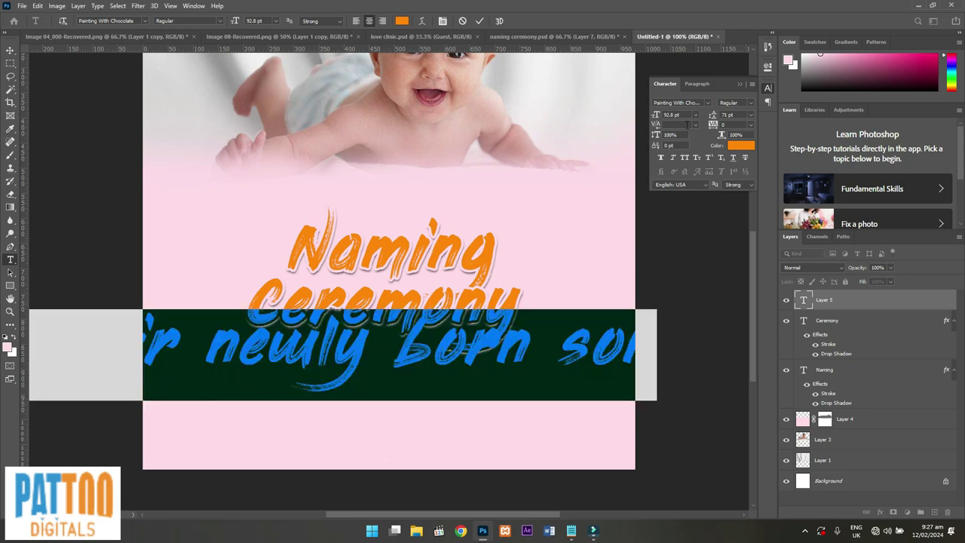
# - Change the new line's font to Tw Cen MT
pyautogui.click(698, 103)
pyautogui.write('b')
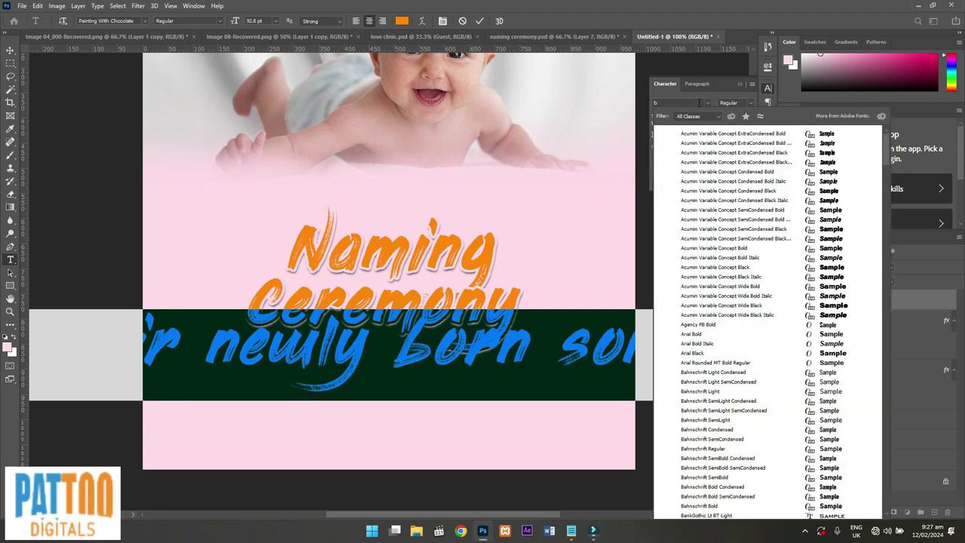
pyautogui.write('i')
pyautogui.click(709, 104)
pyautogui.click(709, 106)
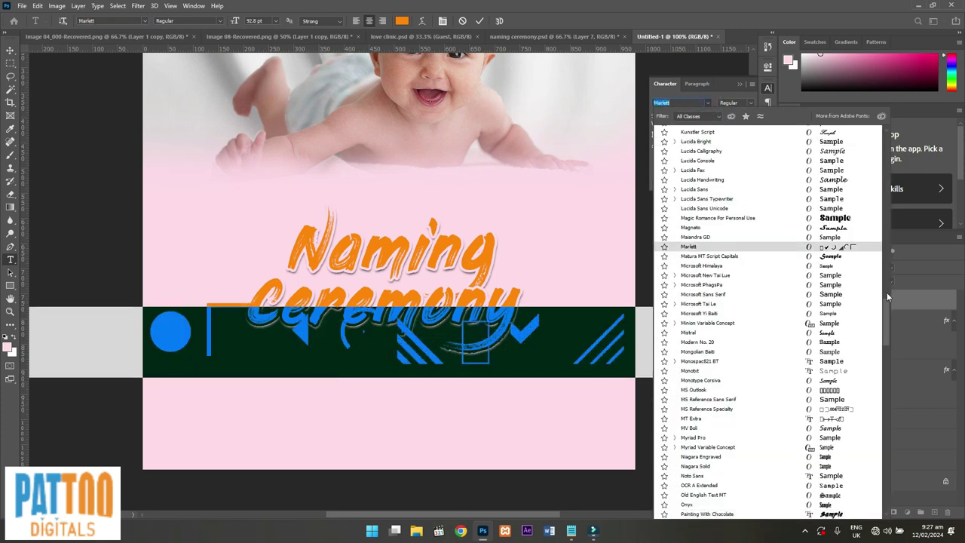
pyautogui.moveTo(886, 303)
pyautogui.mouseDown()
pyautogui.moveTo(872, 210)
pyautogui.moveTo(892, 141)
pyautogui.mouseUp()
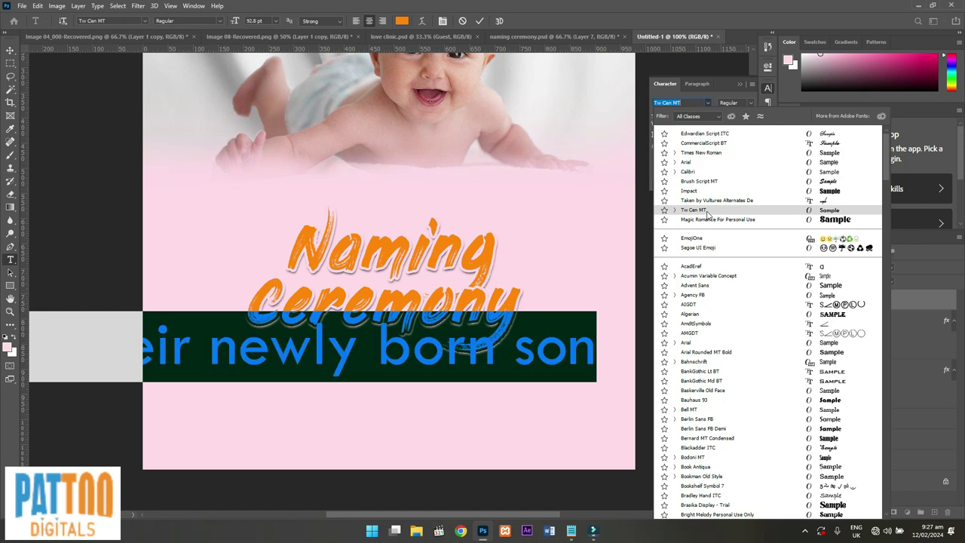
pyautogui.click(706, 214)
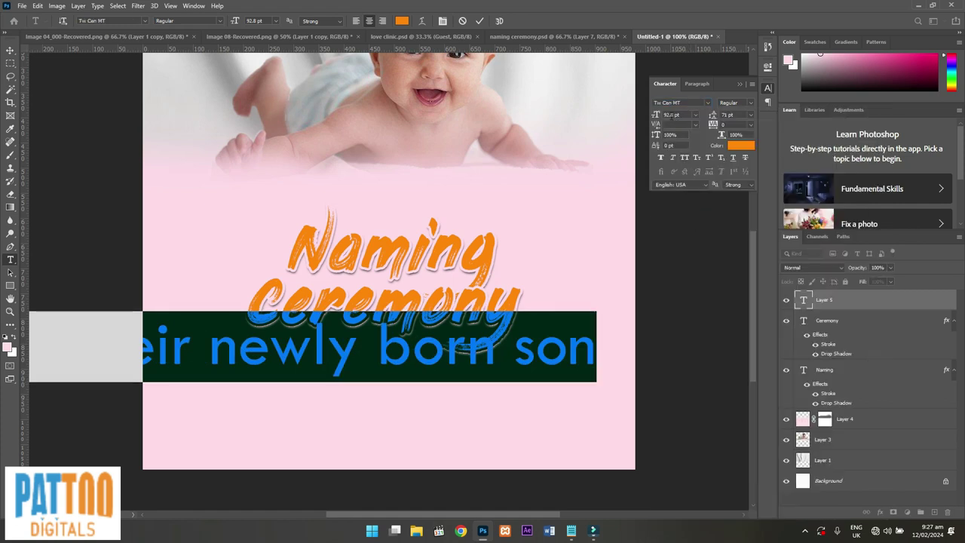
# - Shrink the subtitle line's font size so it fits within the canvas
pyautogui.scroll(-5, 668, 115)
pyautogui.scroll(-5, 667, 115)
pyautogui.scroll(-5, 669, 117)
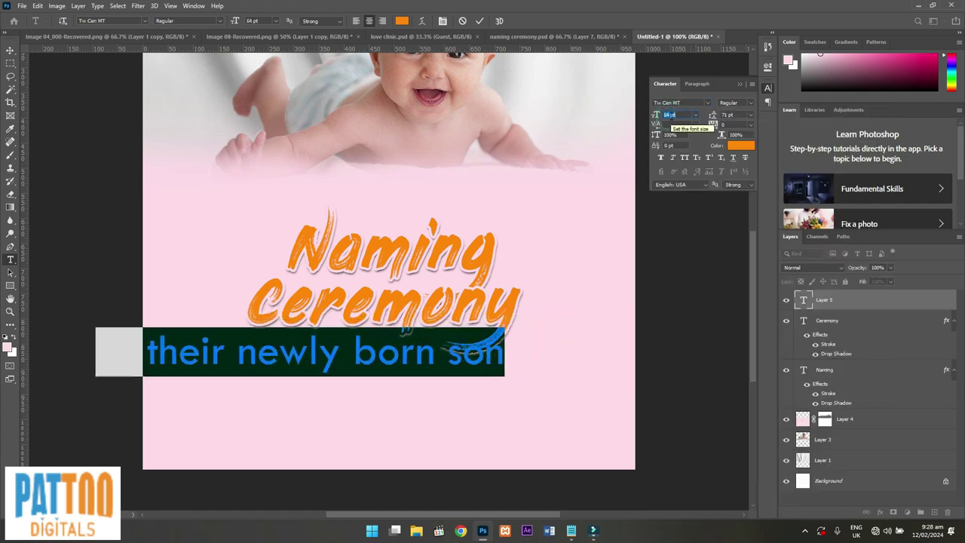
pyautogui.scroll(-3, 669, 117)
pyautogui.scroll(-2, 668, 116)
pyautogui.scroll(-3, 669, 117)
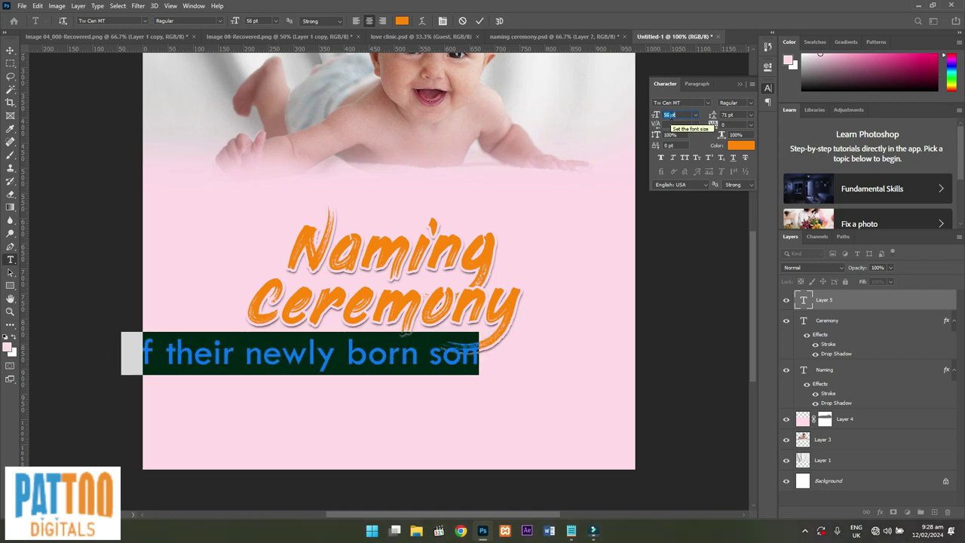
pyautogui.scroll(-4, 668, 116)
pyautogui.scroll(-4, 669, 117)
pyautogui.scroll(-4, 669, 117)
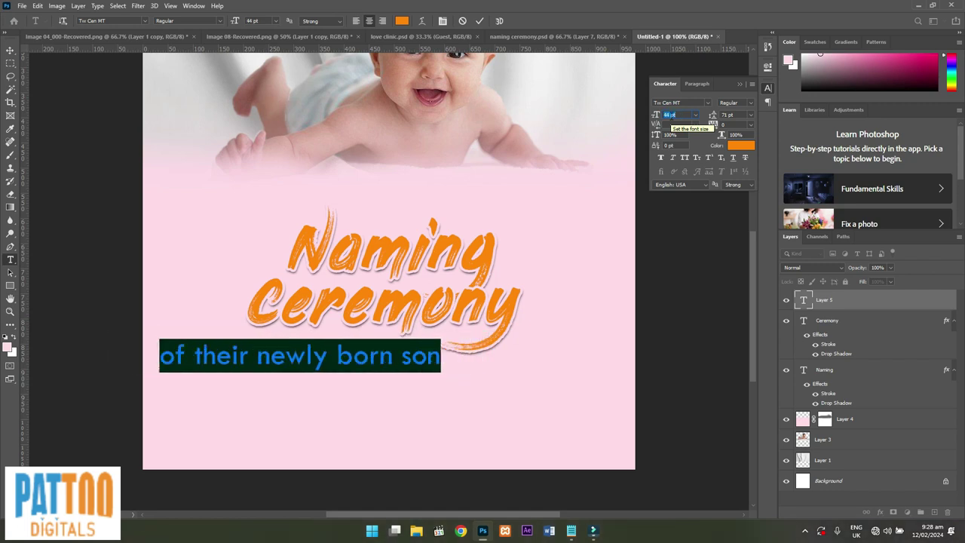
pyautogui.scroll(-3, 669, 117)
pyautogui.scroll(-4, 669, 117)
# - Centre the line just beneath Ceremony, settling its size at 34 pt
pyautogui.moveTo(416, 393); pyautogui.dragTo(495, 386)
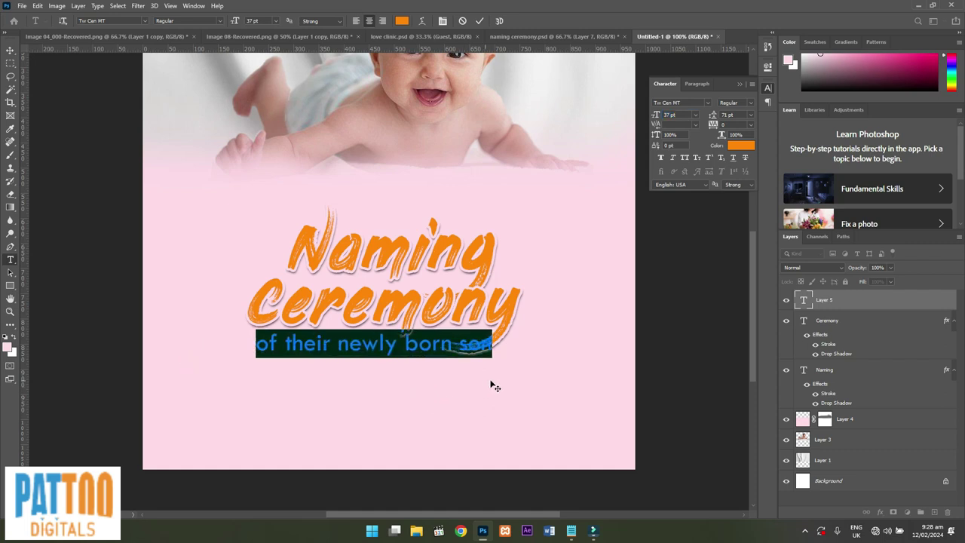
pyautogui.moveTo(490, 386); pyautogui.dragTo(492, 380)
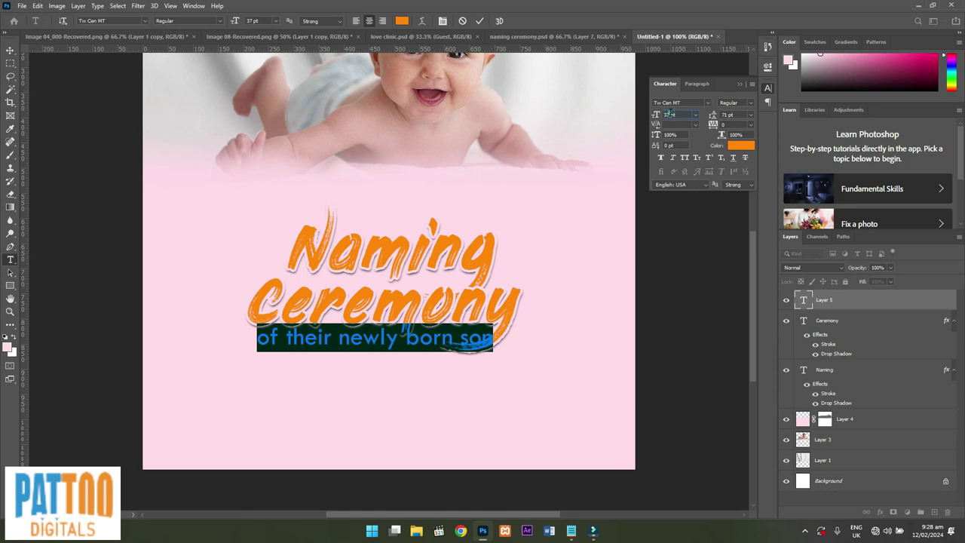
pyautogui.scroll(-2, 668, 114)
pyautogui.press('Down')
pyautogui.moveTo(494, 373); pyautogui.dragTo(494, 377)
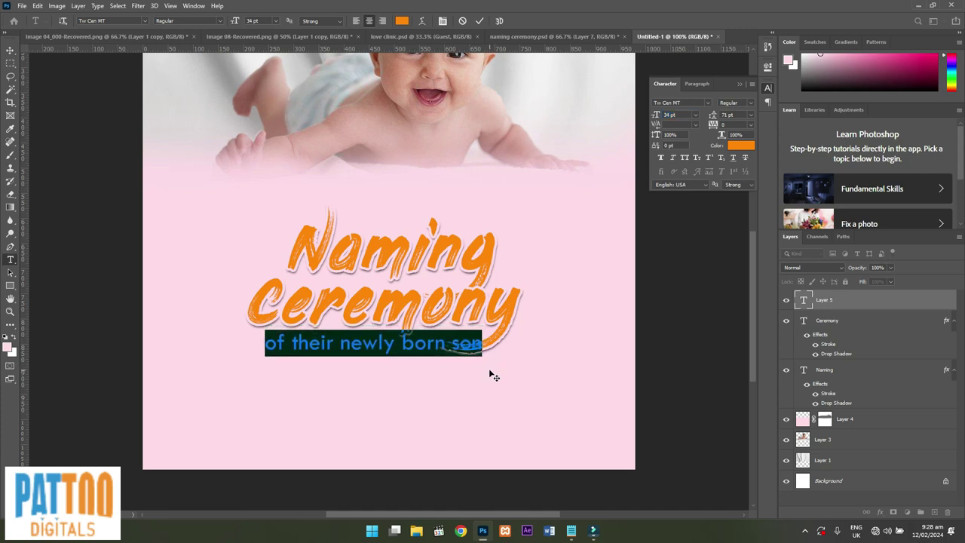
# - Make the subtitle text black and commit the edit
pyautogui.click(741, 144)
pyautogui.moveTo(582, 190); pyautogui.dragTo(587, 165)
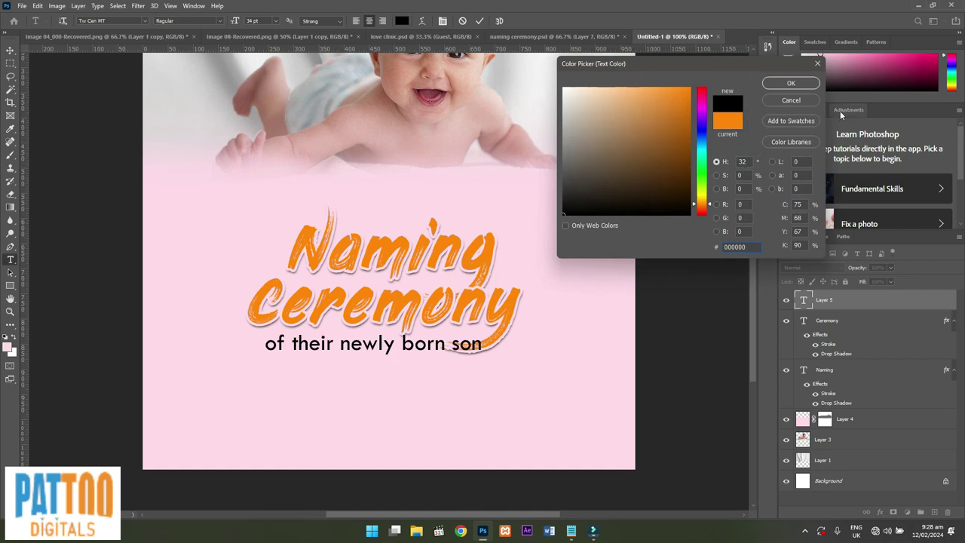
pyautogui.click(778, 90)
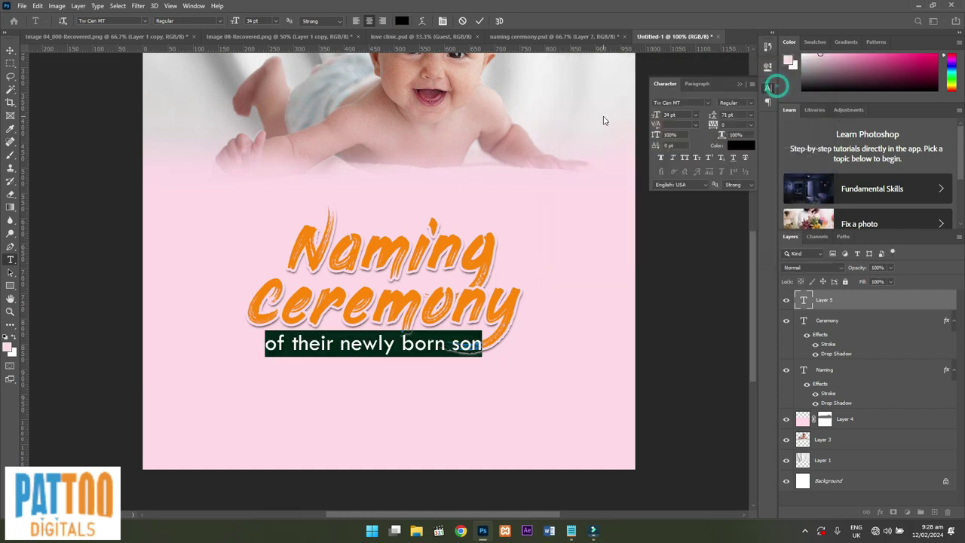
pyautogui.click(480, 20)
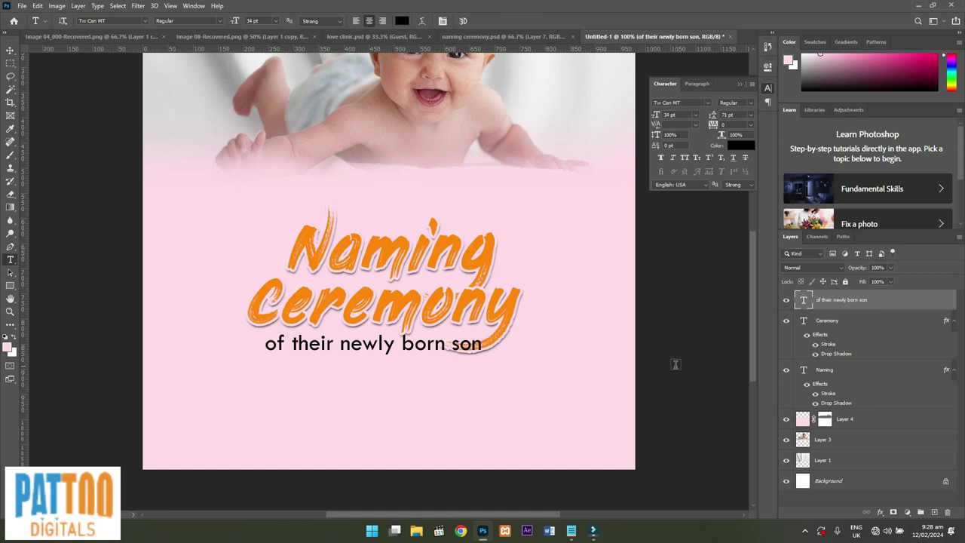
pyautogui.click(902, 422)
# - Draw a wide rectangle across the poster bottom filled with the title's orange ff8600
pyautogui.click(11, 287)
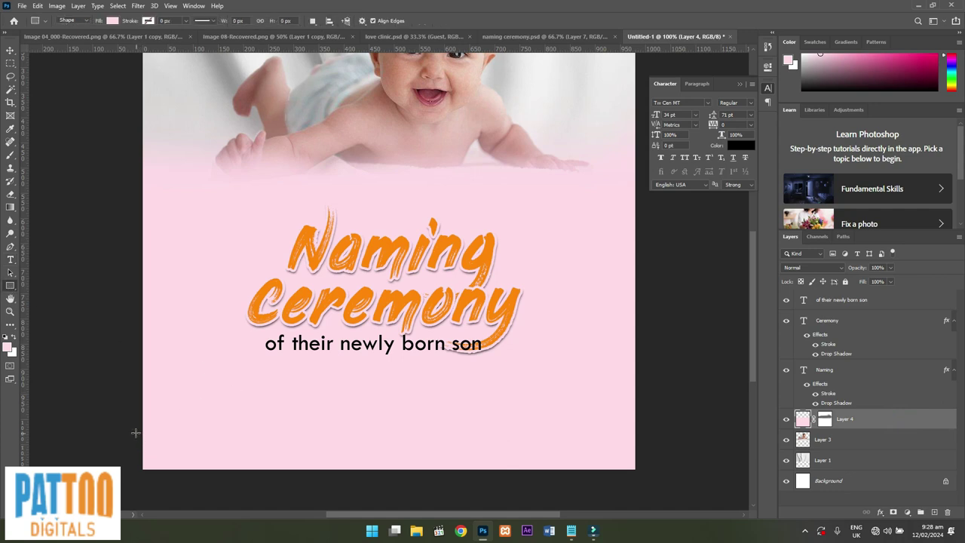
pyautogui.moveTo(135, 420); pyautogui.dragTo(641, 479)
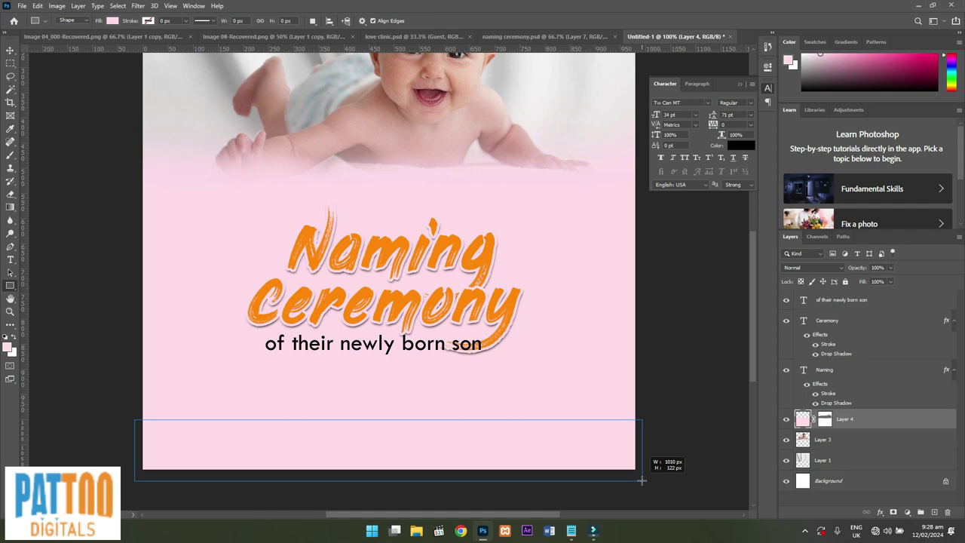
pyautogui.moveTo(641, 479); pyautogui.dragTo(643, 484)
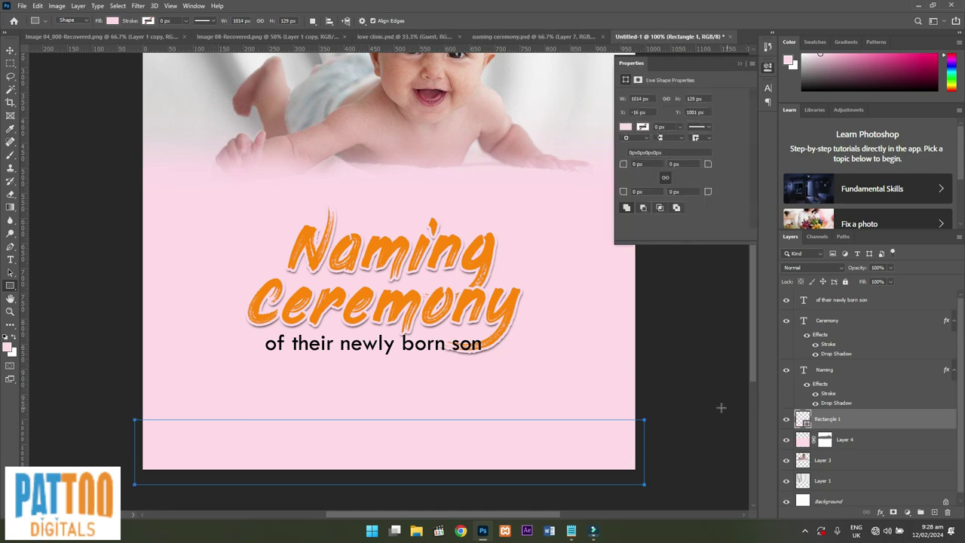
pyautogui.doubleClick(803, 421)
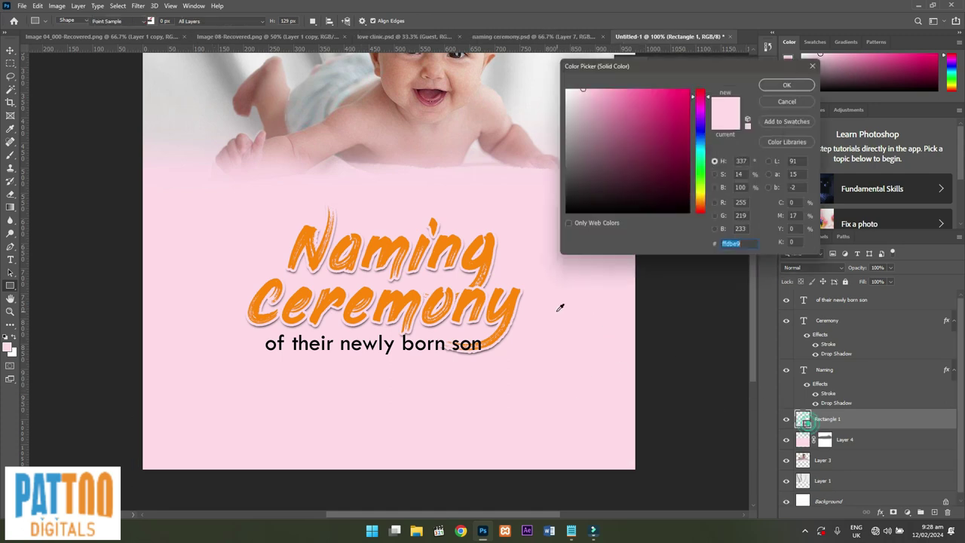
pyautogui.click(490, 254)
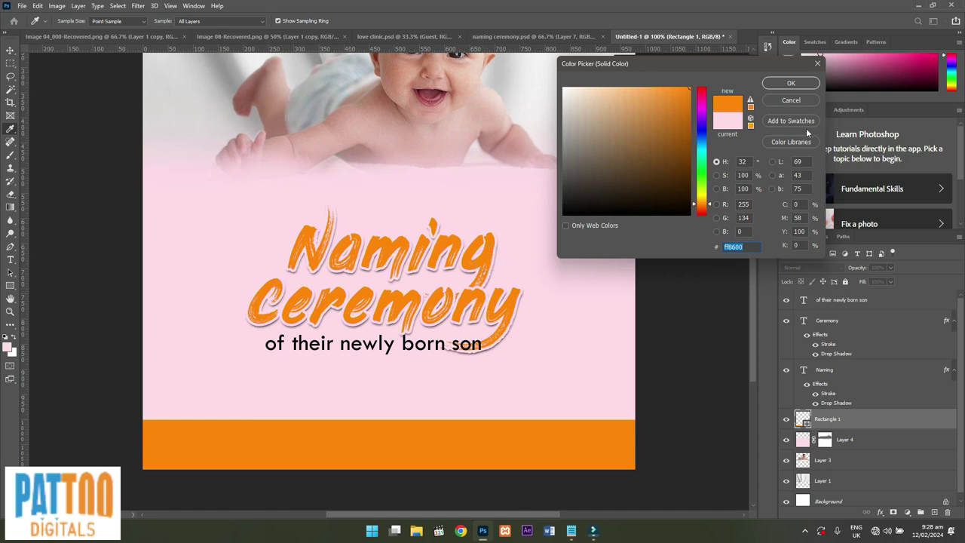
pyautogui.click(790, 84)
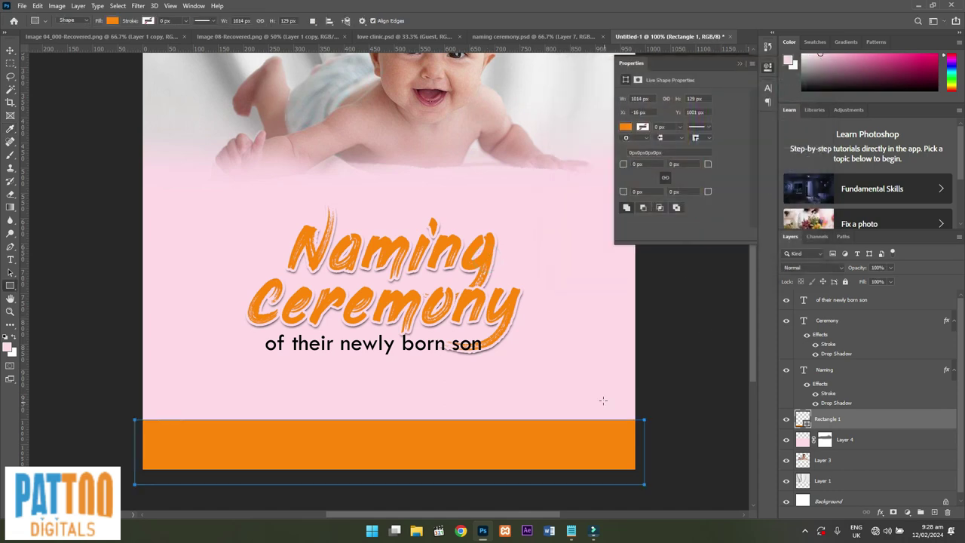
# - Nudge the orange band up slightly and duplicate it as Rectangle 1 copy
pyautogui.hotkey('ctrl', 't')
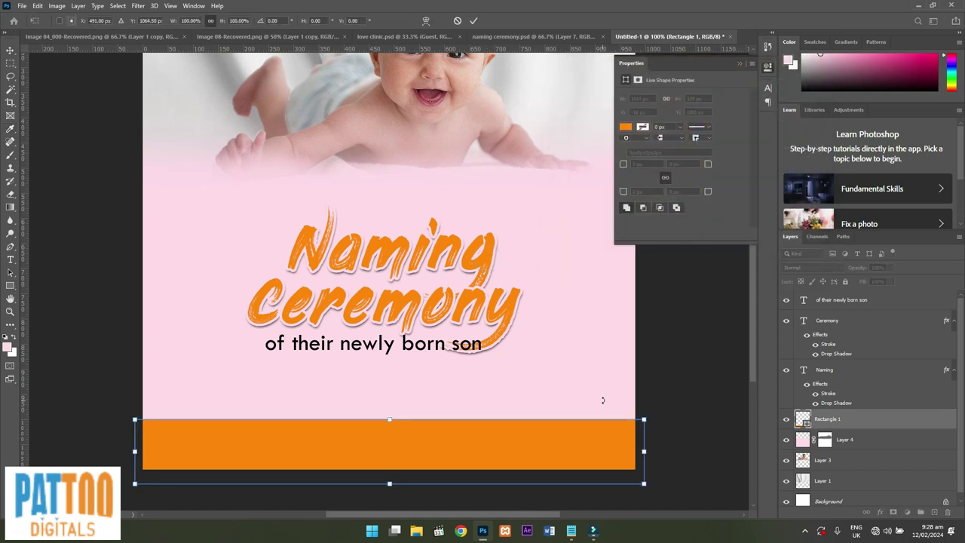
pyautogui.press('Up')
pyautogui.press('Up')
pyautogui.press('Up')
pyautogui.press('Up')
pyautogui.press('Up')
pyautogui.press('Up')
pyautogui.press('Up')
pyautogui.press('Up')
pyautogui.press('Up')
pyautogui.press('Up')
pyautogui.press('Up')
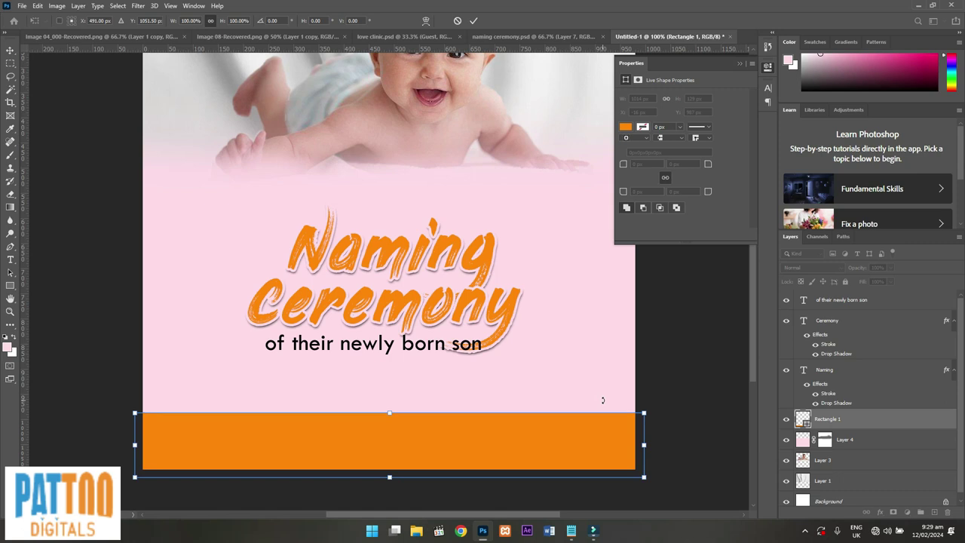
pyautogui.press('Return')
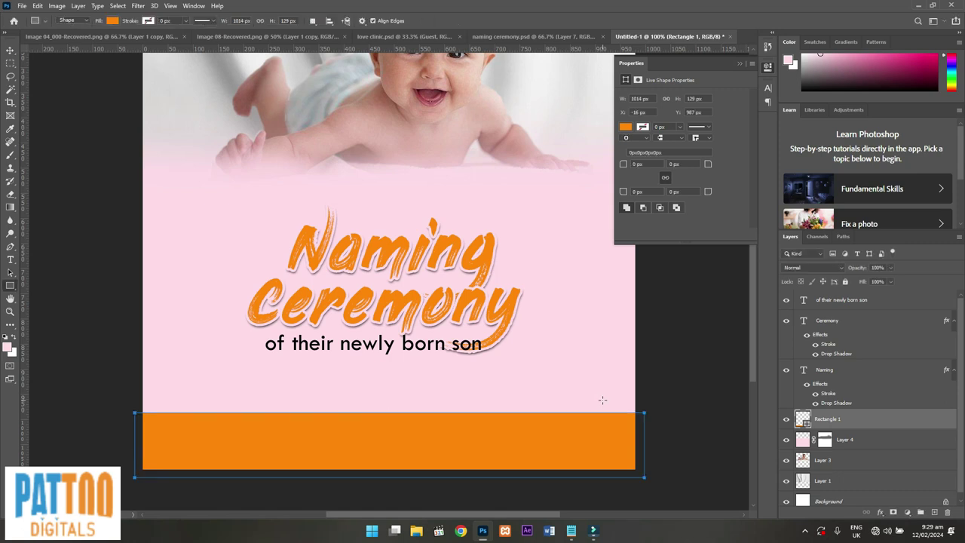
pyautogui.hotkey('ctrl', 'j')
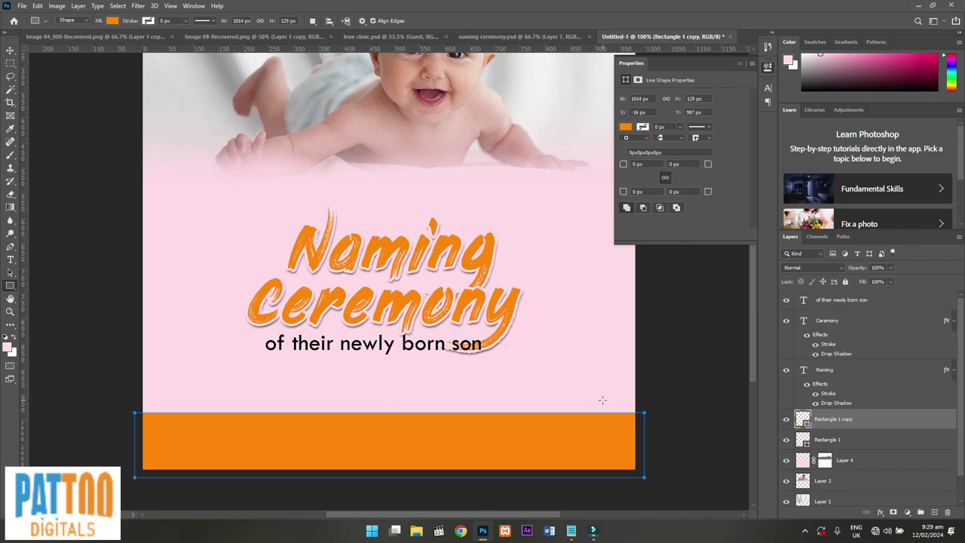
# - Resize the band copy to a centred 425 × 79 px box rising above the band
pyautogui.hotkey('ctrl', 't')
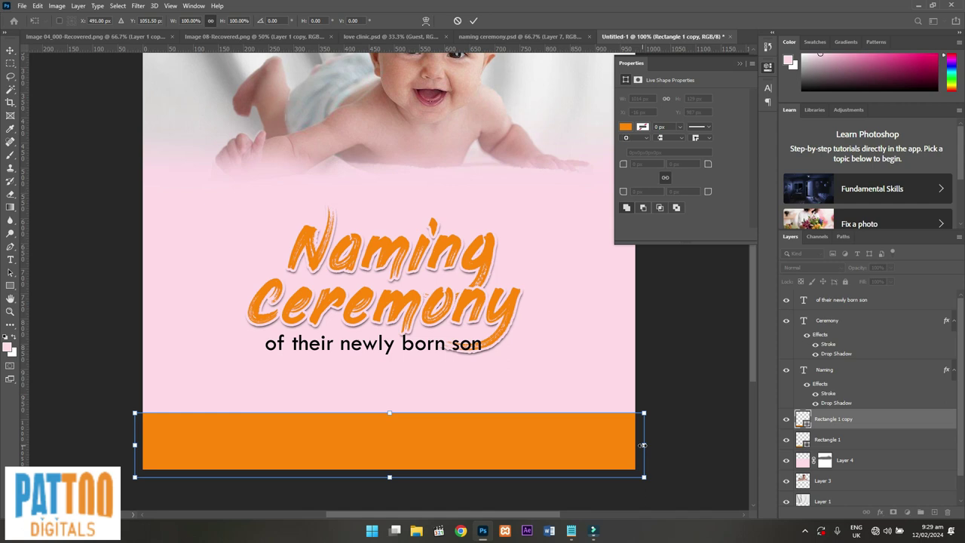
pyautogui.moveTo(641, 445); pyautogui.dragTo(575, 445)
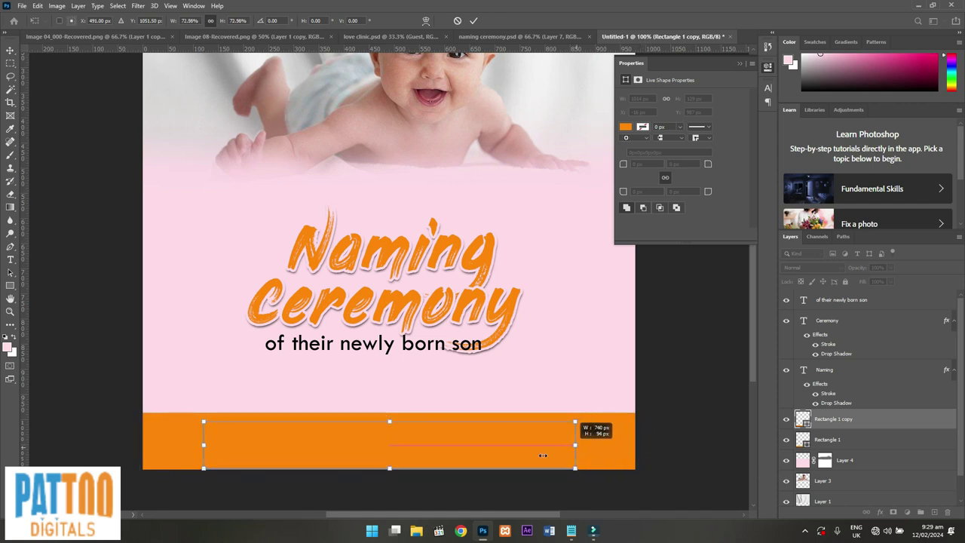
pyautogui.moveTo(514, 449); pyautogui.dragTo(514, 428)
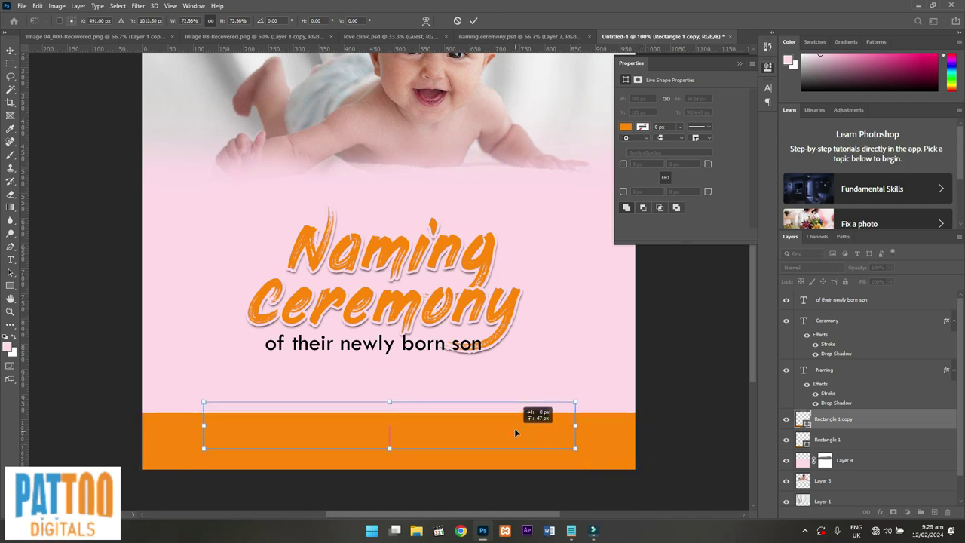
pyautogui.moveTo(575, 421); pyautogui.dragTo(518, 423)
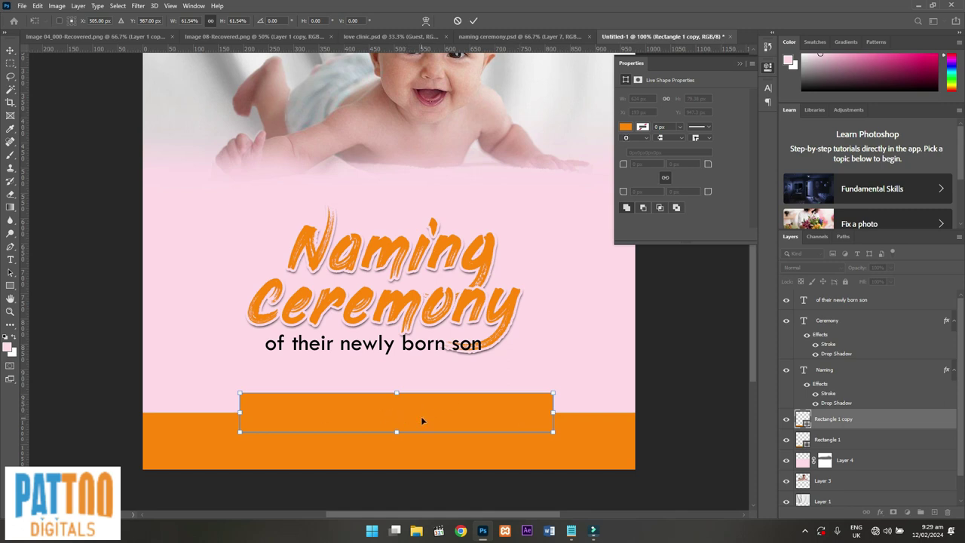
pyautogui.moveTo(554, 412); pyautogui.dragTo(501, 411)
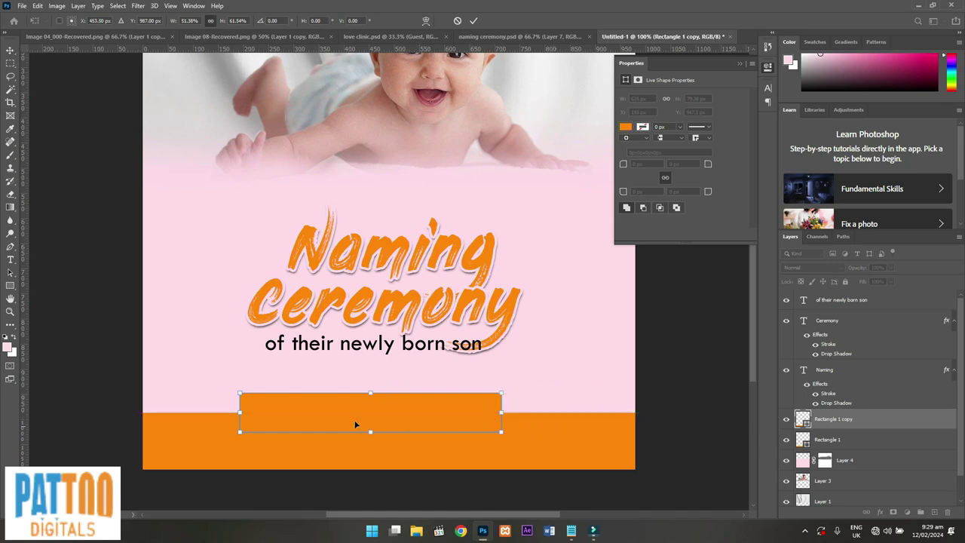
pyautogui.moveTo(239, 411); pyautogui.dragTo(288, 412)
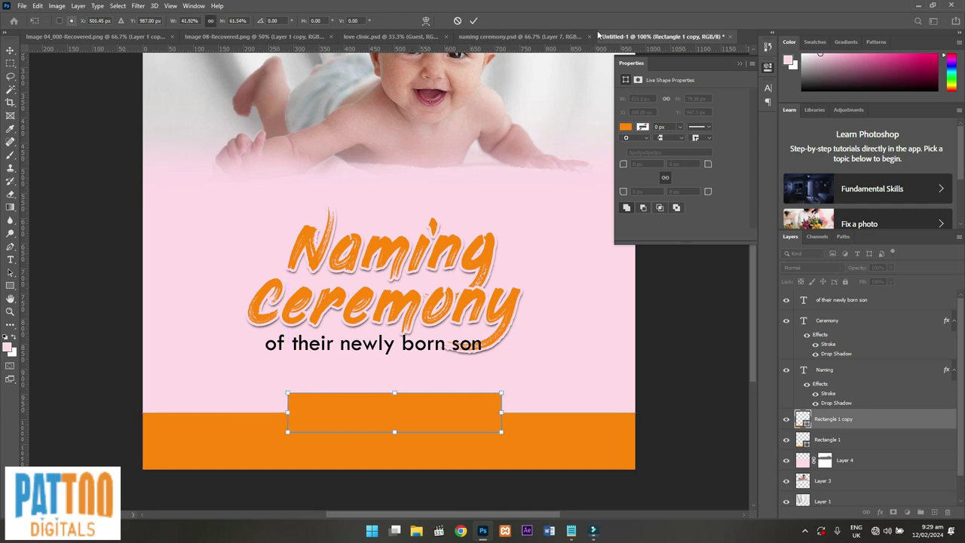
pyautogui.click(473, 20)
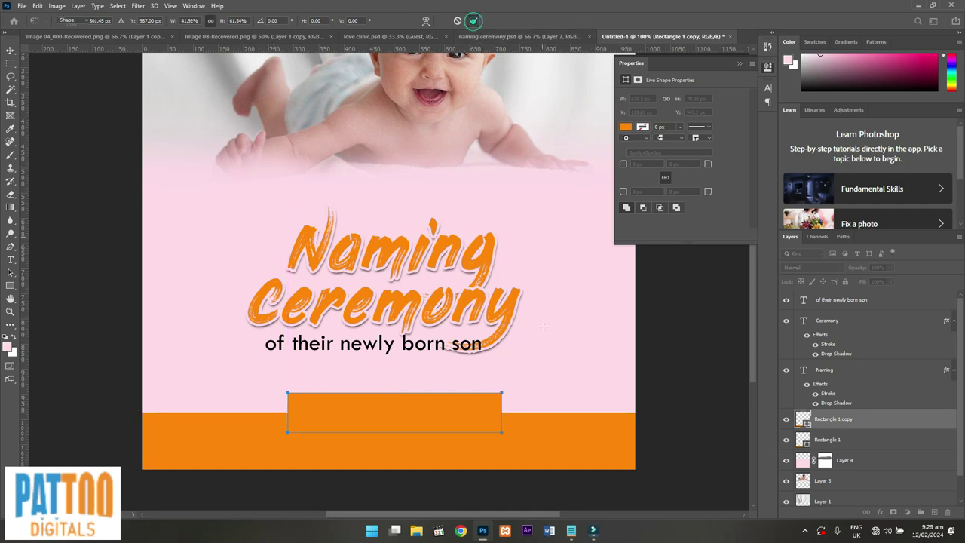
# - Fill the box copy with the pale pink sampled from the poster background
pyautogui.doubleClick(802, 419)
pyautogui.click(603, 358)
pyautogui.click(585, 360)
pyautogui.click(790, 83)
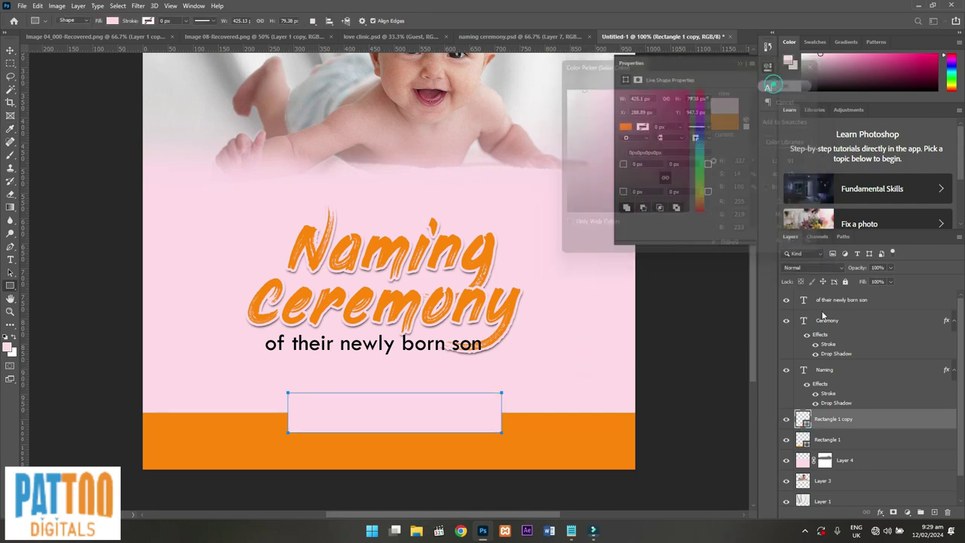
# - Add a 1 px black (000000) stroke outline to the pink box
pyautogui.rightClick(867, 419)
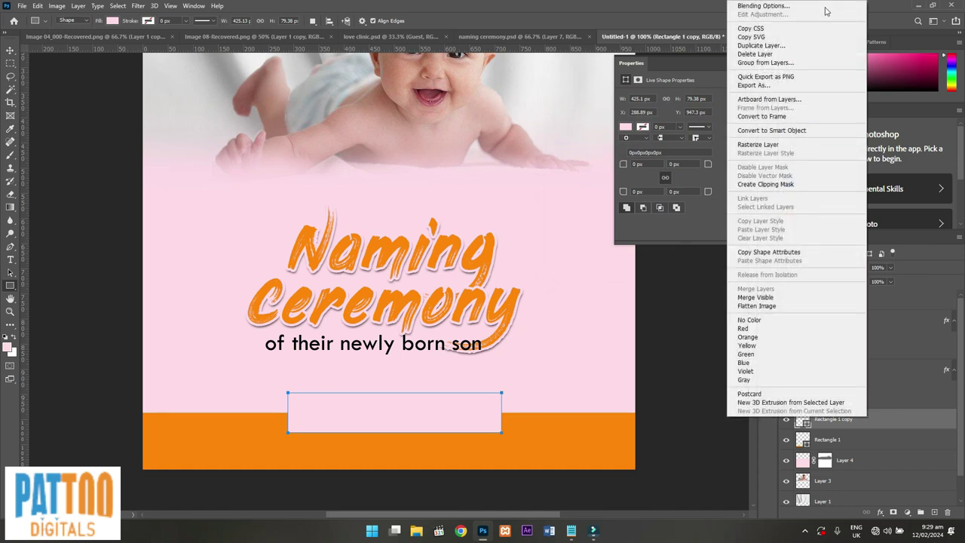
pyautogui.press('Escape')
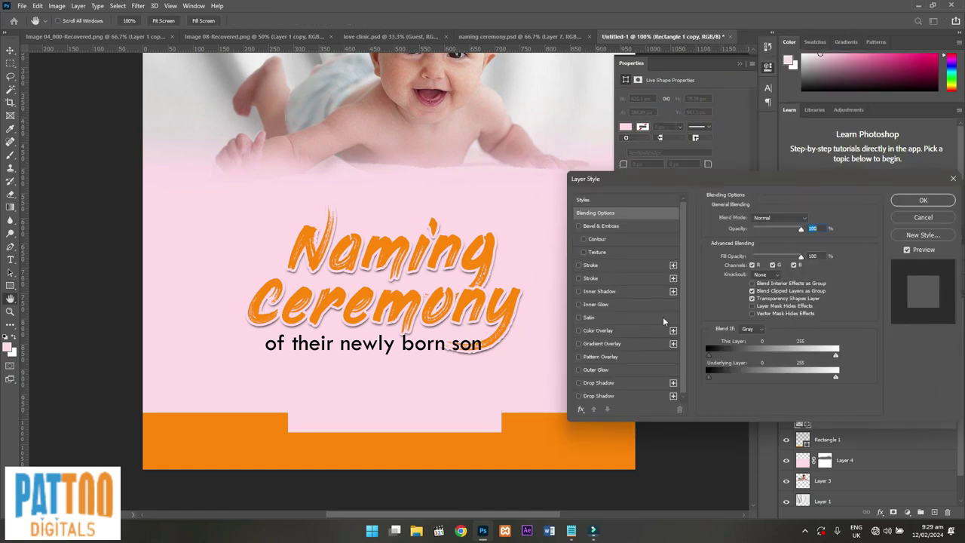
pyautogui.click(631, 267)
pyautogui.click(731, 291)
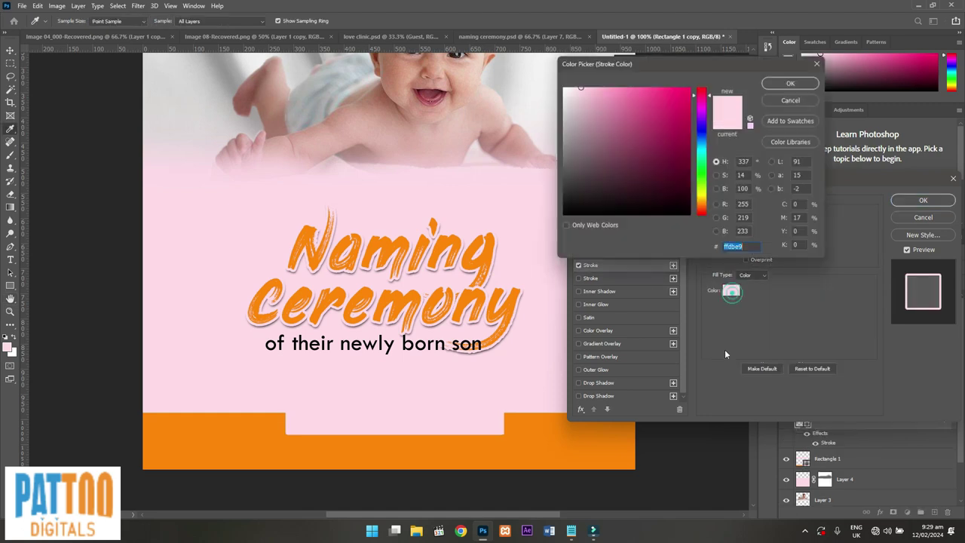
pyautogui.write('000000')
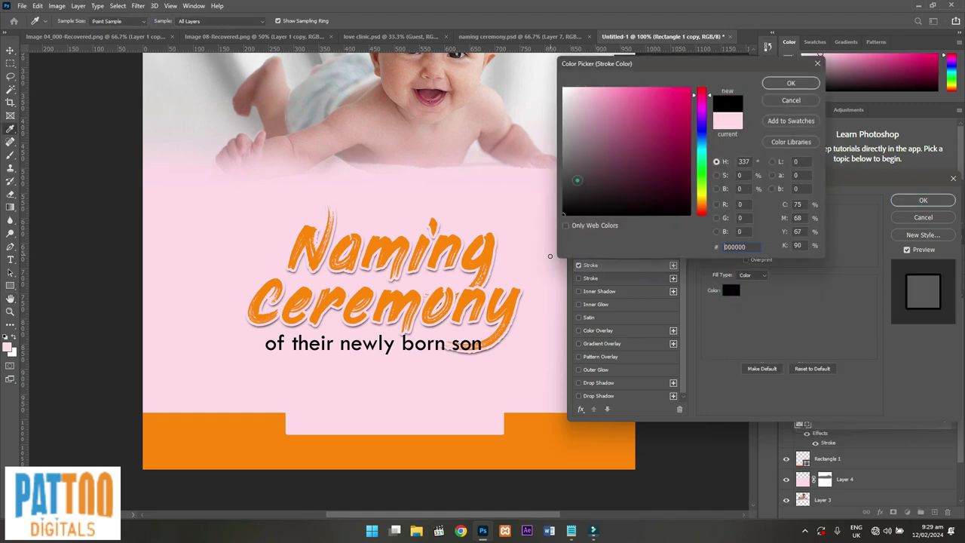
pyautogui.click(814, 83)
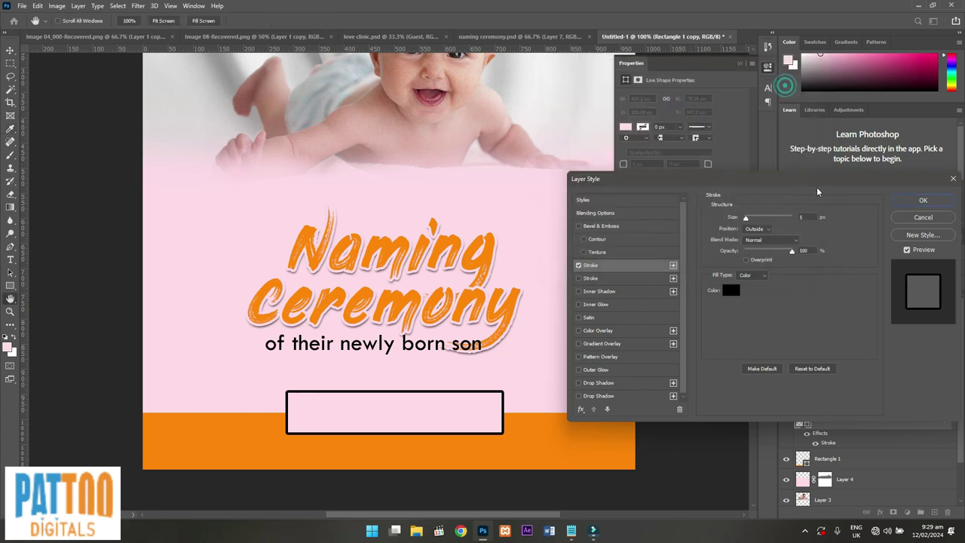
pyautogui.click(809, 217)
pyautogui.press('Down')
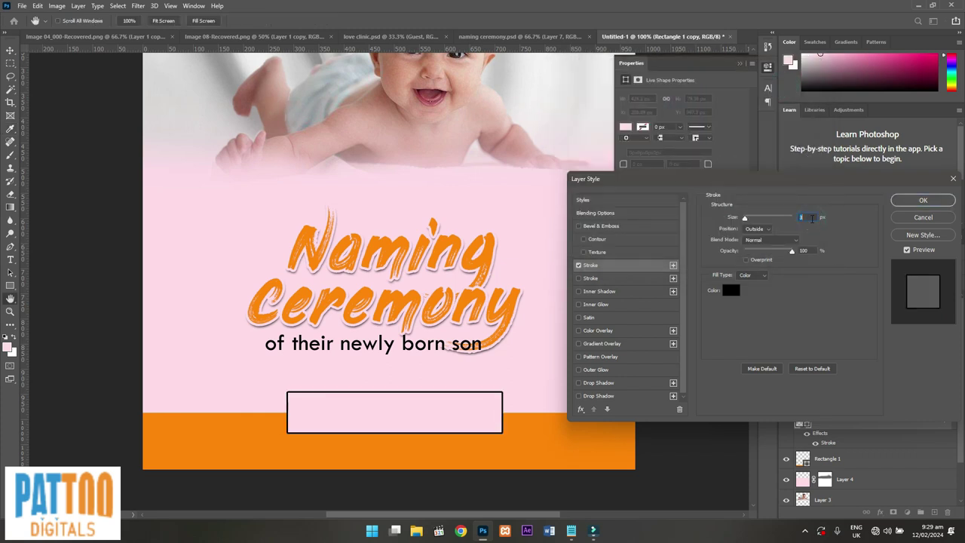
pyautogui.press('Down')
pyautogui.press('Down')
pyautogui.press('Down')
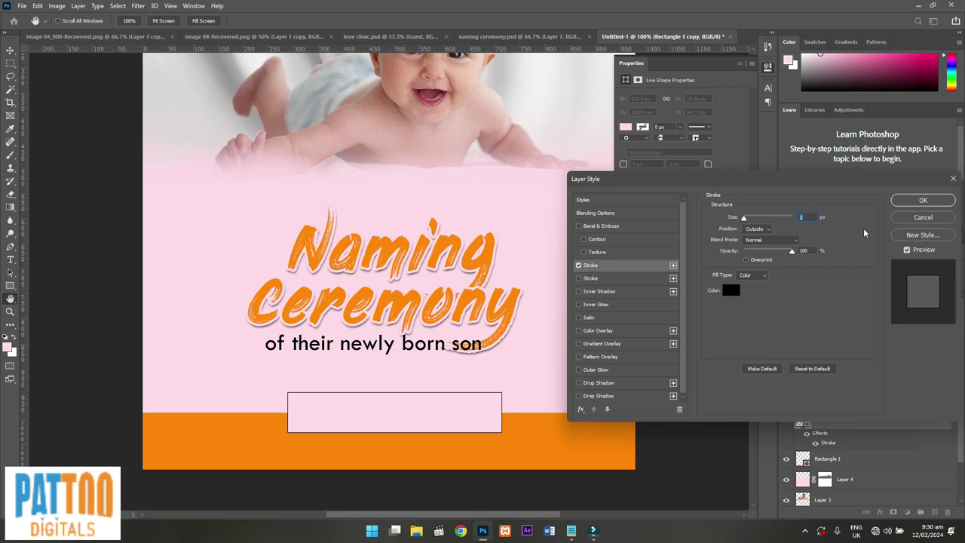
pyautogui.click(908, 200)
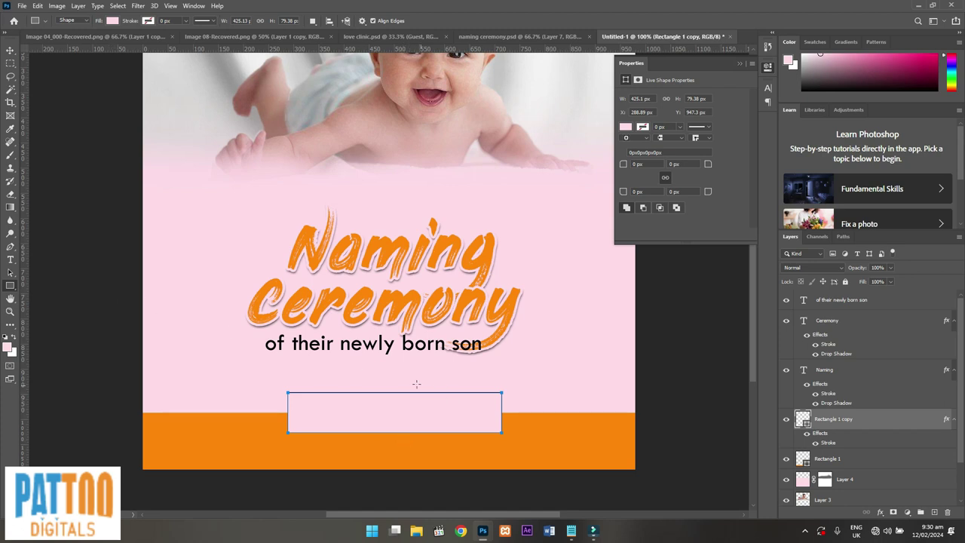
# - Enlarge the outlined box to about 111% and nudge it slightly up
pyautogui.hotkey('ctrl', 't')
pyautogui.moveTo(395, 390); pyautogui.dragTo(395, 385)
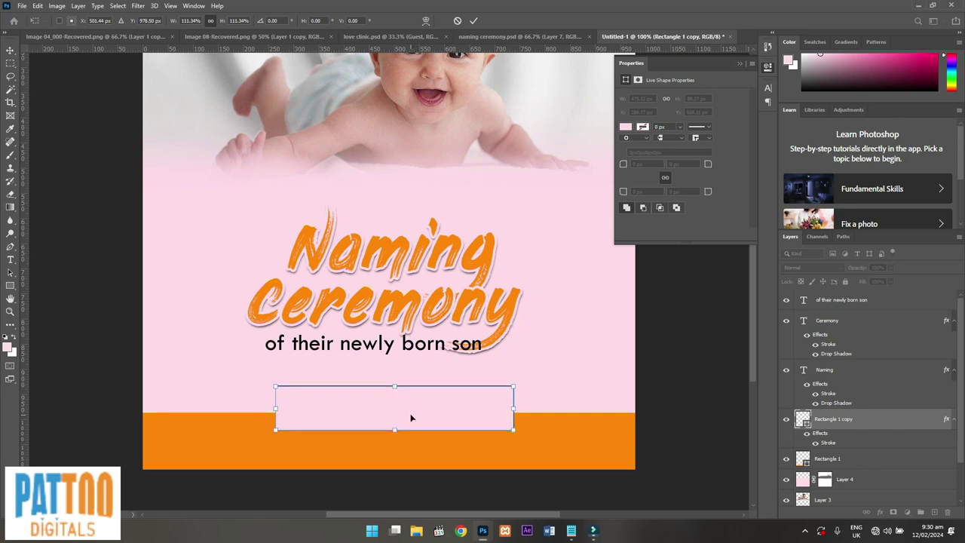
pyautogui.moveTo(410, 418); pyautogui.dragTo(409, 413)
pyautogui.press('Return')
pyautogui.click(10, 50)
# - Move the Naming, Ceremony and subtitle layers down together slightly
pyautogui.click(419, 346)
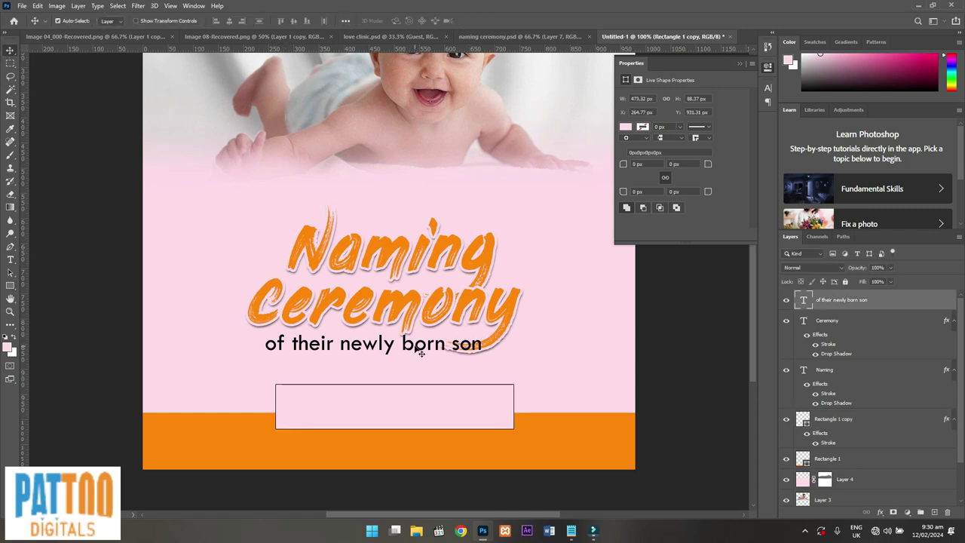
pyautogui.keyDown('shift'); pyautogui.click(855, 320); pyautogui.keyUp('shift')
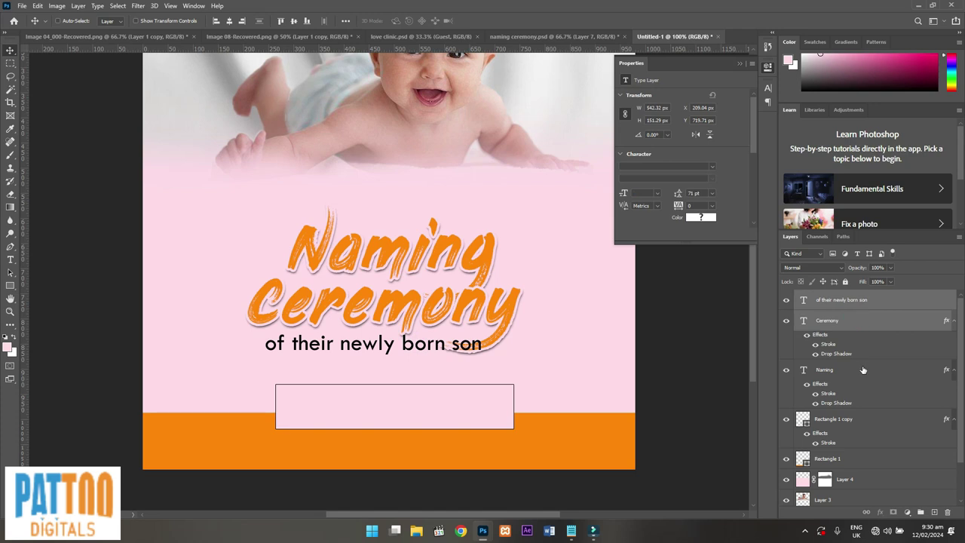
pyautogui.keyDown('shift'); pyautogui.click(861, 368); pyautogui.keyUp('shift')
pyautogui.press('Down')
pyautogui.press('Down')
pyautogui.press('Down')
pyautogui.press('Down')
pyautogui.press('Down')
pyautogui.press('Down')
pyautogui.press('Down')
pyautogui.press('Down')
pyautogui.press('Down')
pyautogui.press('Down')
pyautogui.press('Down')
pyautogui.press('Down')
pyautogui.press('Down')
pyautogui.press('Down')
pyautogui.press('Down')
pyautogui.press('Down')
pyautogui.press('Down')
pyautogui.press('Down')
pyautogui.press('Down')
pyautogui.press('Down')
pyautogui.press('Down')
pyautogui.press('Down')
pyautogui.press('Down')
pyautogui.press('Down')
pyautogui.press('Down')
pyautogui.press('Down')
pyautogui.press('Down')
pyautogui.press('Down')
pyautogui.press('Down')
pyautogui.press('Down')
pyautogui.press('Down')
pyautogui.press('Down')
pyautogui.press('Down')
pyautogui.press('Down')
pyautogui.press('Down')
pyautogui.press('Down')
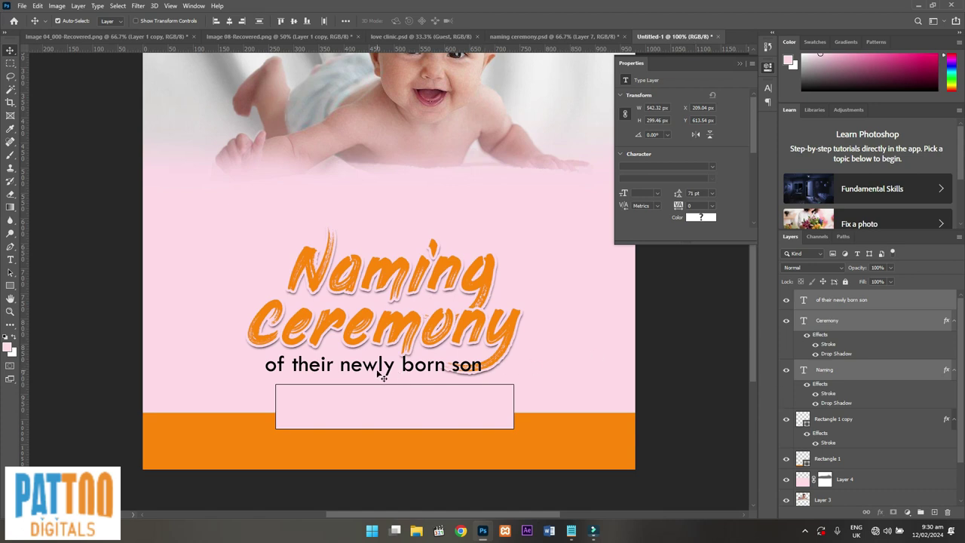
pyautogui.click(819, 305)
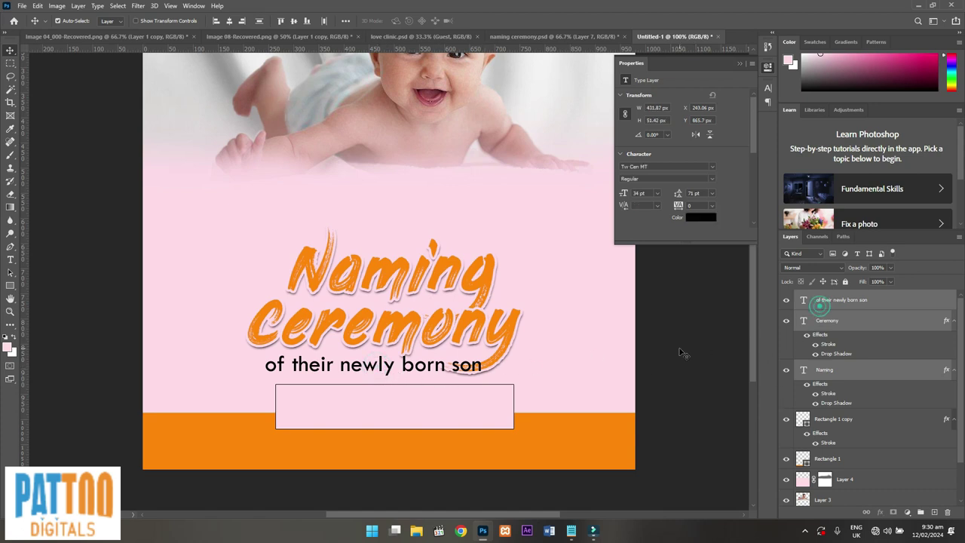
pyautogui.press('t')
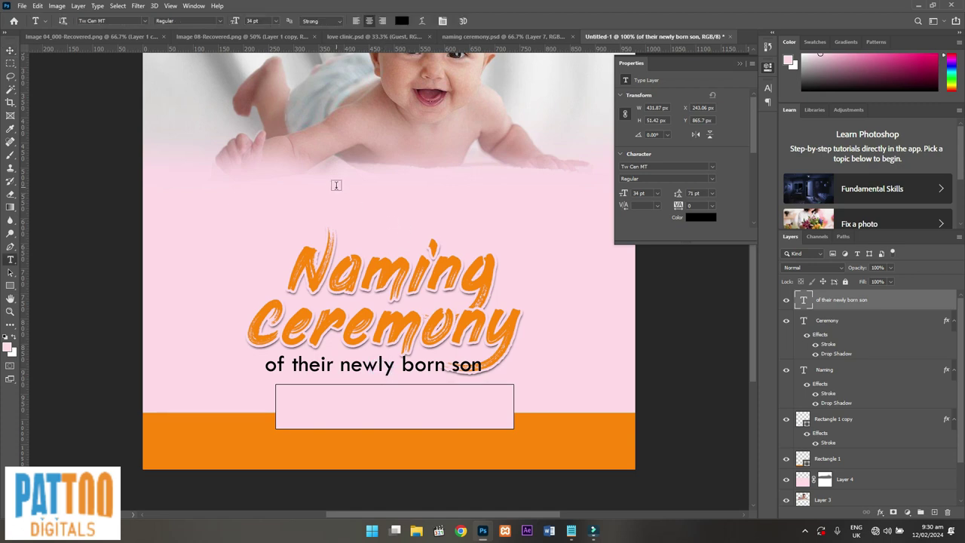
# - Type the parents' names on two lines above the title, fixing typos, and select them
pyautogui.click(336, 185)
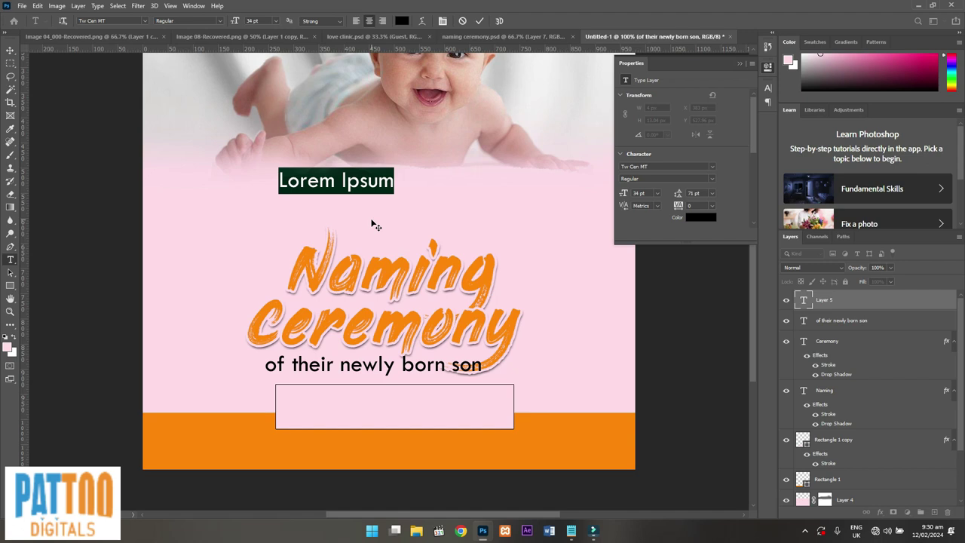
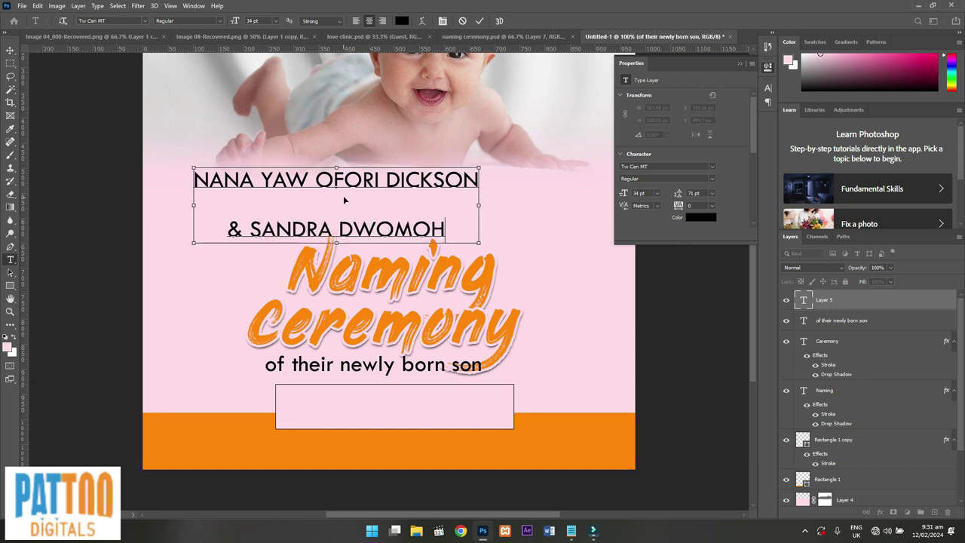
pyautogui.hotkey('ctrl', 'a')
# - Tighten the names' line leading and shift the block right over the title
pyautogui.click(767, 88)
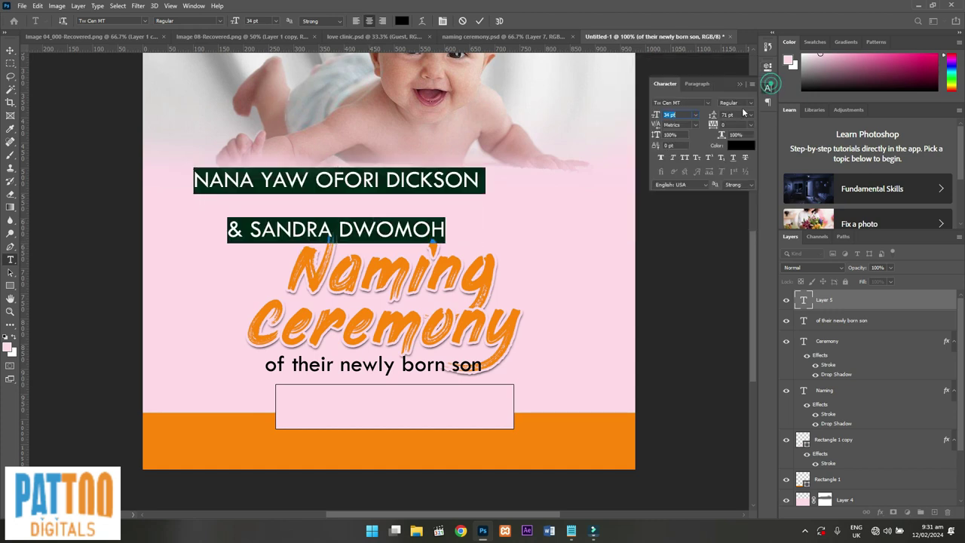
pyautogui.scroll(-5, 723, 114)
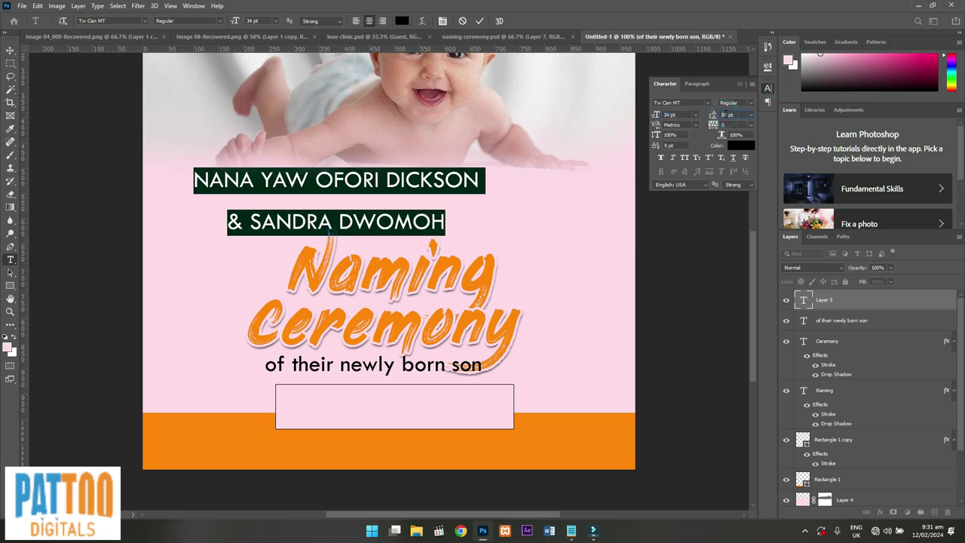
pyautogui.scroll(-5, 724, 114)
pyautogui.scroll(-6, 724, 114)
pyautogui.scroll(-3, 724, 114)
pyautogui.moveTo(494, 232); pyautogui.dragTo(546, 234)
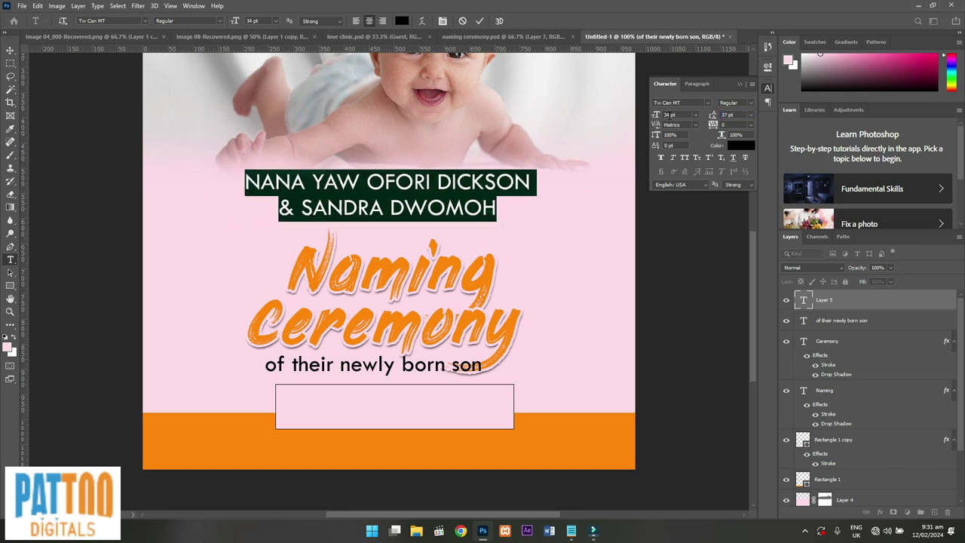
# - Reduce the names to 26 pt and nudge the block slightly right and up
pyautogui.scroll(-1, 666, 115)
pyautogui.scroll(-2, 666, 114)
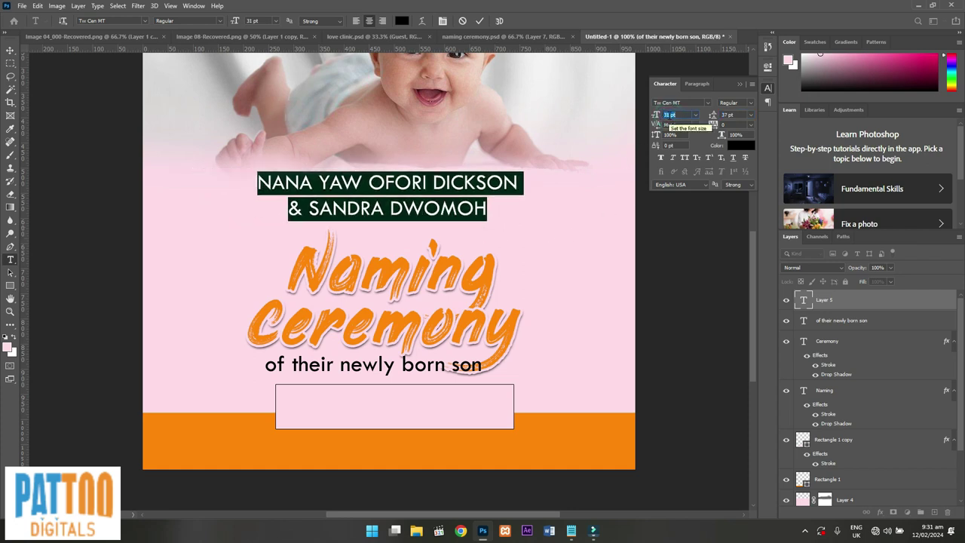
pyautogui.scroll(-1, 667, 115)
pyautogui.scroll(-1, 666, 115)
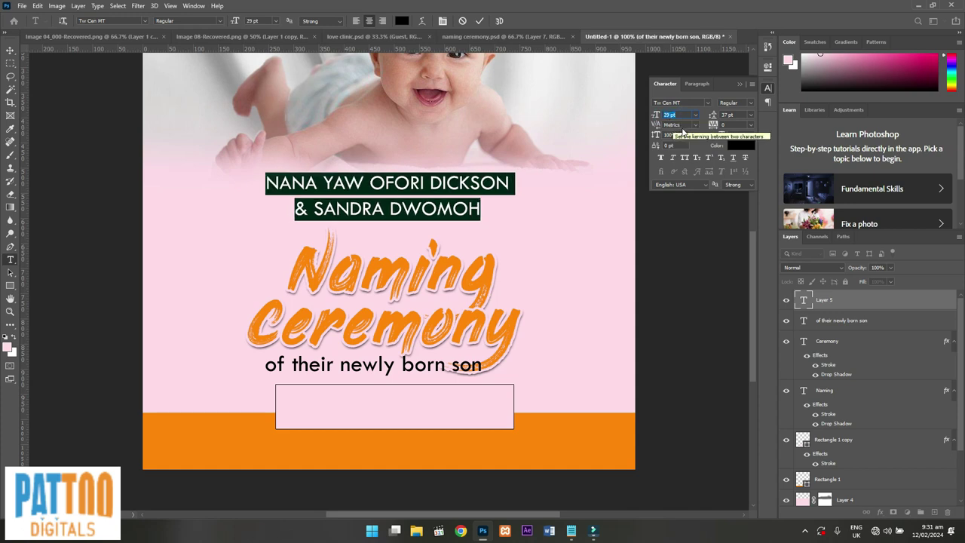
pyautogui.scroll(-2, 725, 117)
pyautogui.scroll(-2, 725, 116)
pyautogui.scroll(-2, 725, 117)
pyautogui.scroll(-1, 725, 117)
pyautogui.scroll(-1, 725, 117)
pyautogui.scroll(-1, 725, 116)
pyautogui.scroll(-1, 725, 117)
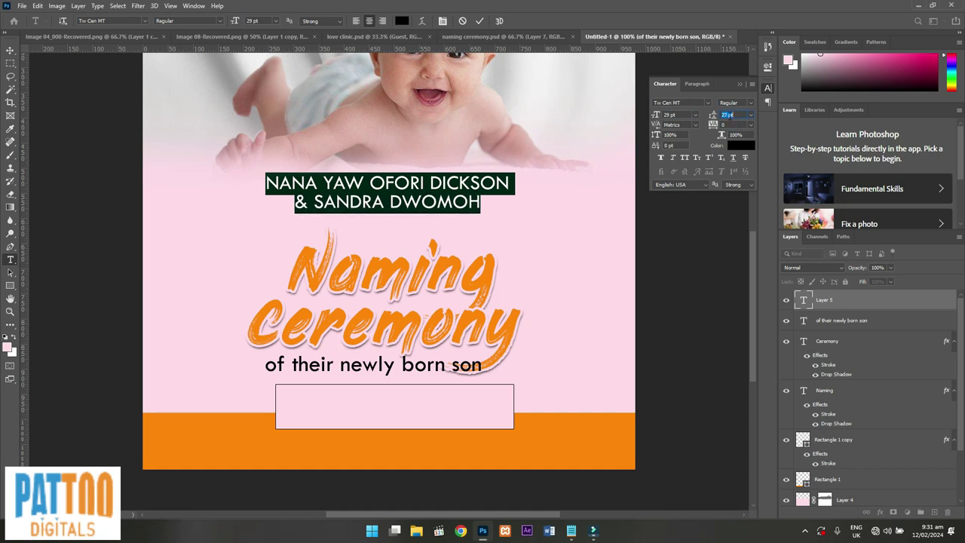
pyautogui.moveTo(492, 241); pyautogui.dragTo(504, 236)
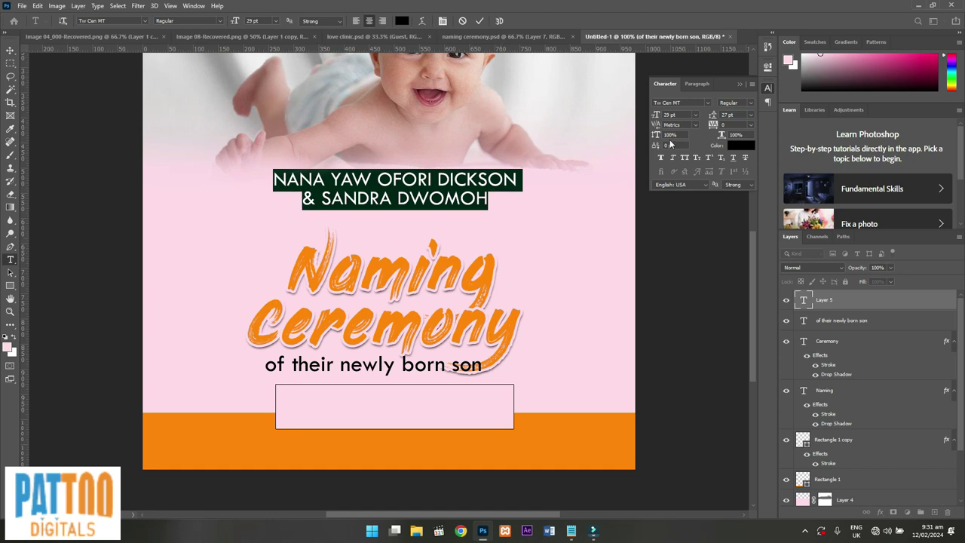
# - Finish adjusting the names' line spacing to 25 pt leading
pyautogui.scroll(-1, 667, 117)
pyautogui.scroll(-1, 666, 117)
pyautogui.scroll(-1, 667, 117)
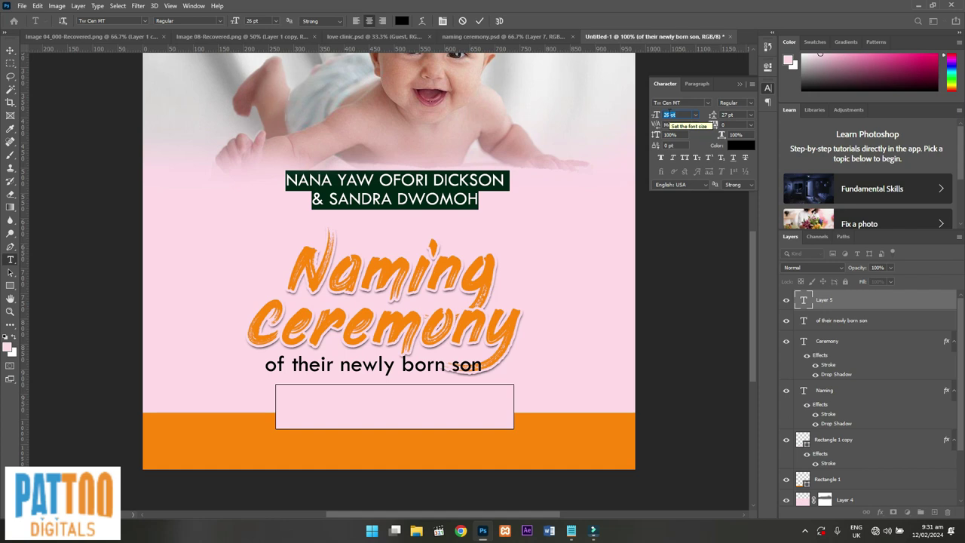
pyautogui.scroll(-1, 726, 117)
pyautogui.scroll(-1, 726, 116)
pyautogui.scroll(-1, 726, 117)
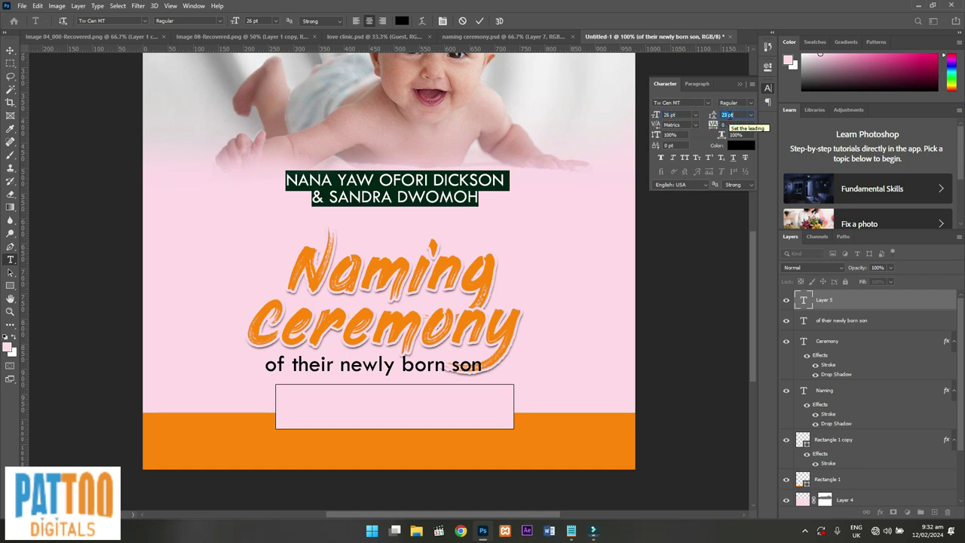
pyautogui.scroll(-1, 726, 117)
pyautogui.click(738, 145)
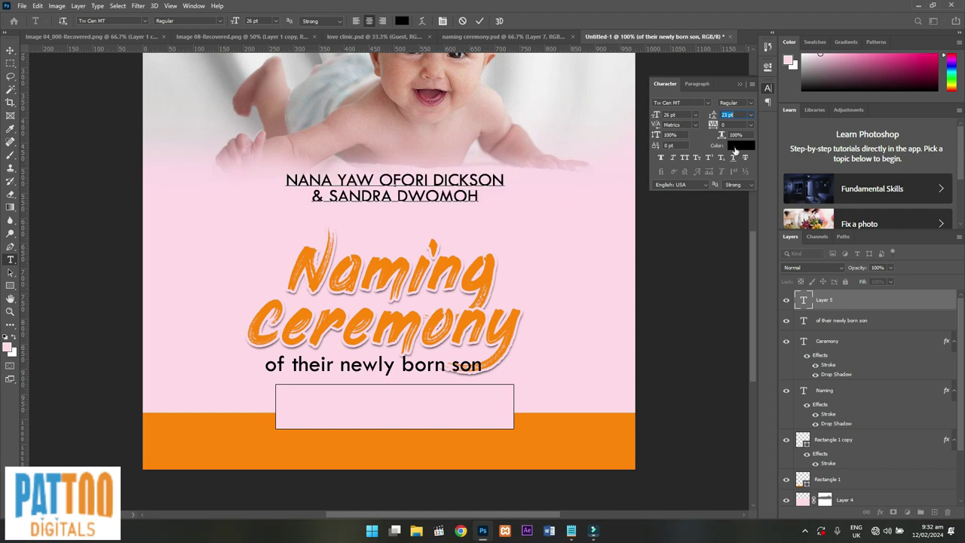
# - Colour the parents' names orange like the Naming title and turn on Faux Bold
pyautogui.click(490, 276)
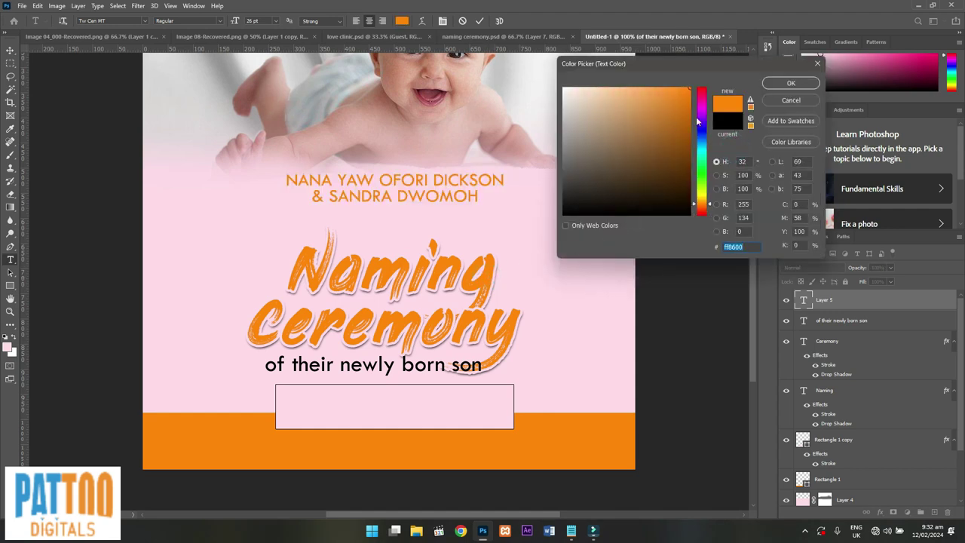
pyautogui.click(771, 82)
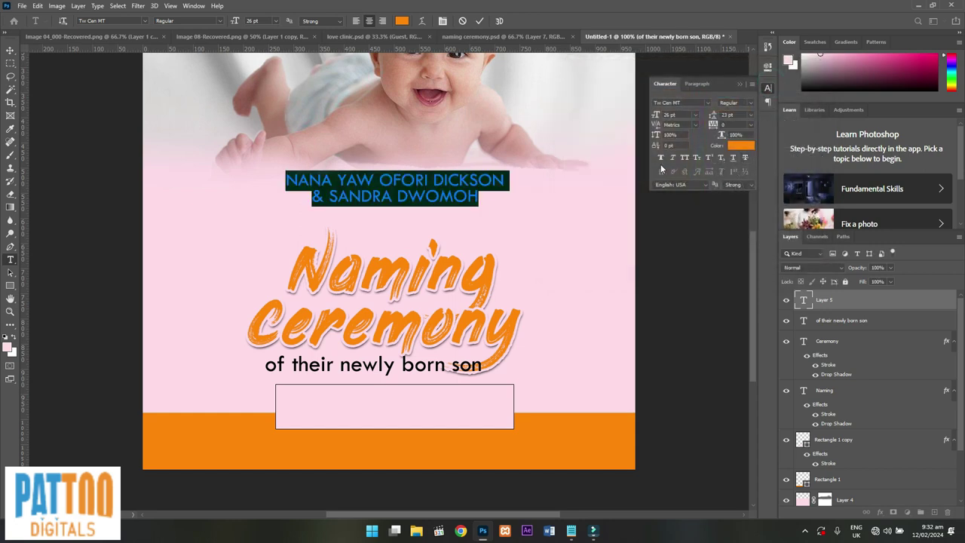
pyautogui.click(660, 156)
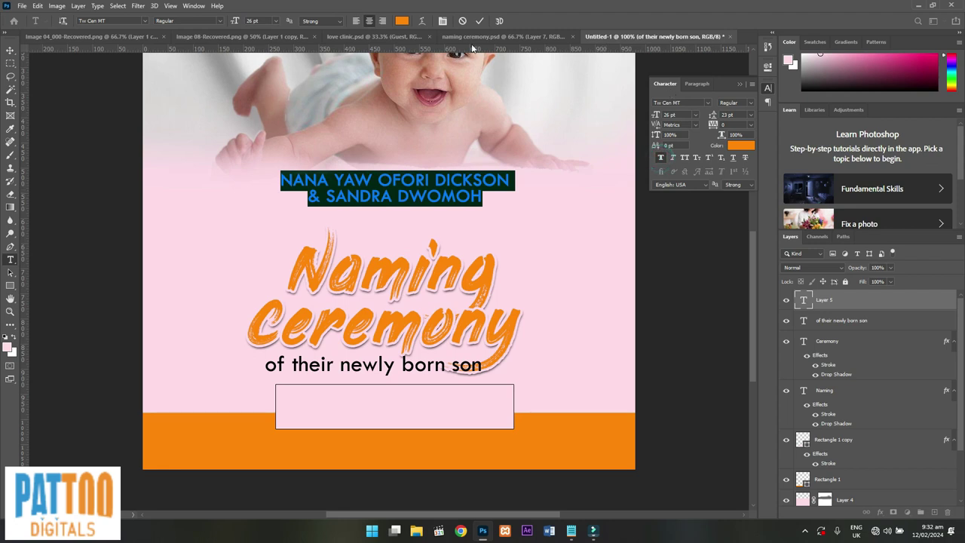
pyautogui.click(480, 21)
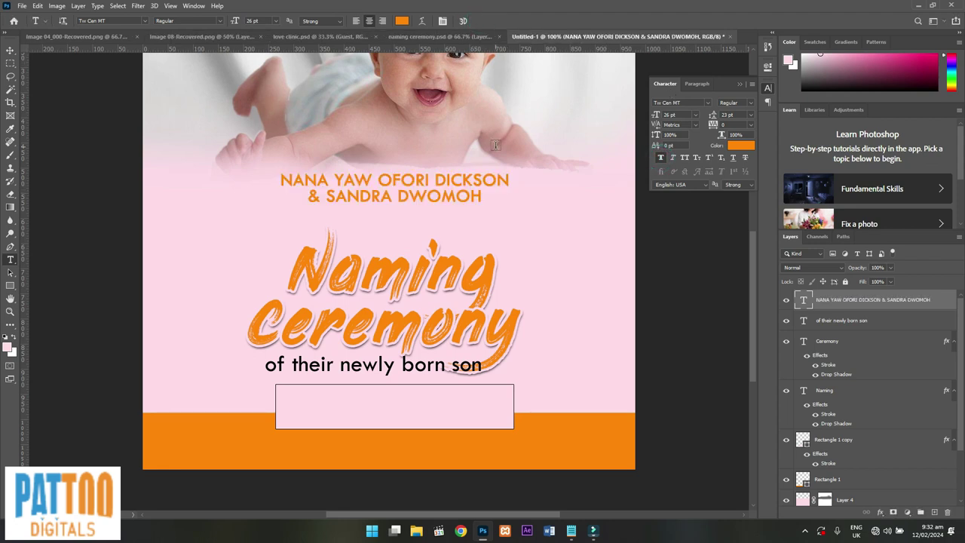
# - Reduce the parents' names to 25 pt and commit the text
pyautogui.click(422, 184)
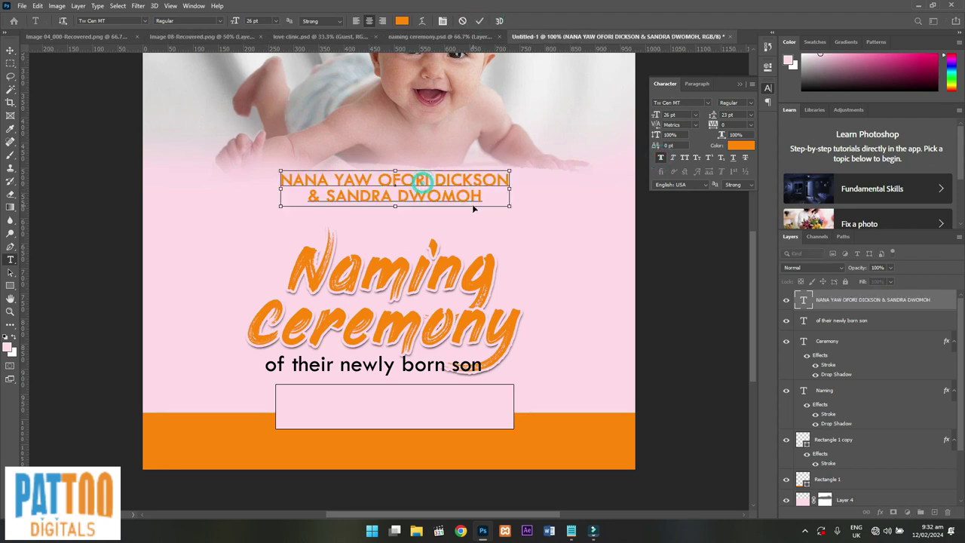
pyautogui.hotkey('ctrl', 'a')
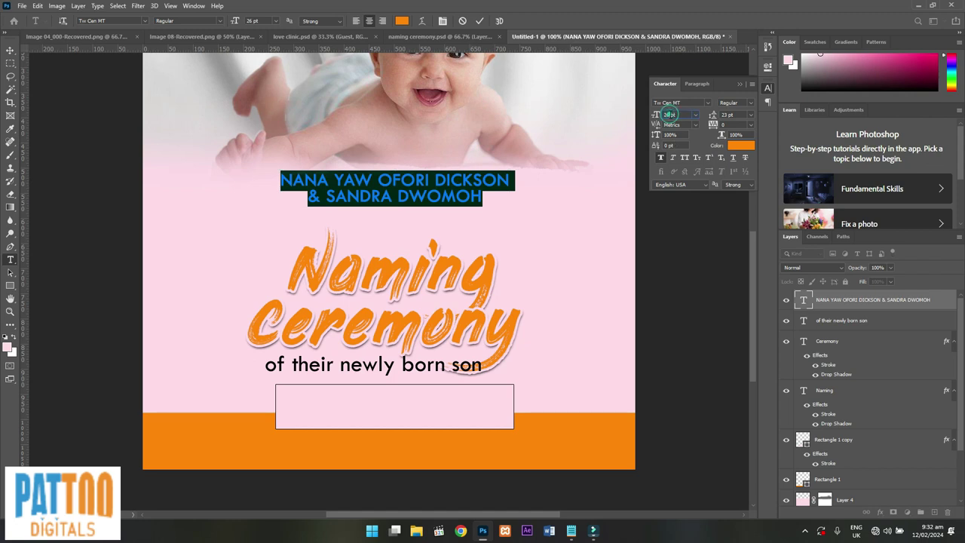
pyautogui.press('Down')
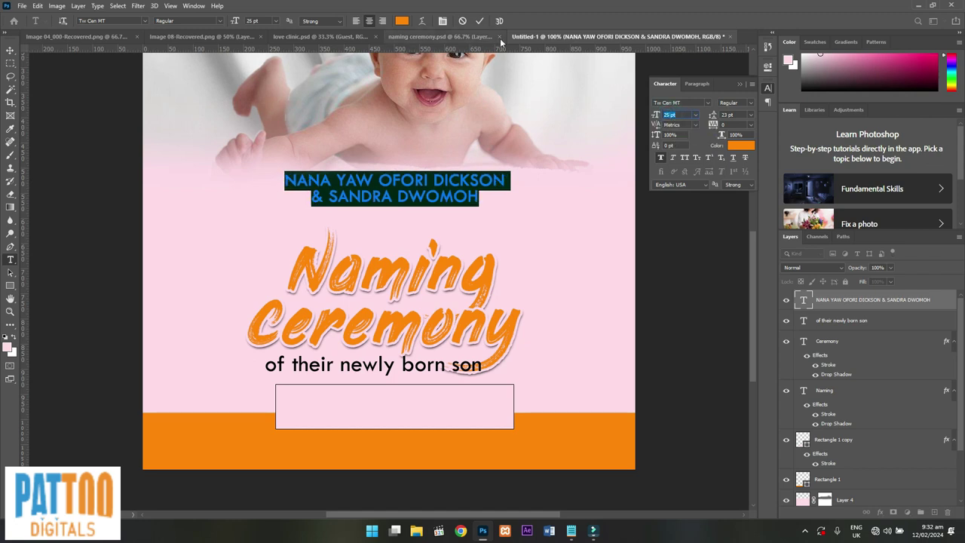
pyautogui.click(479, 20)
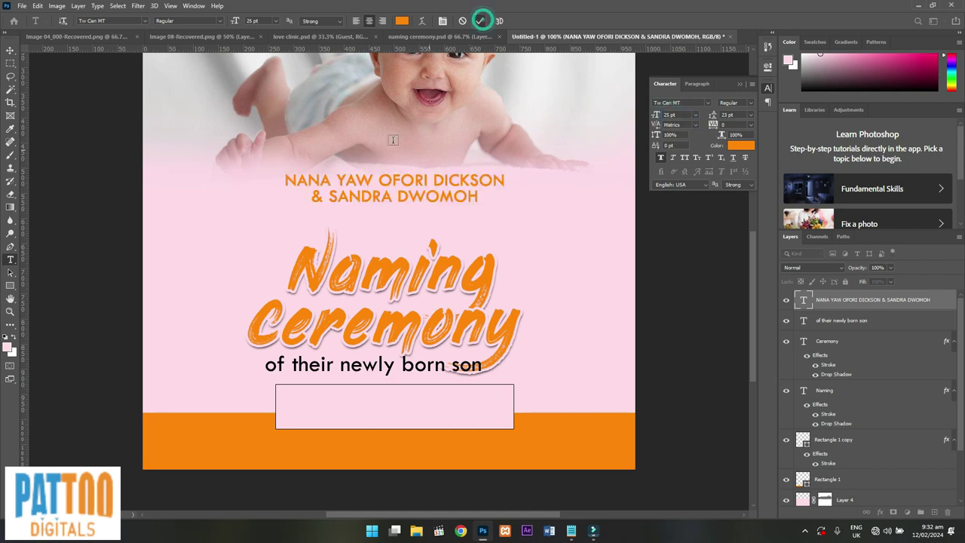
pyautogui.click(10, 51)
# - Place the white speech bubble just under the names and scale it to about 90%
pyautogui.press('Up')
pyautogui.press('Up')
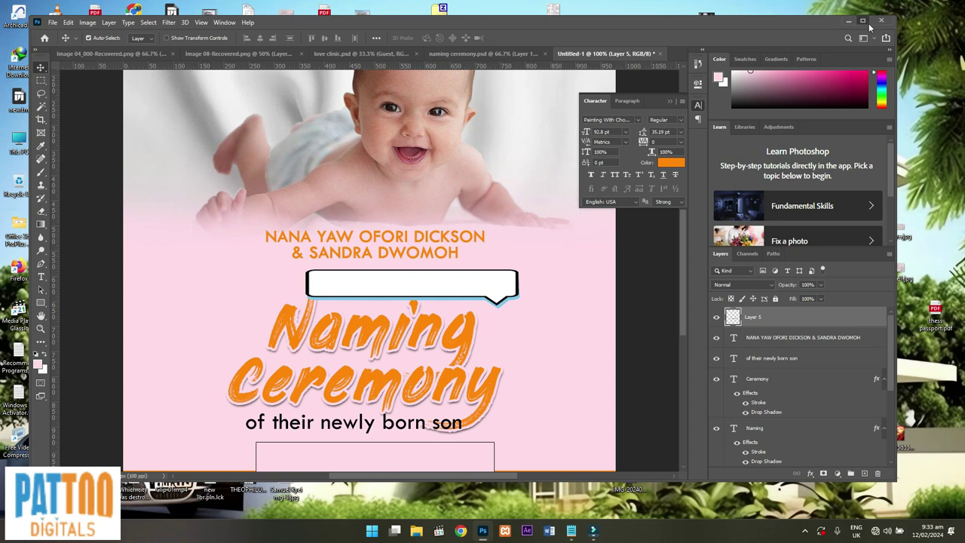
pyautogui.click(867, 23)
pyautogui.moveTo(459, 274); pyautogui.dragTo(420, 267)
pyautogui.click(423, 270)
pyautogui.hotkey('ctrl', 't')
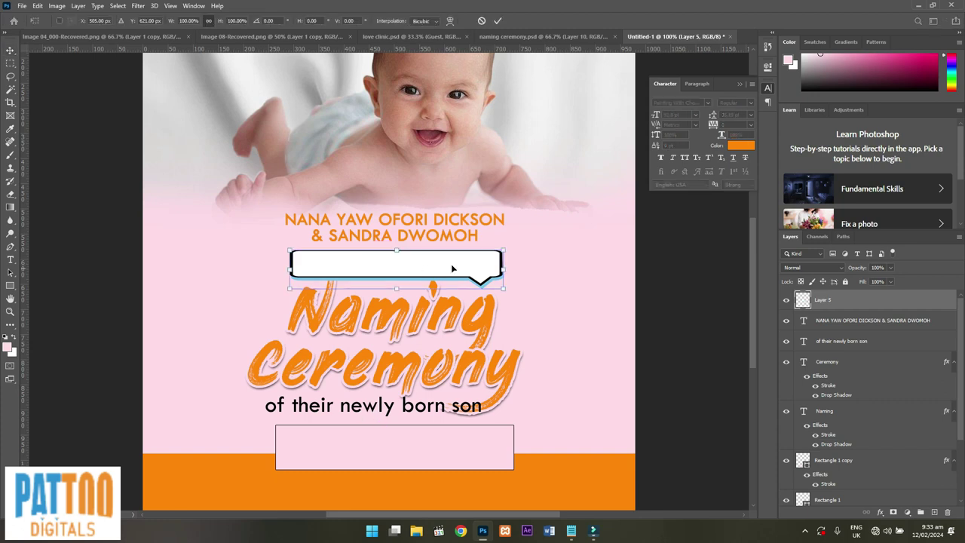
pyautogui.moveTo(502, 249)
pyautogui.mouseDown()
pyautogui.moveTo(480, 256)
pyautogui.moveTo(490, 260)
pyautogui.mouseUp()
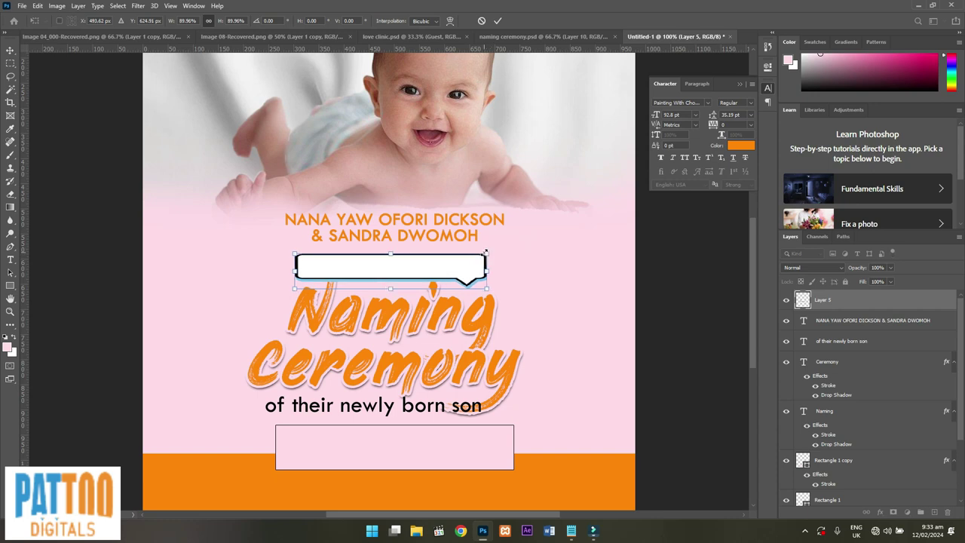
pyautogui.press('Up')
pyautogui.press('Up')
pyautogui.press('Up')
pyautogui.press('Up')
pyautogui.press('Up')
pyautogui.press('Up')
# - Add the line 'would like to invite you to the' and drag it onto the speech bubble
pyautogui.press('Return')
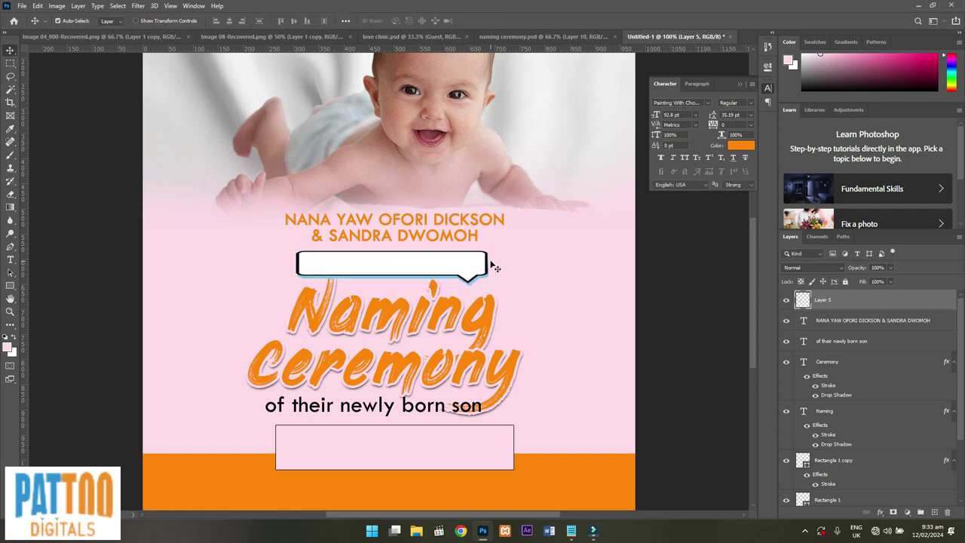
pyautogui.click(457, 223)
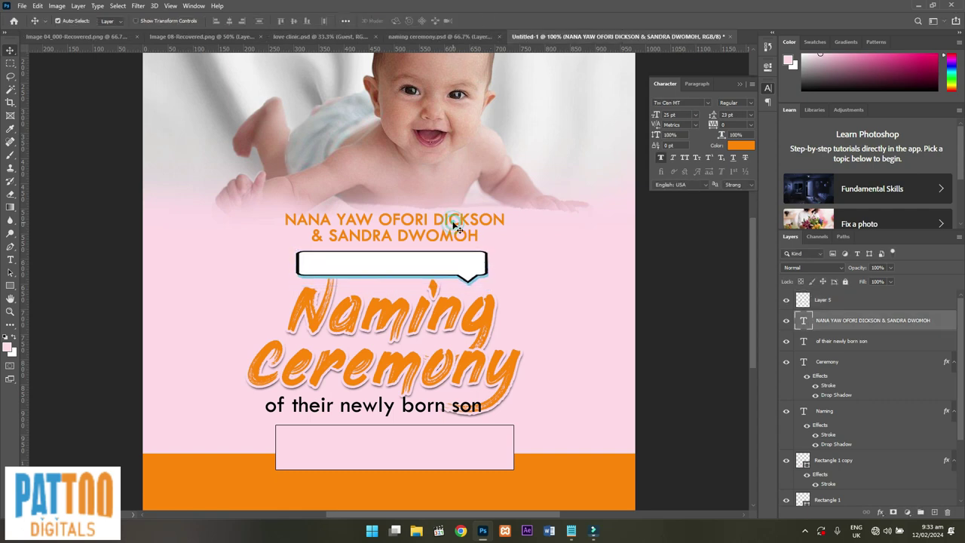
pyautogui.press('t')
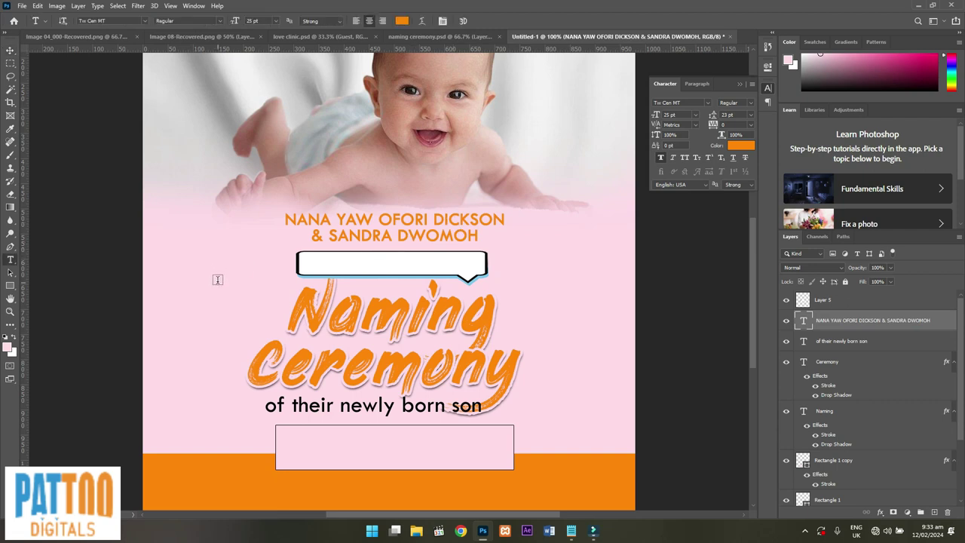
pyautogui.click(186, 262)
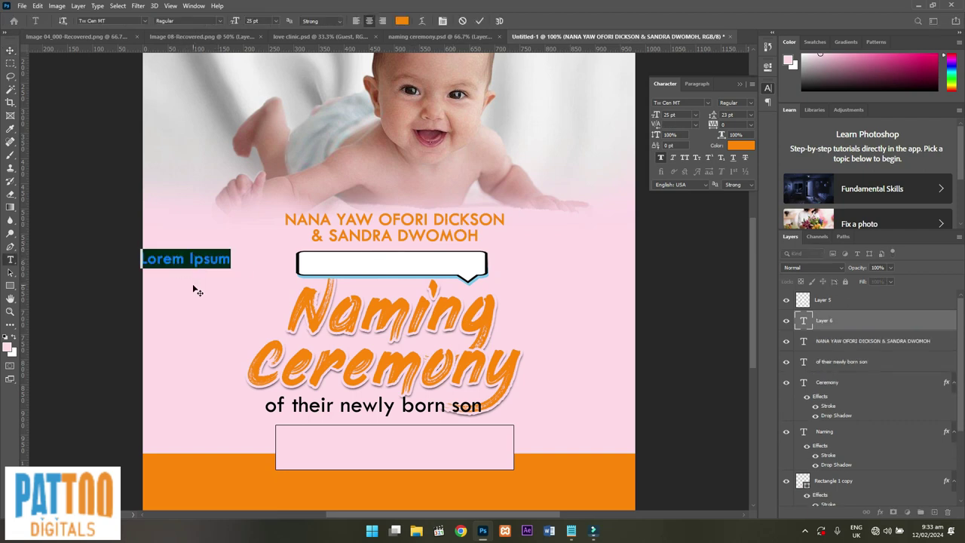
pyautogui.write('would ')
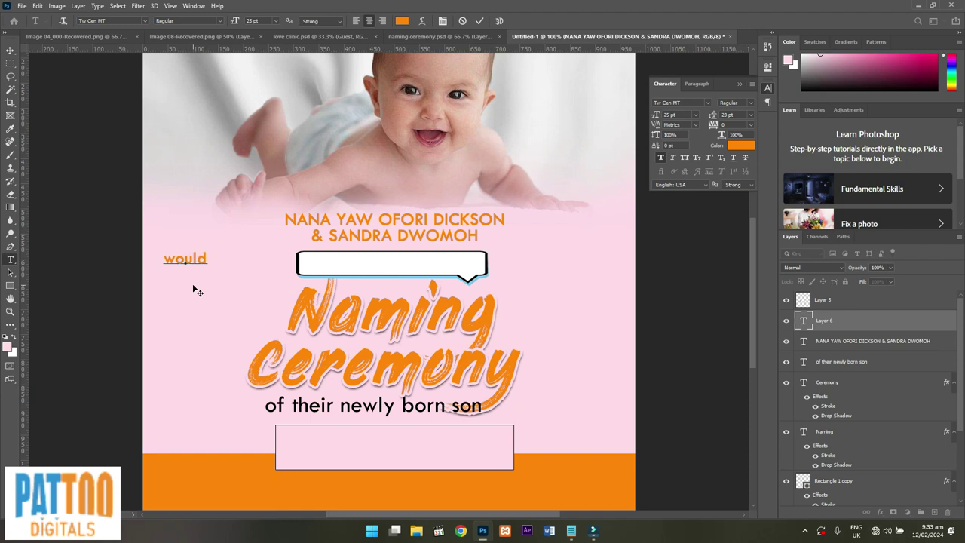
pyautogui.write('like to  invite')
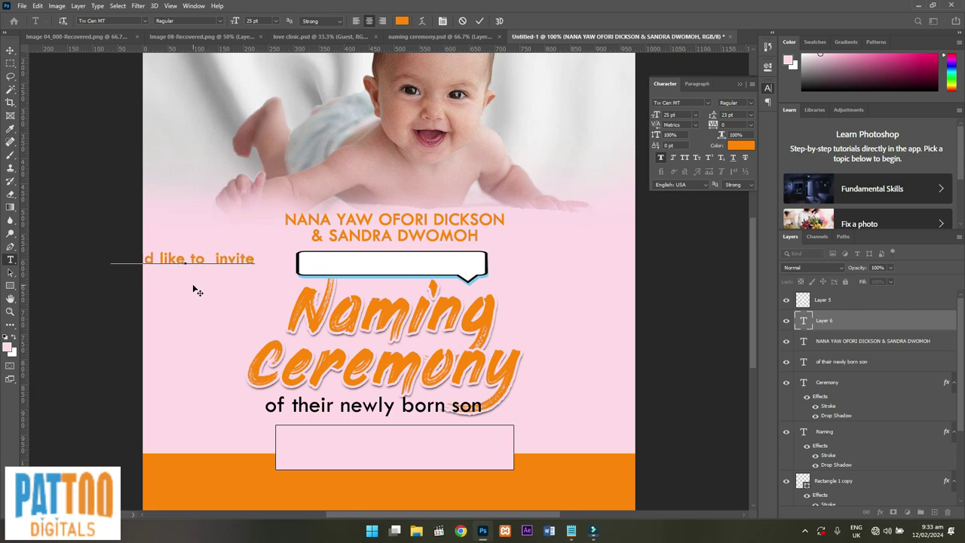
pyautogui.write(' you')
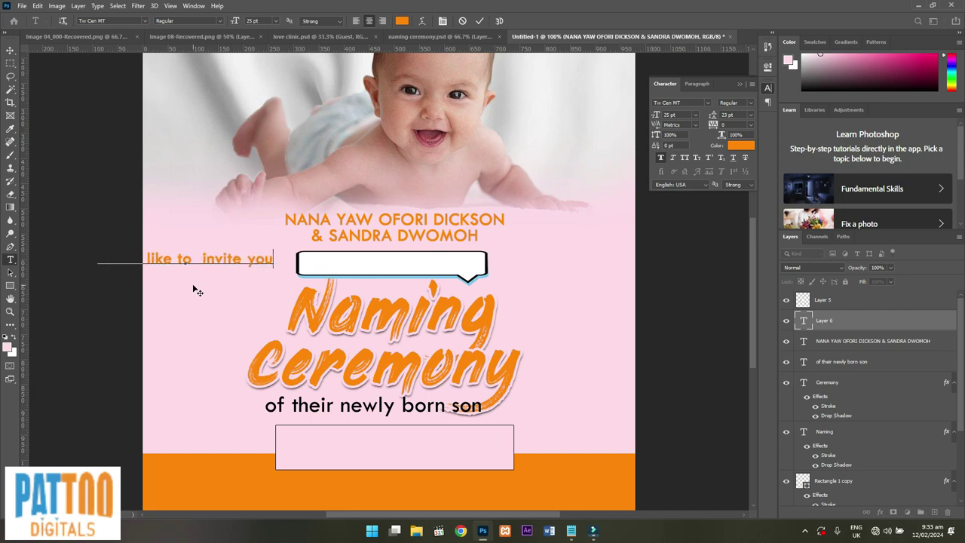
pyautogui.write(' to')
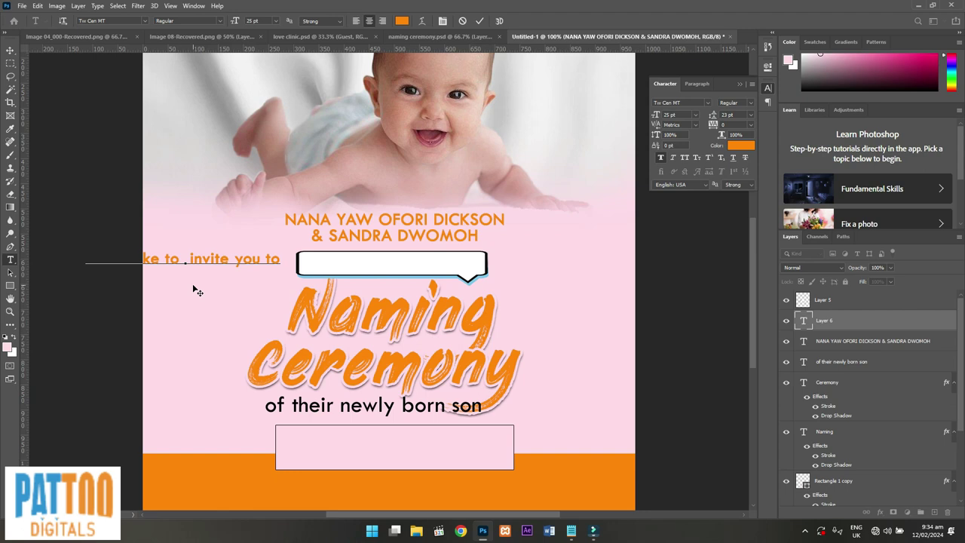
pyautogui.write('the')
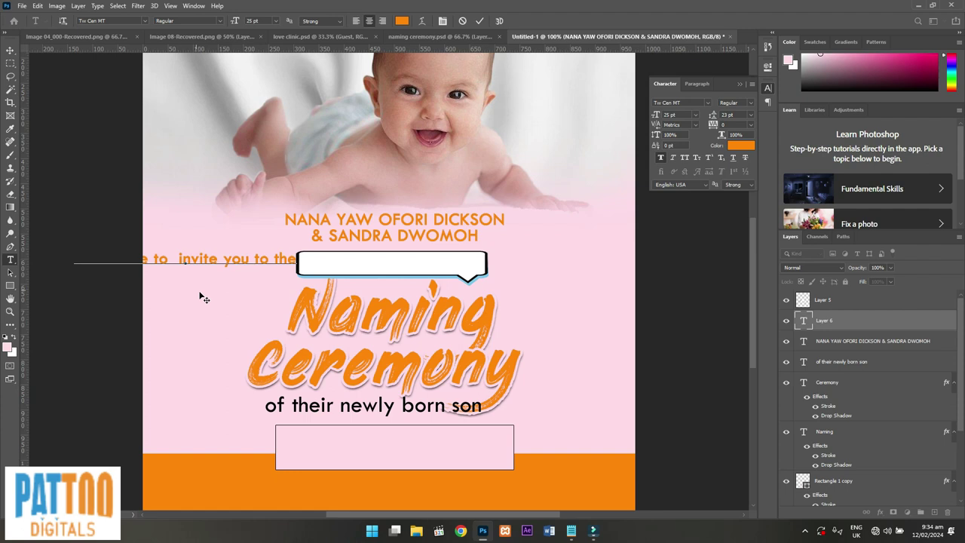
pyautogui.moveTo(255, 305); pyautogui.dragTo(452, 311)
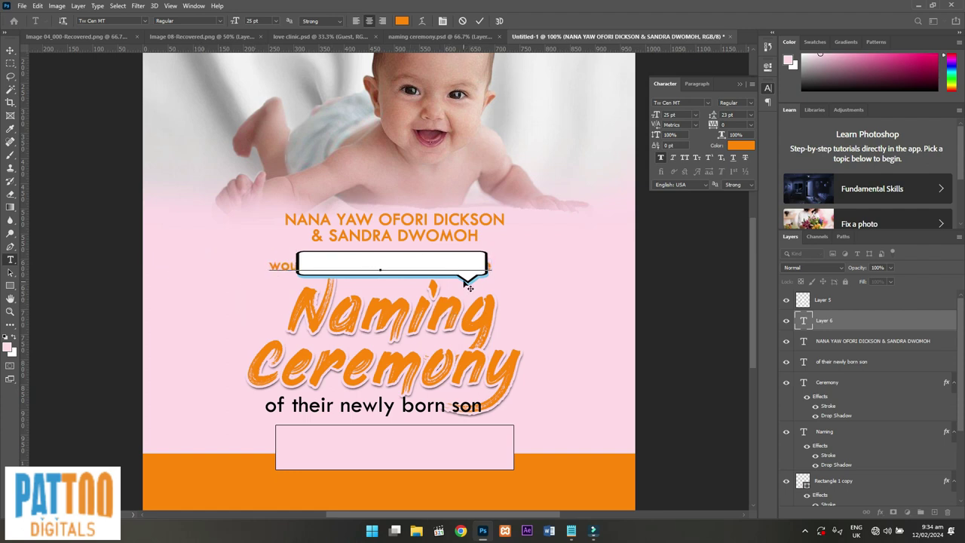
# - Bring the invitation line above the bubble layer and colour it black
pyautogui.click(478, 21)
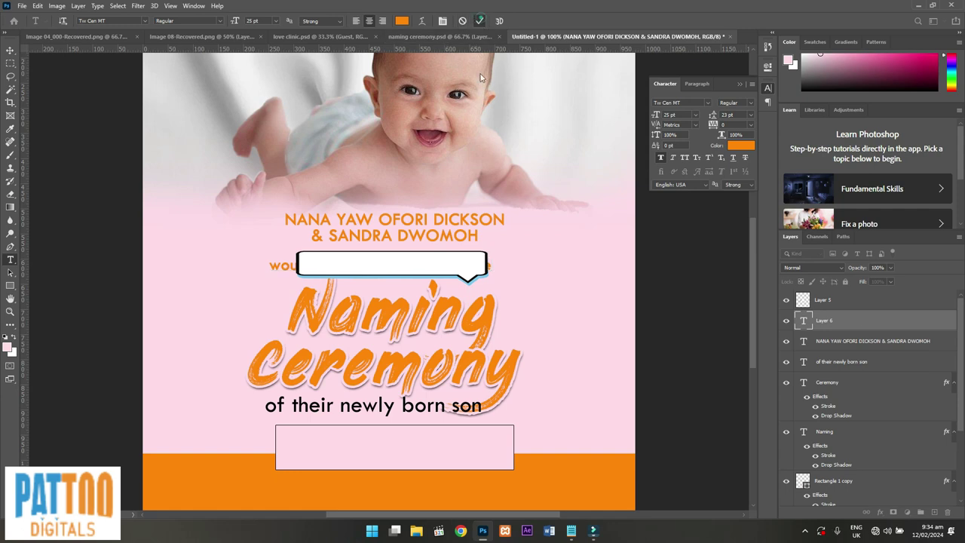
pyautogui.hotkey('ctrl', ']')
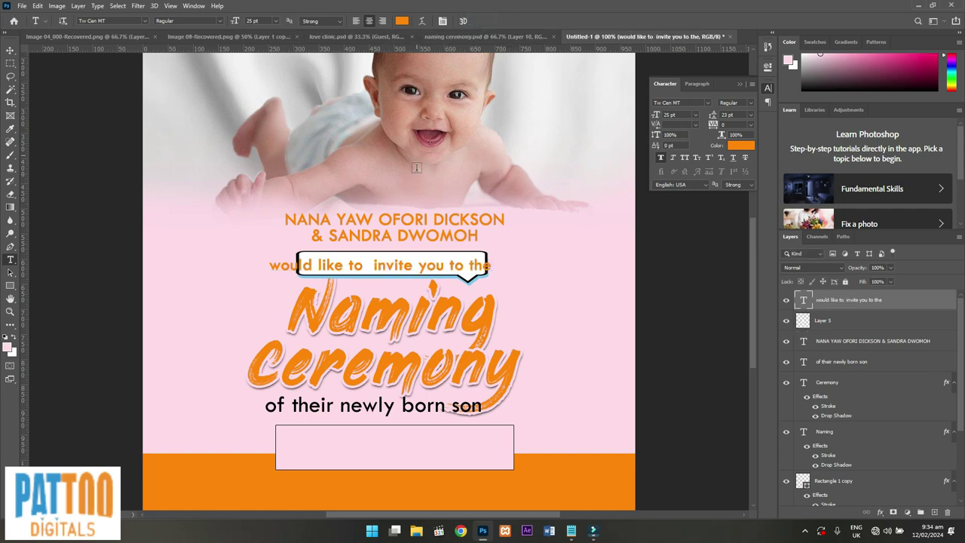
pyautogui.click(408, 264)
pyautogui.hotkey('ctrl', 'a')
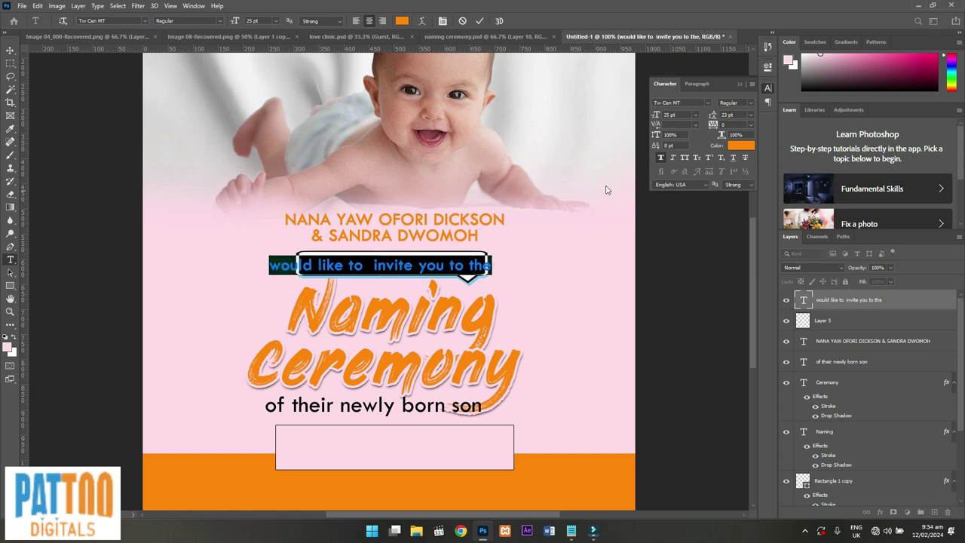
pyautogui.click(735, 146)
pyautogui.click(612, 191)
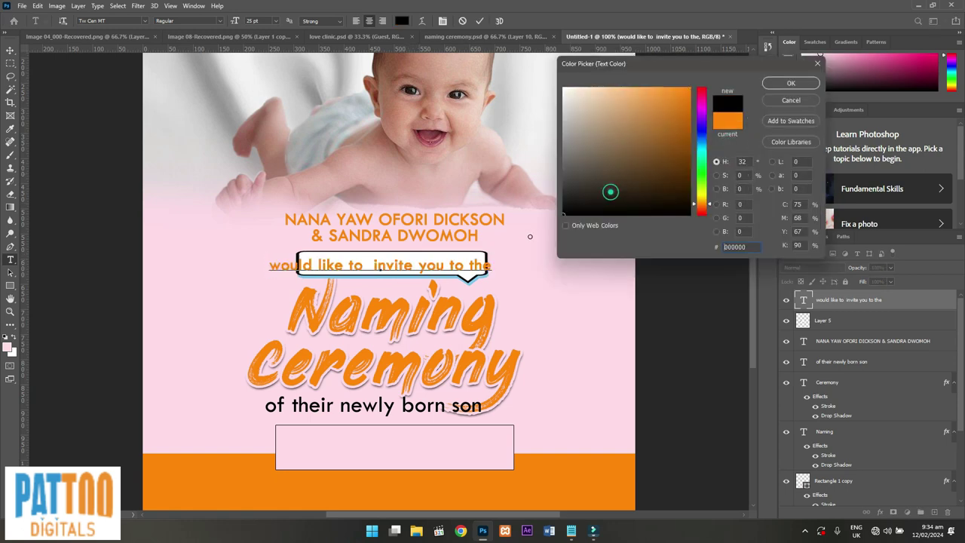
pyautogui.click(789, 85)
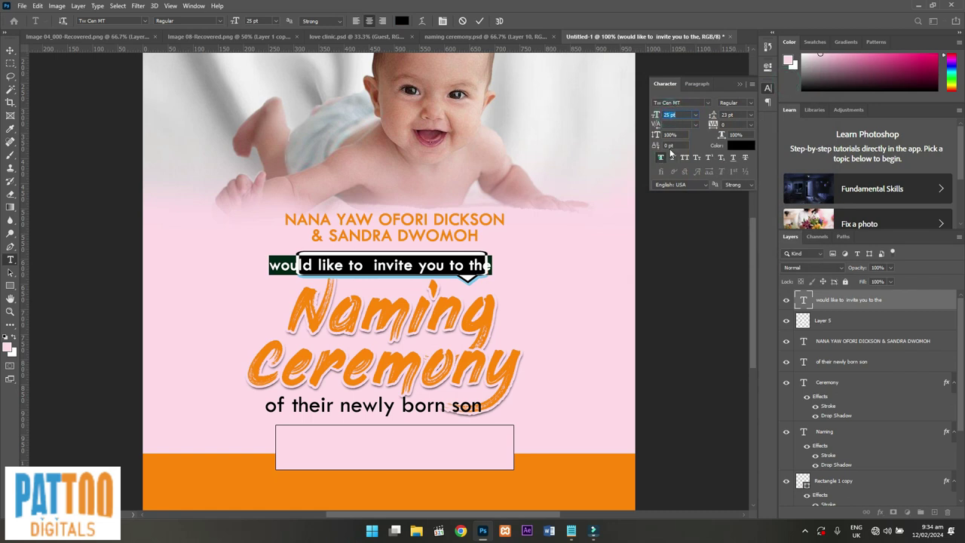
# - Set the invitation line to 22 pt, shift it slightly right, and zoom out
pyautogui.press('Return')
pyautogui.press('Down')
pyautogui.press('Down')
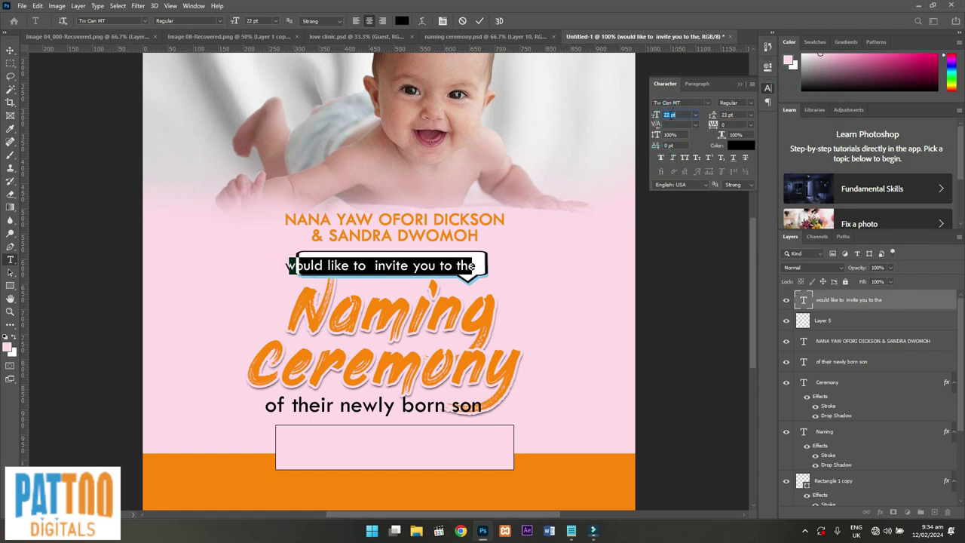
pyautogui.press('Down')
pyautogui.hotkey('ctrl', 'Return')
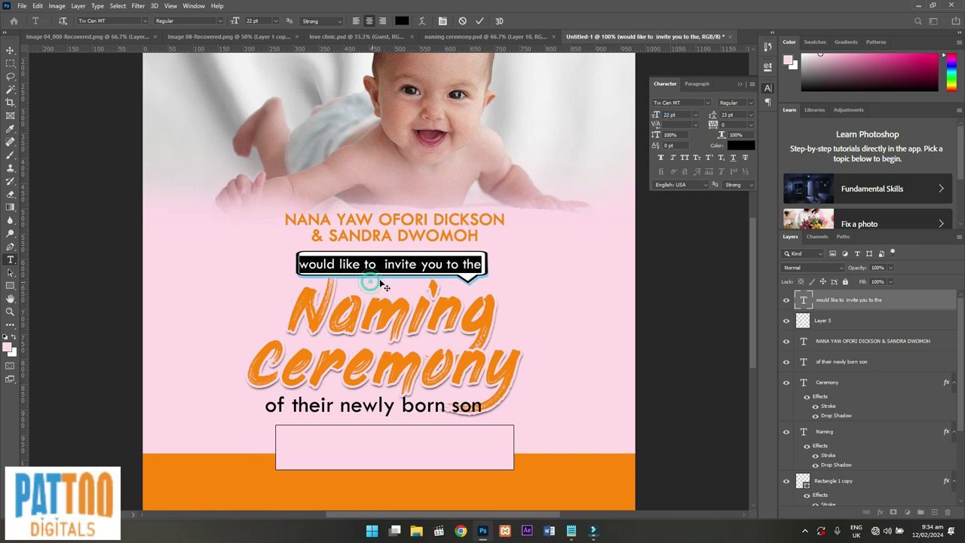
pyautogui.click(479, 20)
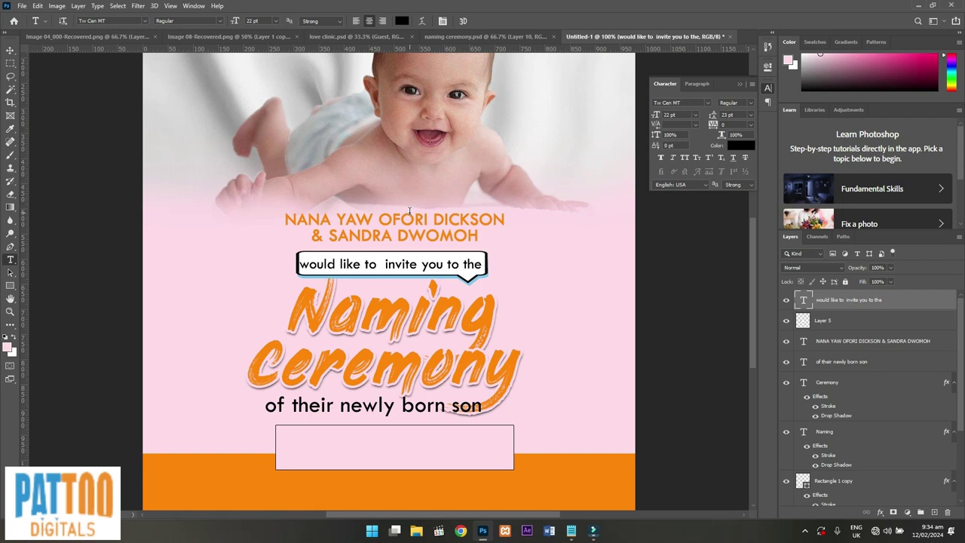
pyautogui.hotkey('ctrl', 't')
pyautogui.press('Right')
pyautogui.press('Right')
pyautogui.press('Right')
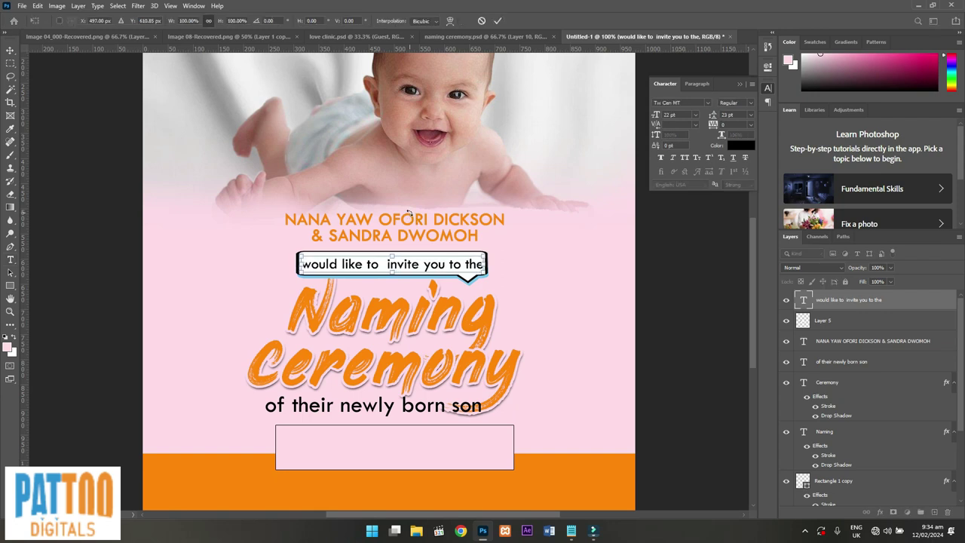
pyautogui.press('Return')
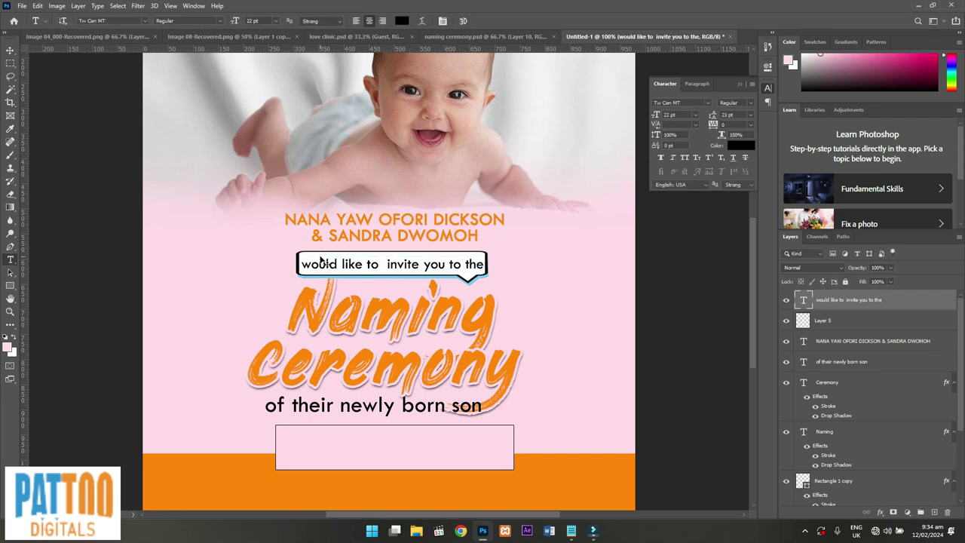
pyautogui.hotkey('ctrl', '-')
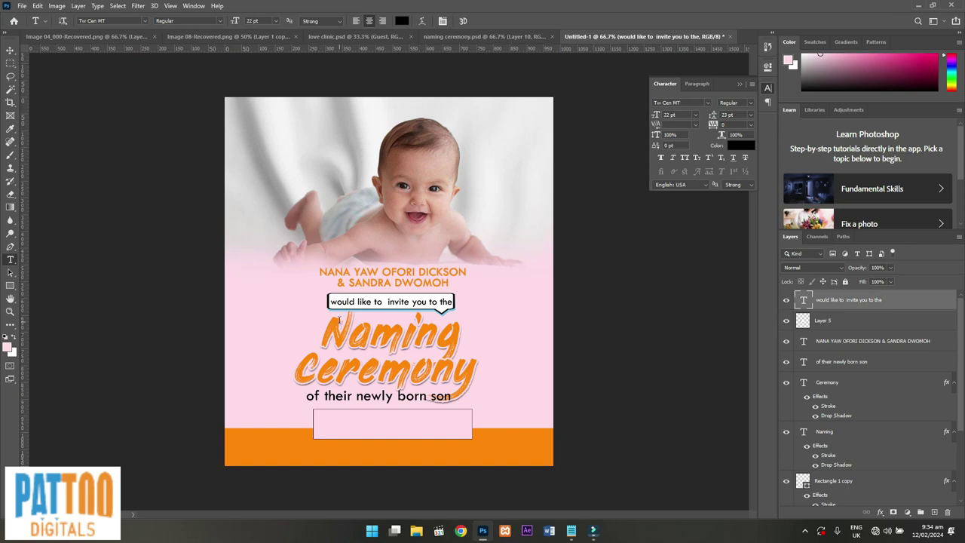
# - Type an 'RSVP:' line with two contact phone numbers on the orange band
pyautogui.click(280, 455)
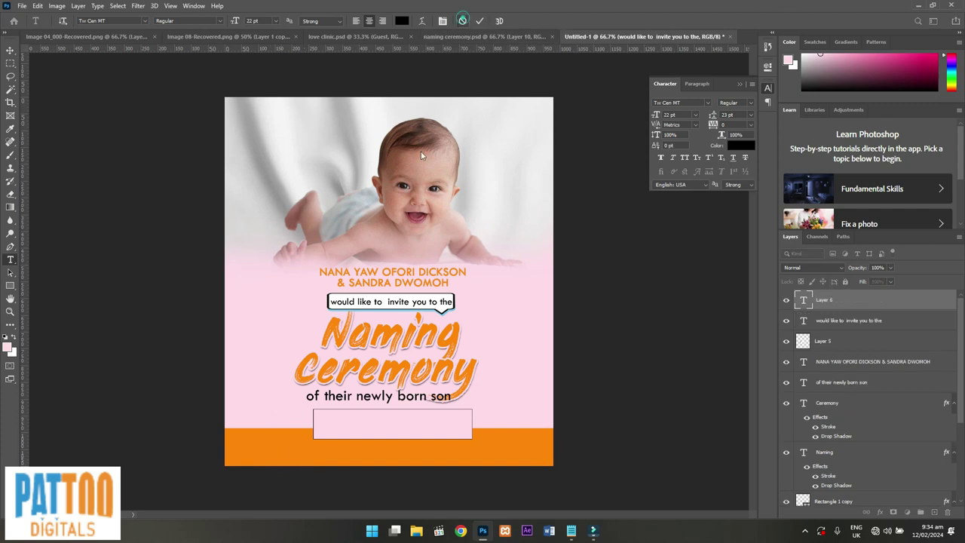
pyautogui.click(464, 21)
pyautogui.click(294, 457)
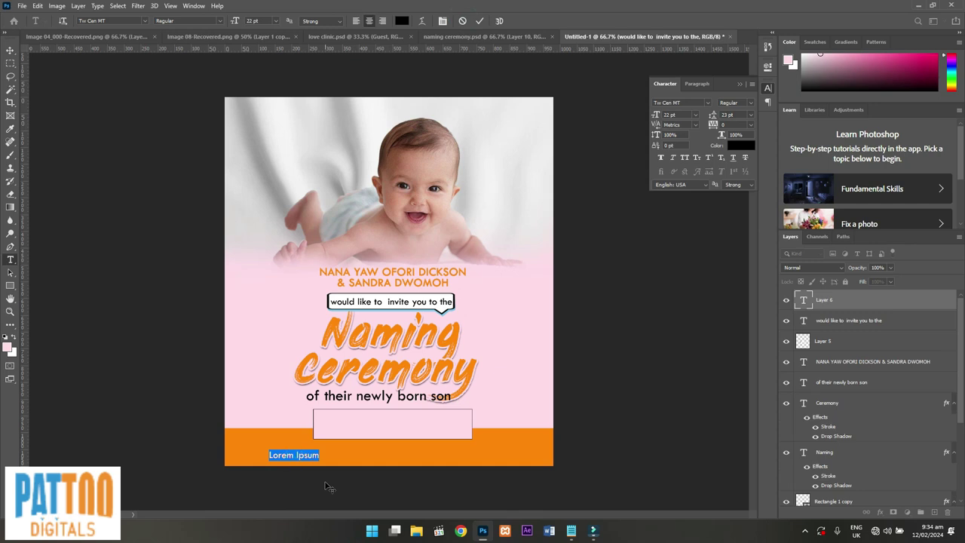
pyautogui.write('RSVP')
pyautogui.write(':')
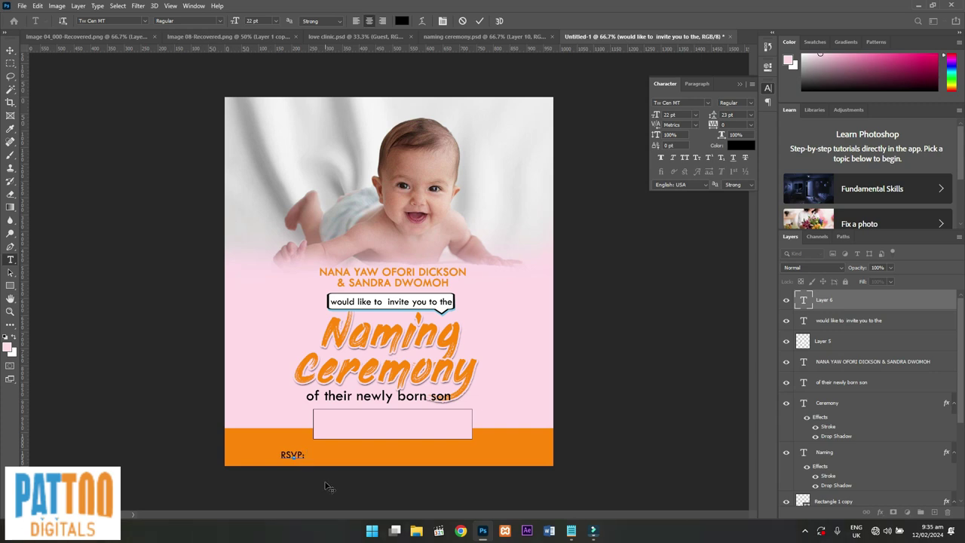
pyautogui.write('0244')
pyautogui.write('4')
pyautogui.write('444')
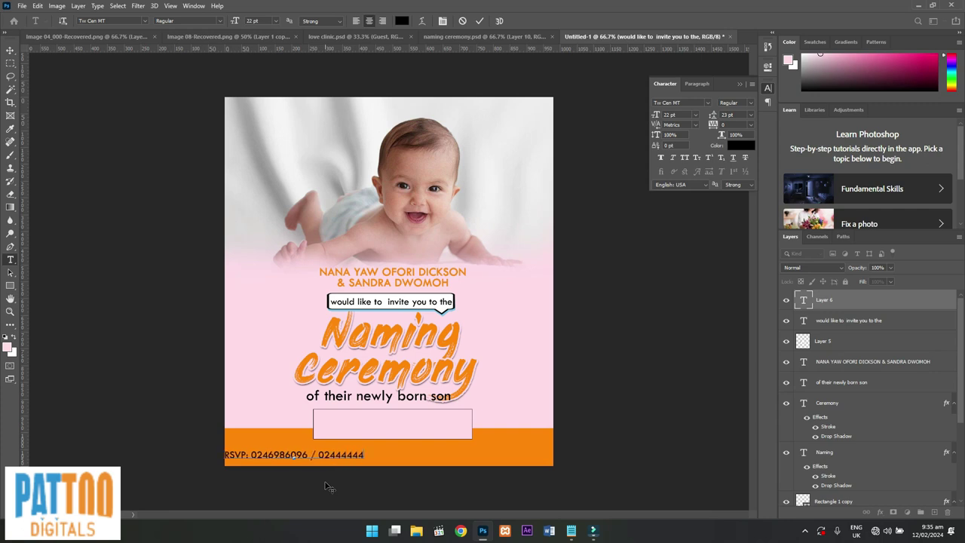
pyautogui.press('BackSpace')
pyautogui.press('BackSpace')
pyautogui.press('BackSpace')
pyautogui.press('BackSpace')
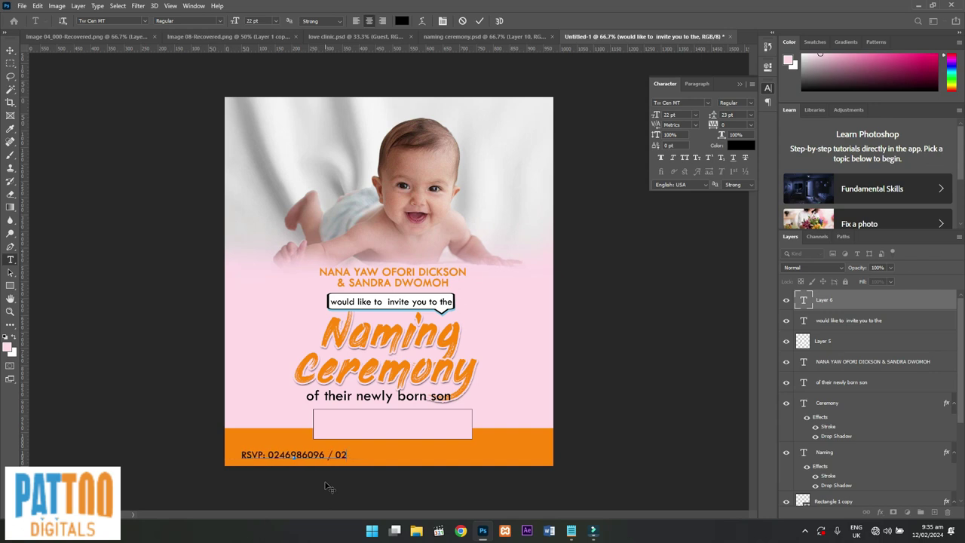
pyautogui.write('000000')
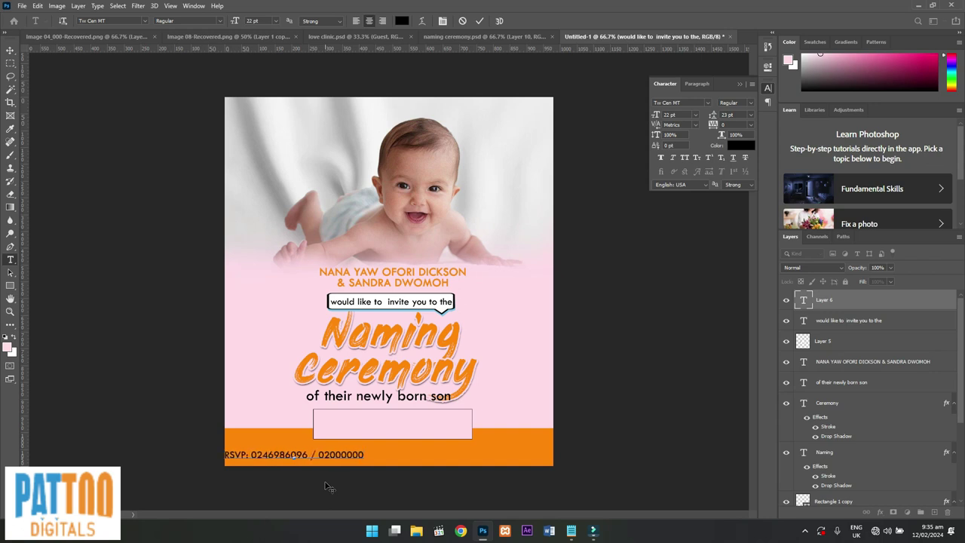
pyautogui.write('00')
# - Make the RSVP line's text white
pyautogui.click(337, 484)
pyautogui.click(425, 484)
pyautogui.hotkey('ctrl', 'a')
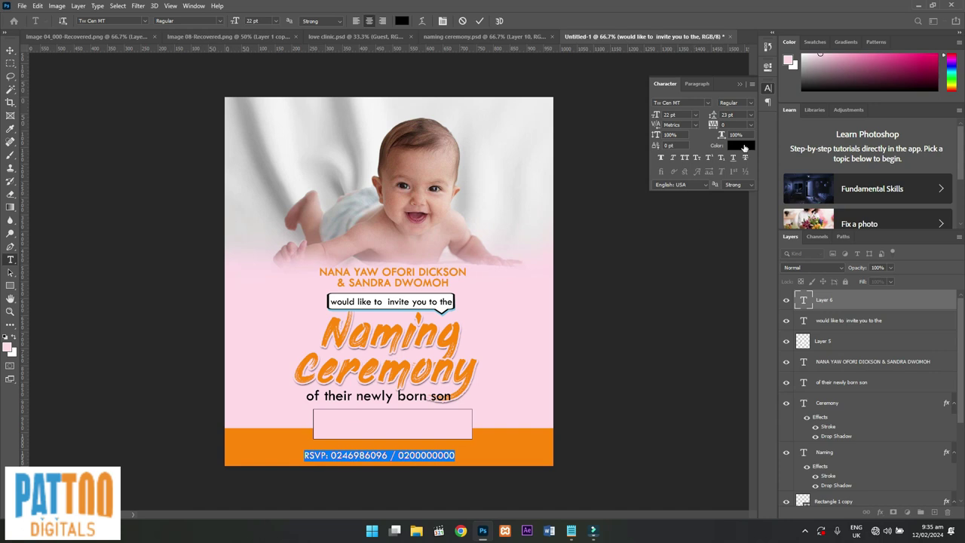
pyautogui.click(739, 146)
pyautogui.click(537, 367)
pyautogui.click(565, 88)
pyautogui.click(791, 83)
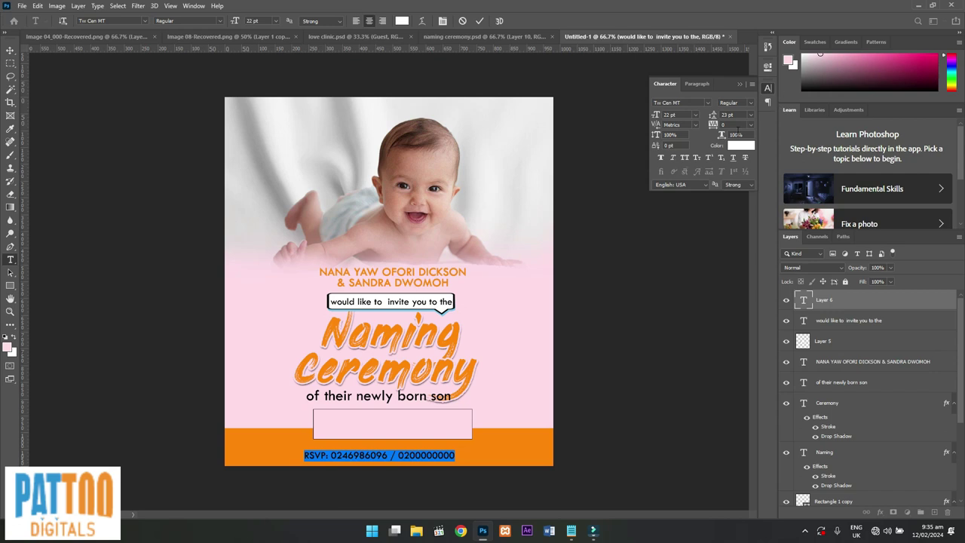
# - Set the RSVP line to 31 pt Regular and centre it in the orange band
pyautogui.click(750, 103)
pyautogui.click(748, 125)
pyautogui.scroll(-1, 678, 111)
pyautogui.scroll(2, 668, 115)
pyautogui.scroll(3, 668, 116)
pyautogui.scroll(3, 668, 114)
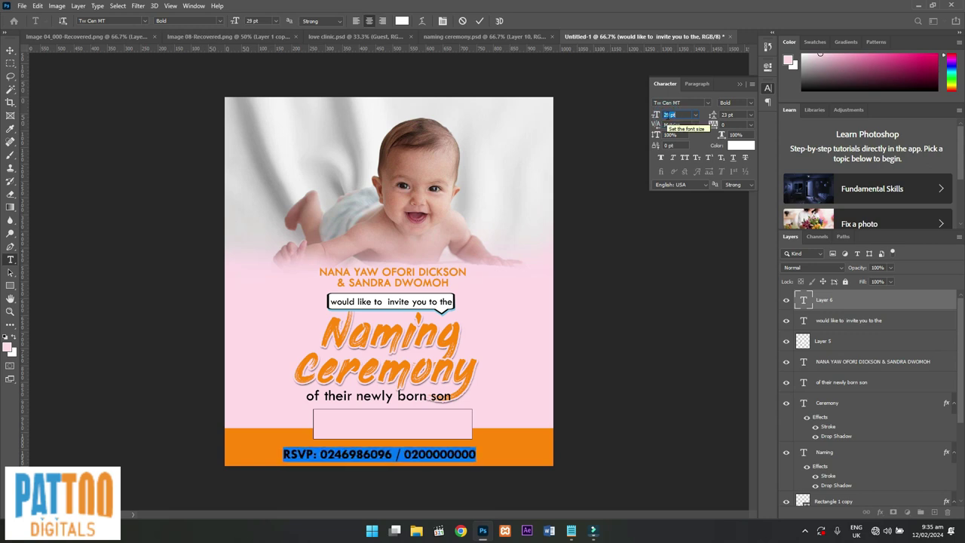
pyautogui.scroll(2, 668, 114)
pyautogui.click(750, 104)
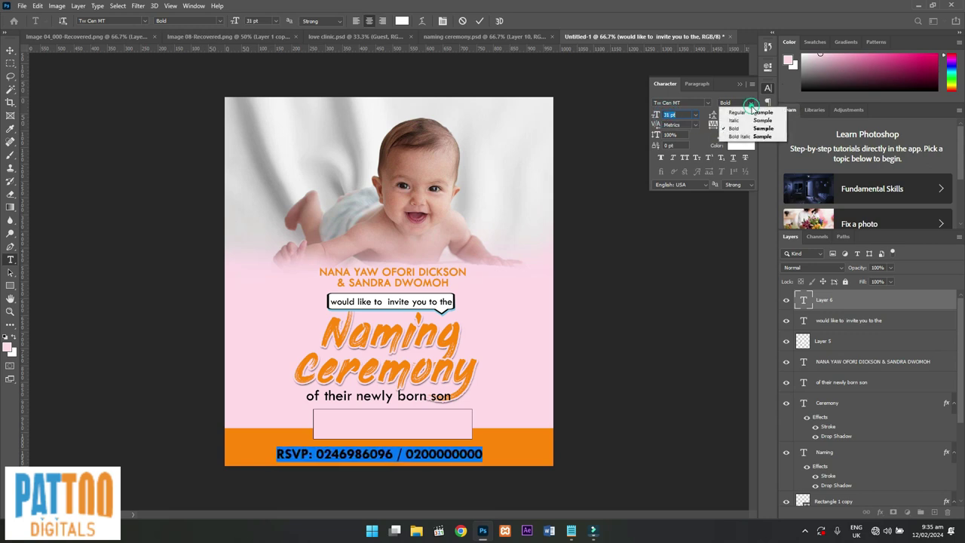
pyautogui.click(746, 112)
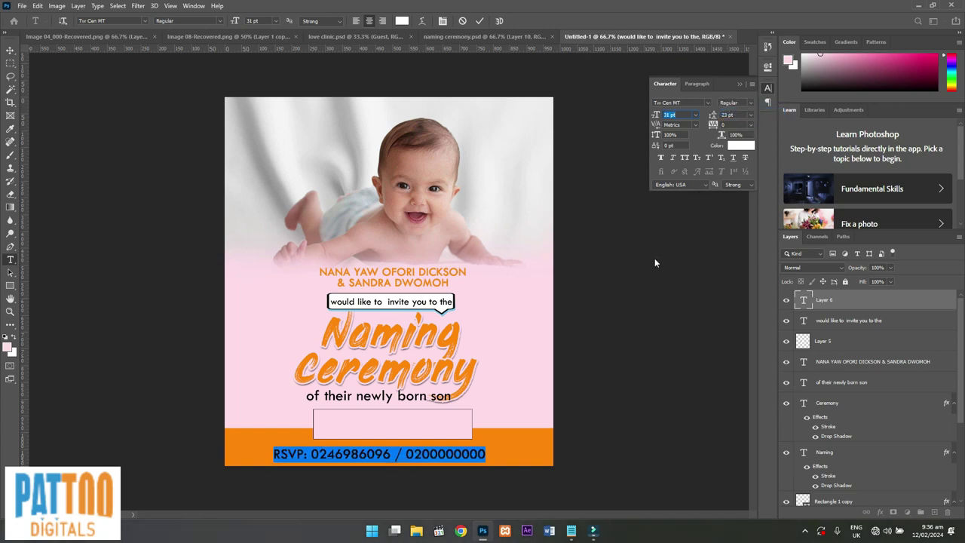
pyautogui.moveTo(526, 454); pyautogui.dragTo(535, 452)
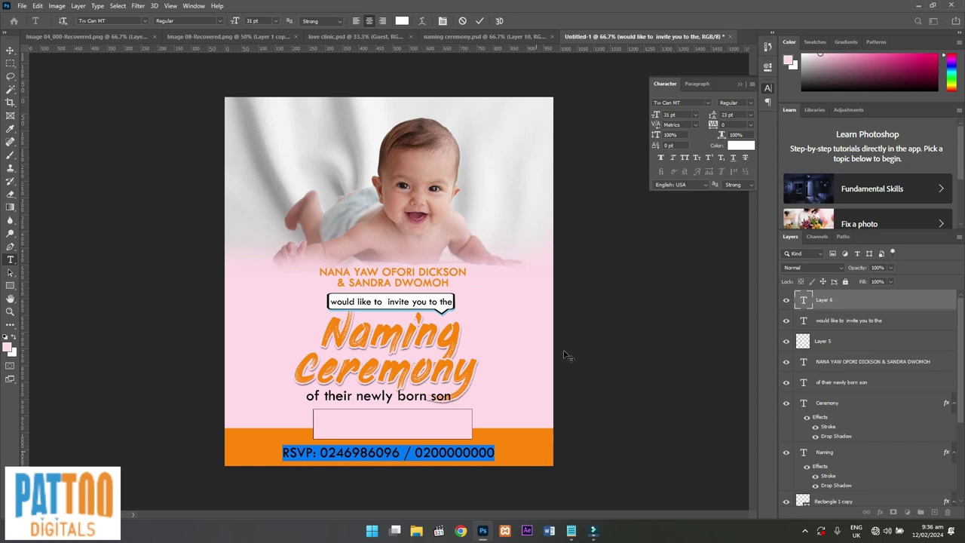
pyautogui.click(479, 20)
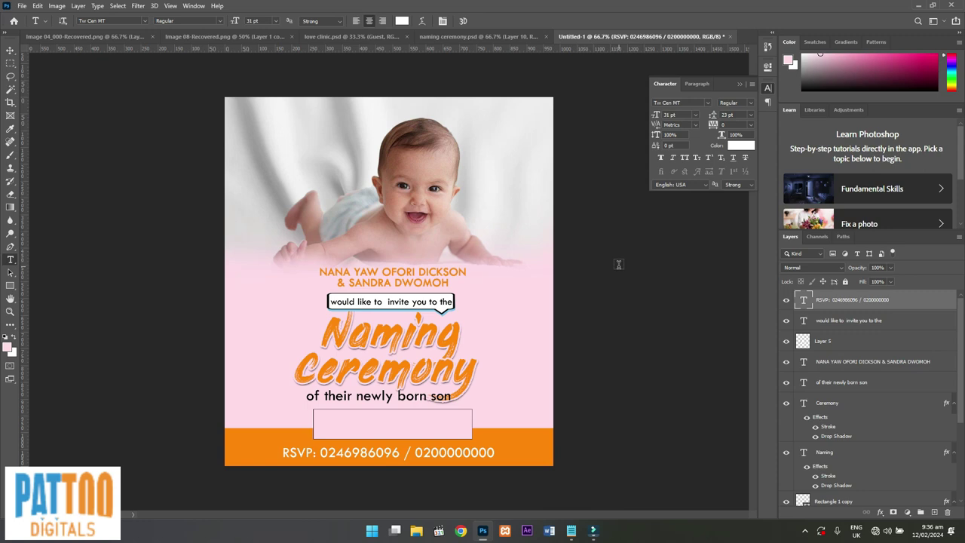
pyautogui.click(9, 50)
# - Paste the 30% opacity pink flower image above Layer 4, beside the venue box
pyautogui.click(525, 404)
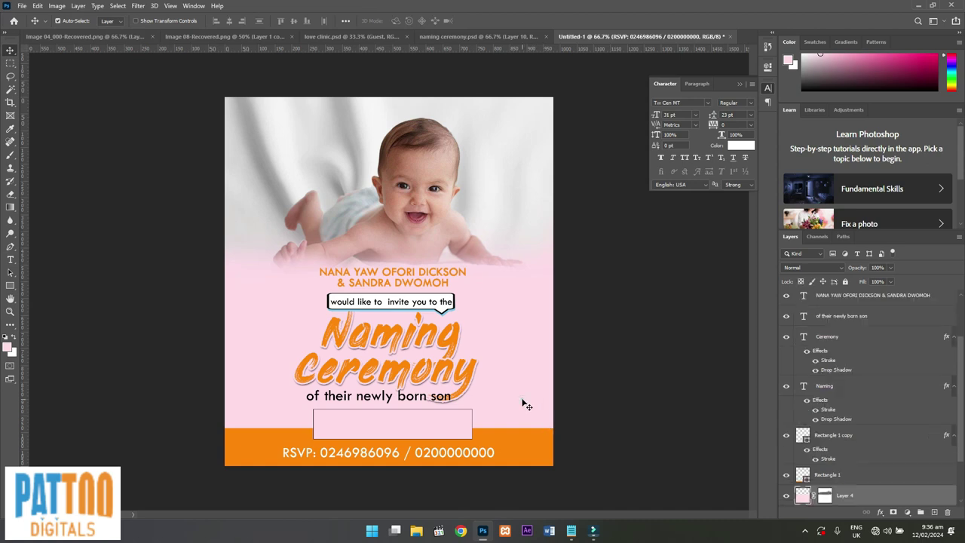
pyautogui.click(525, 405)
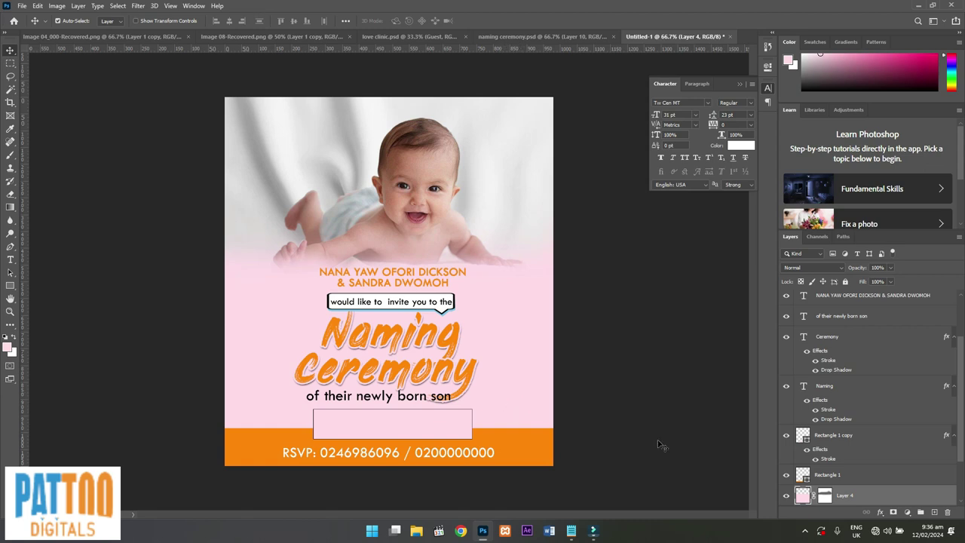
pyautogui.hotkey('ctrl', 'v')
pyautogui.click(501, 406)
pyautogui.moveTo(513, 410); pyautogui.dragTo(504, 406)
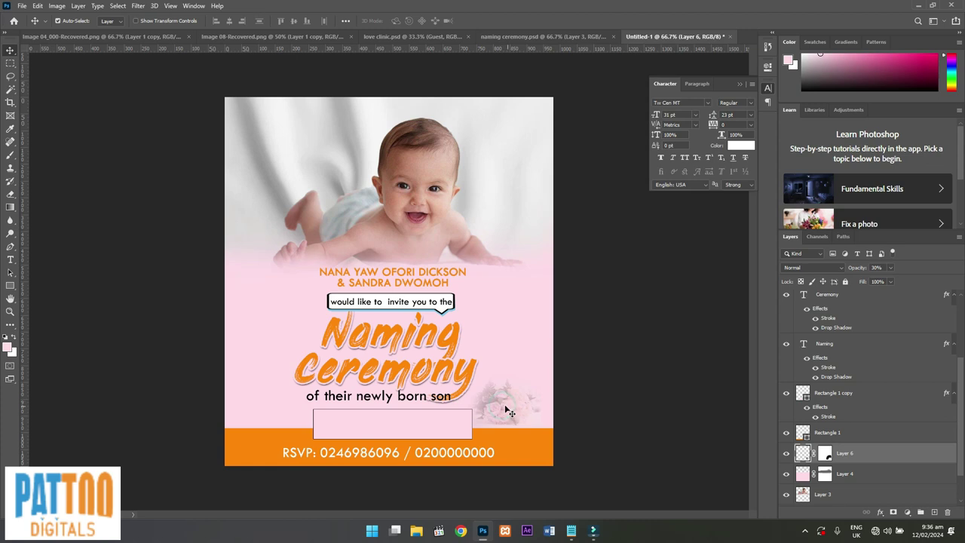
pyautogui.hotkey('ctrl', '+')
pyautogui.scroll(-2, 572, 422)
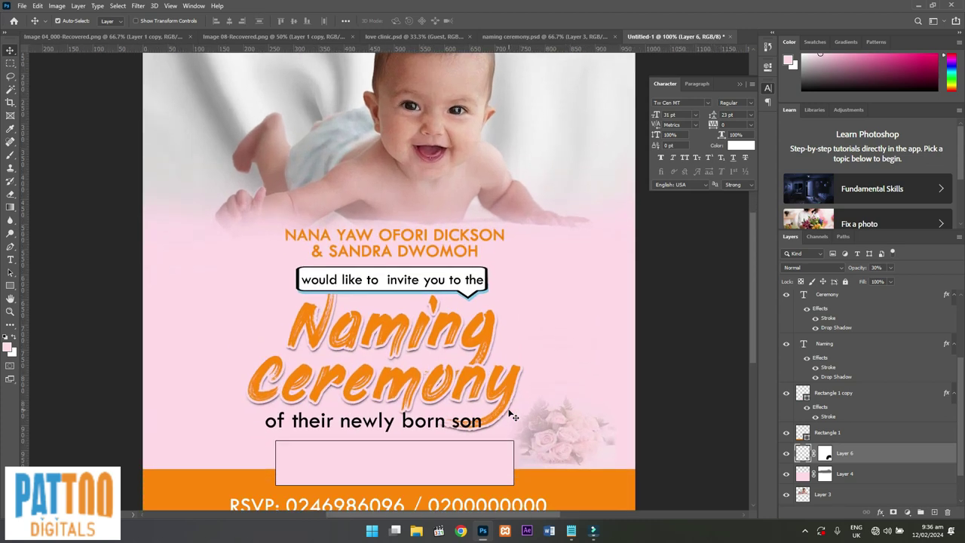
pyautogui.hotkey('ctrl', '-')
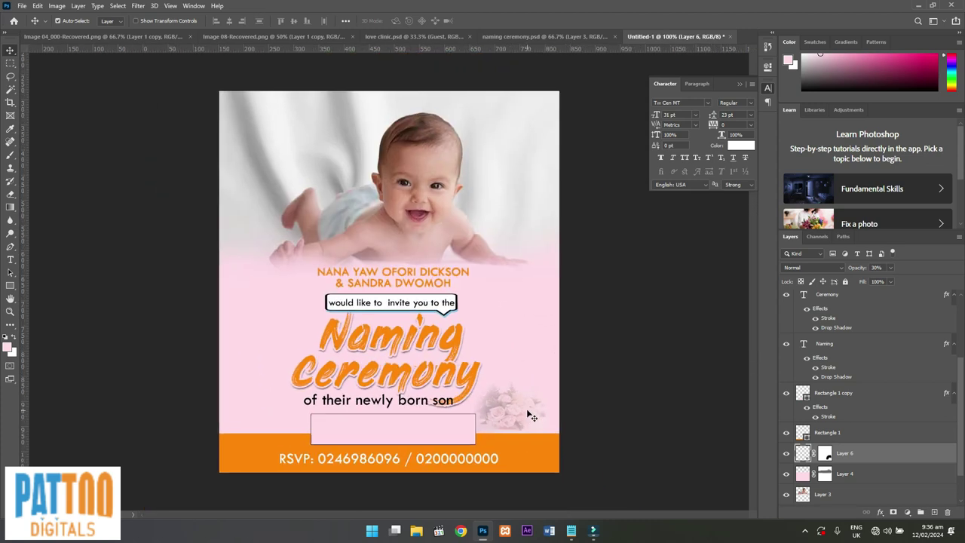
# - Shift the white venue box slightly to the left
pyautogui.click(405, 397)
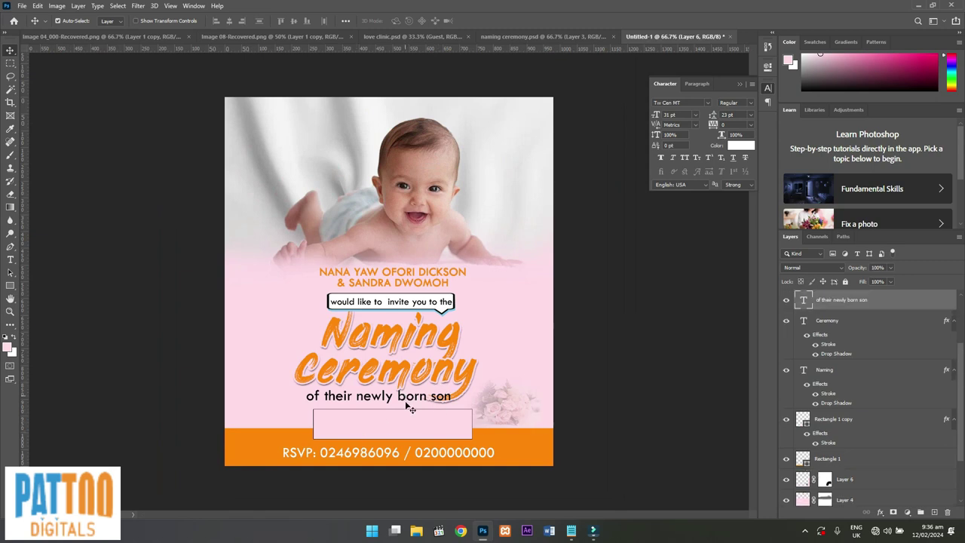
pyautogui.moveTo(405, 414); pyautogui.dragTo(402, 424)
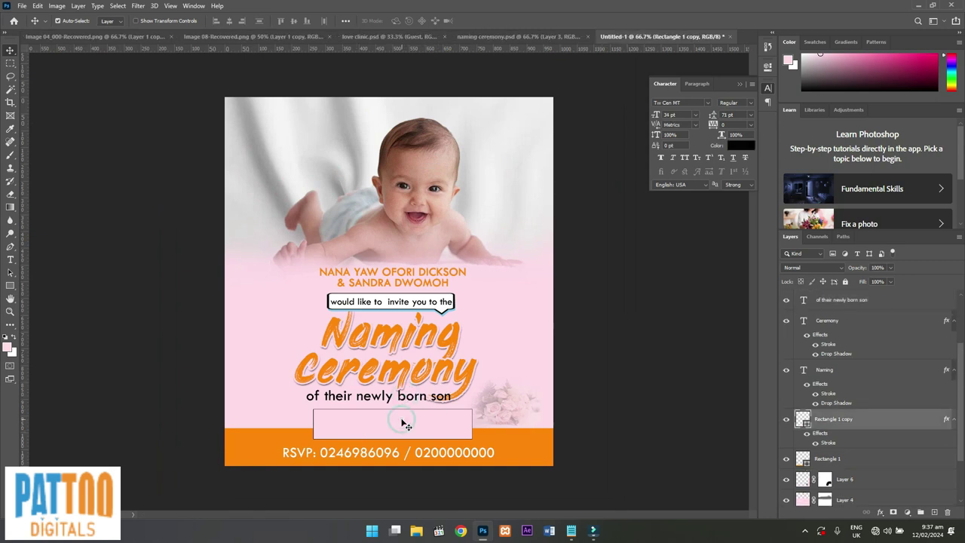
pyautogui.press('Left')
pyautogui.press('Left')
pyautogui.press('Left')
pyautogui.press('Left')
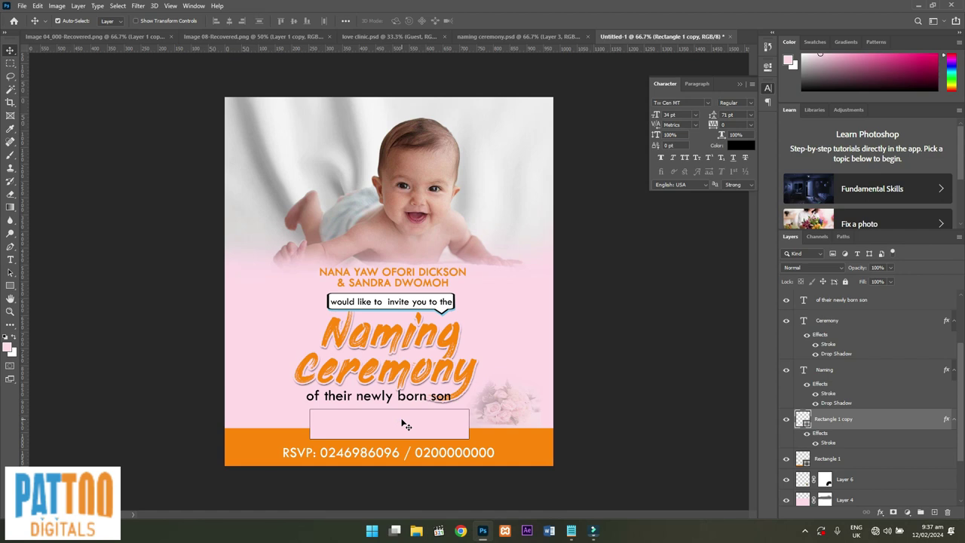
# - Duplicate the RSVP text layer, move the copy into the white box, and clear its text
pyautogui.press('t')
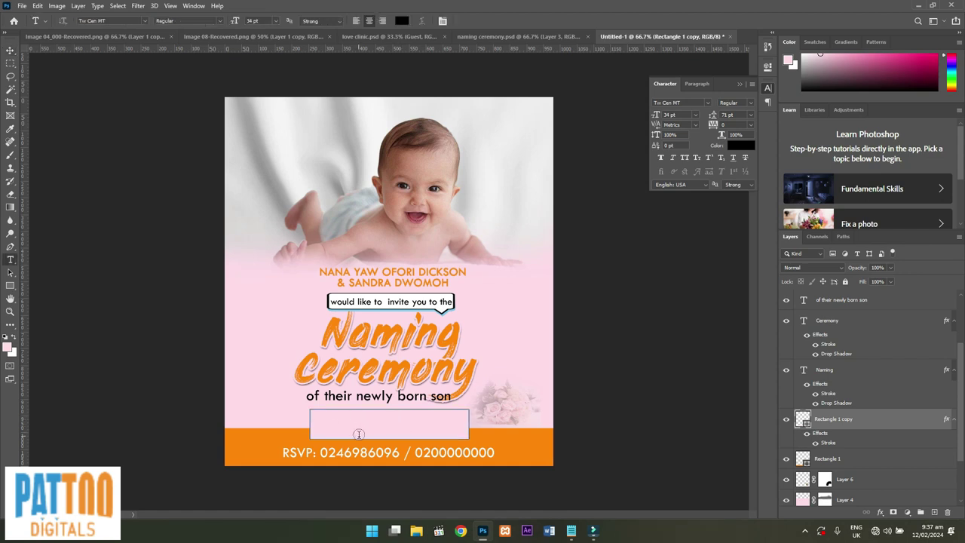
pyautogui.click(361, 453)
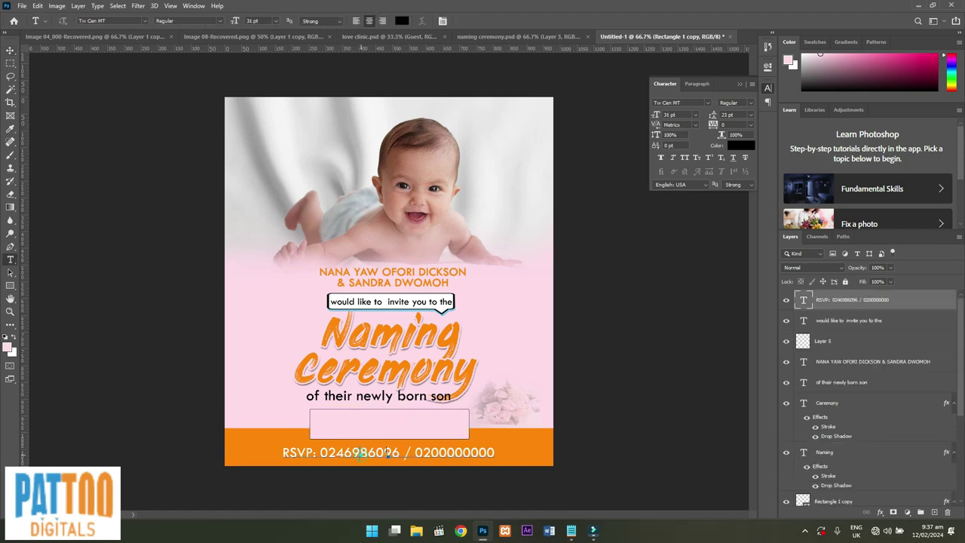
pyautogui.click(480, 20)
pyautogui.hotkey('ctrl', 'j')
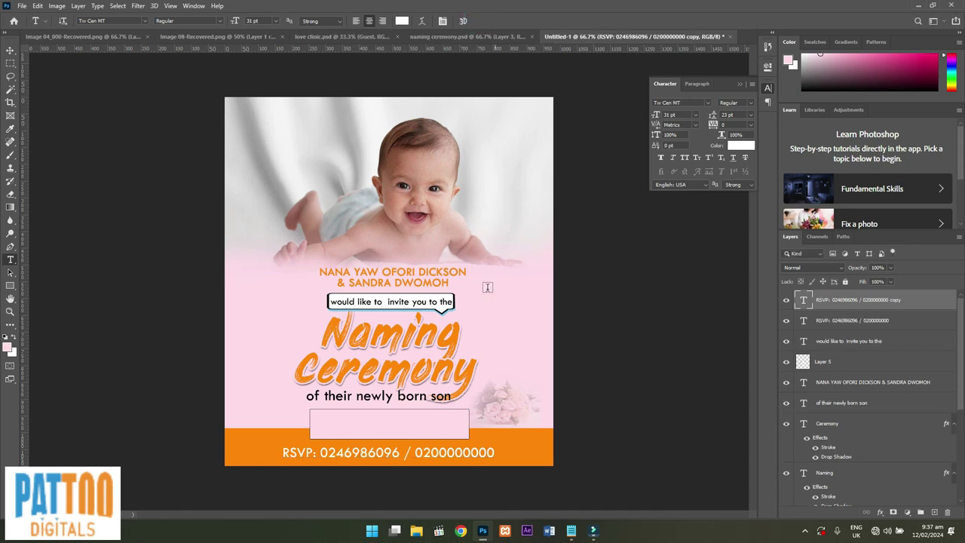
pyautogui.click(450, 452)
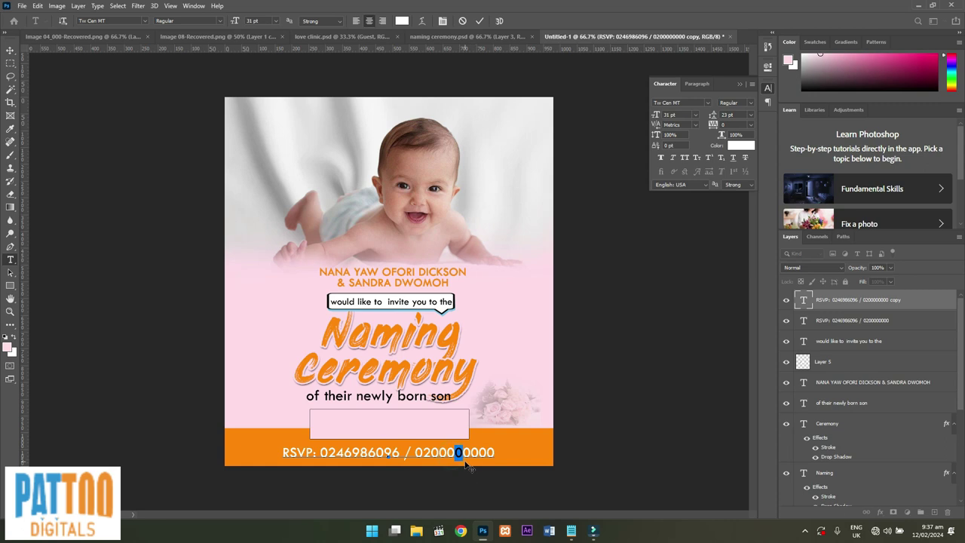
pyautogui.moveTo(473, 480); pyautogui.dragTo(469, 451)
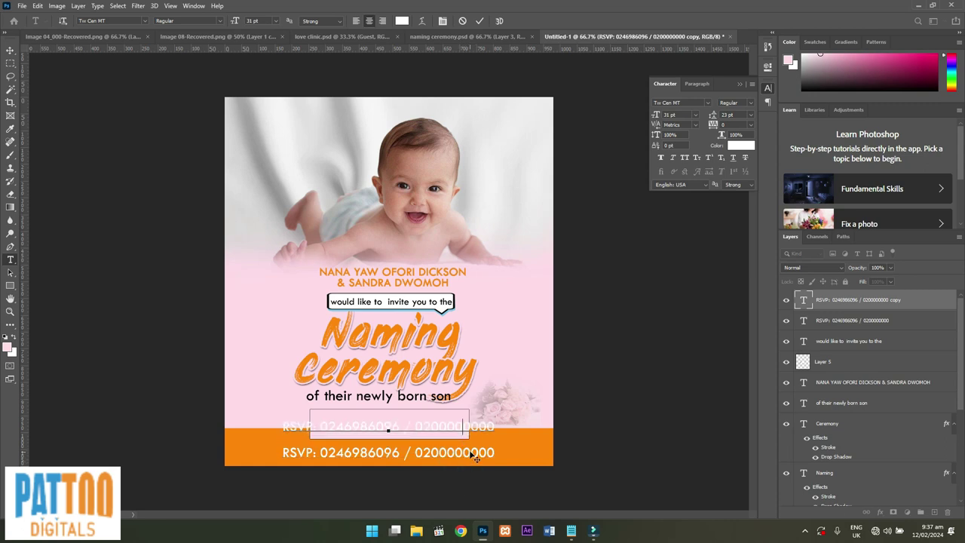
pyautogui.hotkey('ctrl', 'Up')
pyautogui.hotkey('ctrl', 'a')
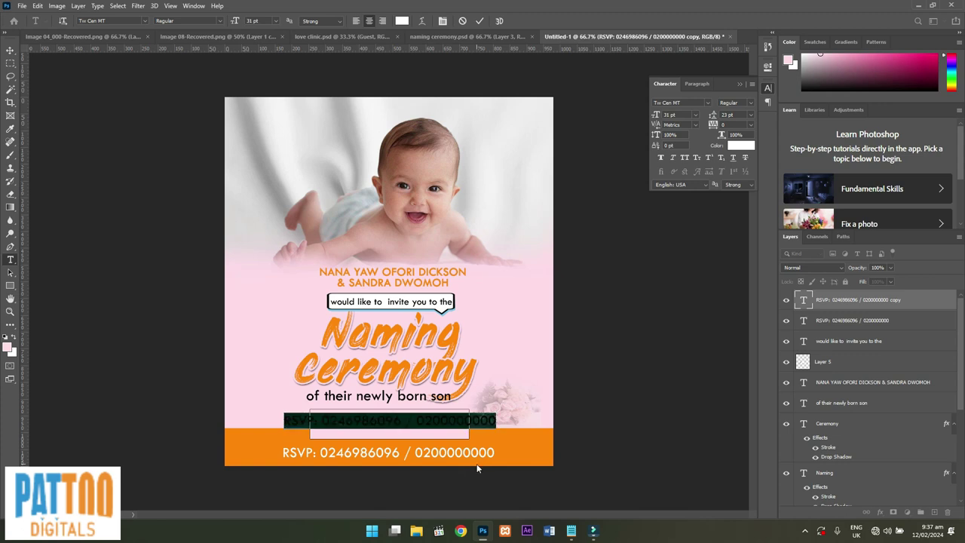
pyautogui.press('BackSpace')
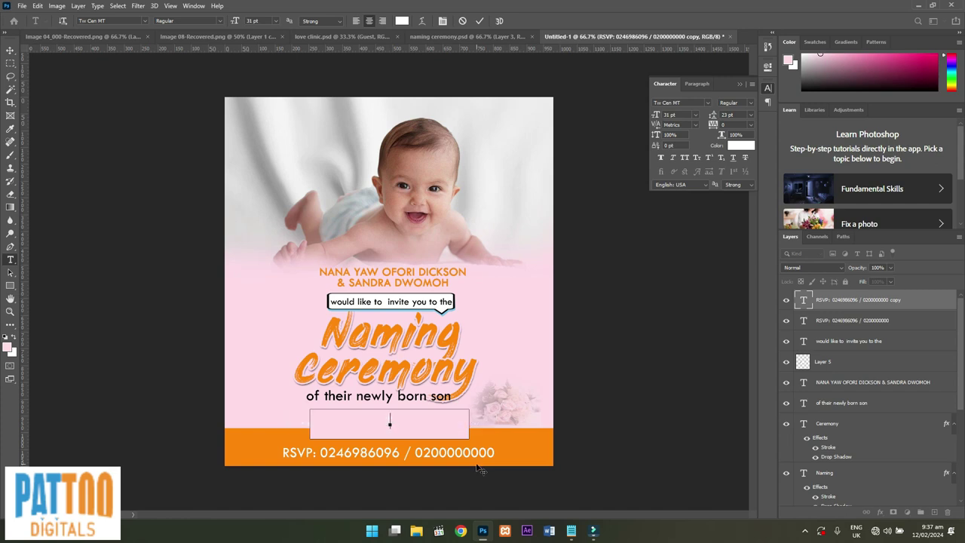
# - Type the three-line venue address, starting with '@', into the cleared text box
pyautogui.write('@')
pyautogui.write(' TaNOSO')
pyautogui.write(' SUPRE')
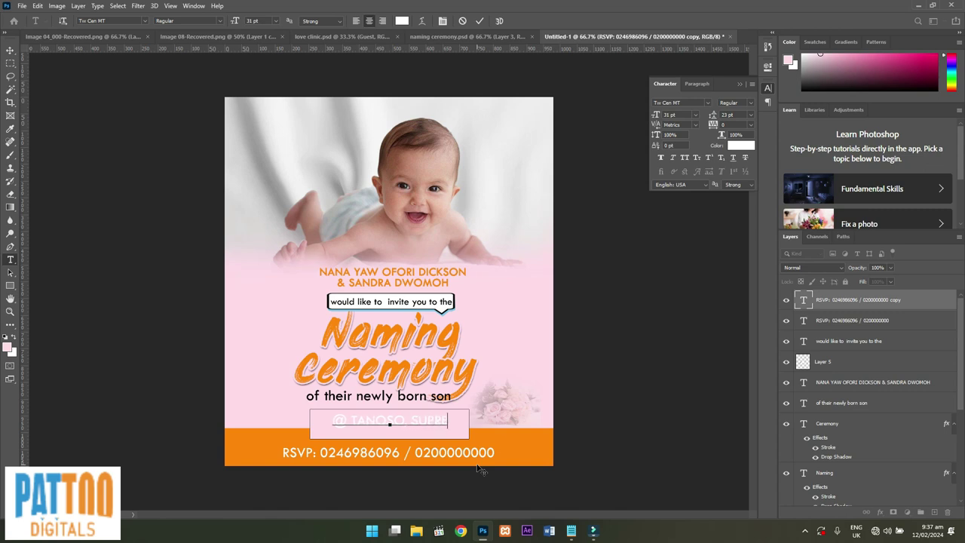
pyautogui.write('ME')
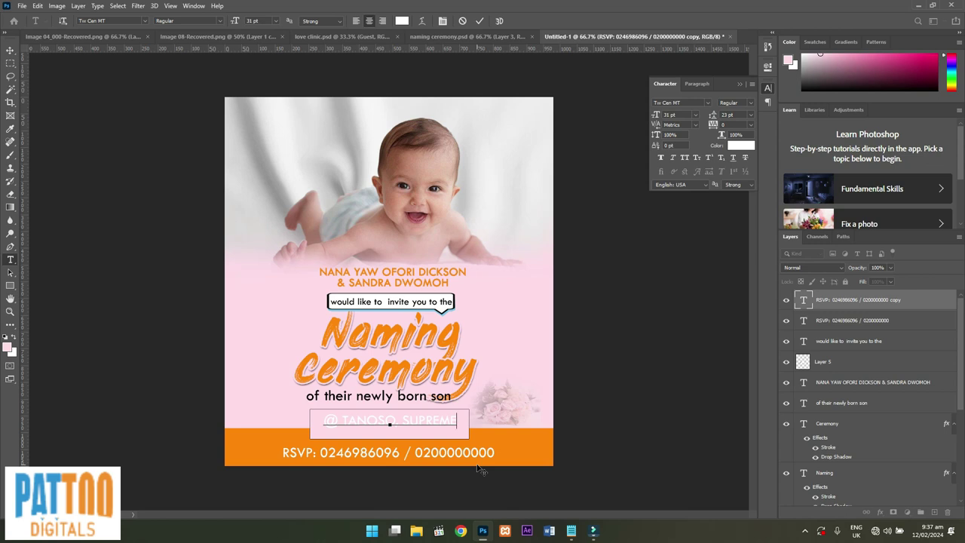
pyautogui.write(' SAVIOUR')
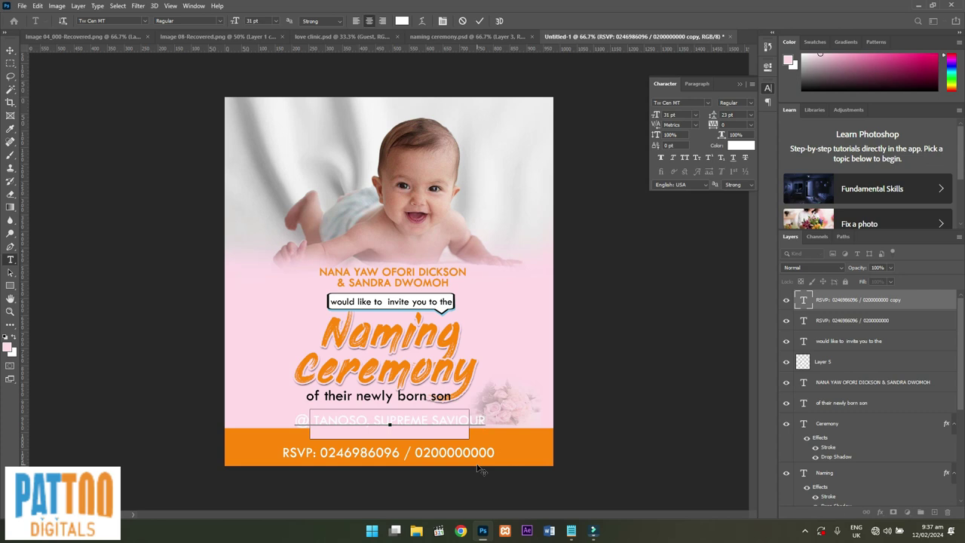
pyautogui.write('HALL')
pyautogui.write('ION')
pyautogui.write('-TOPRE')
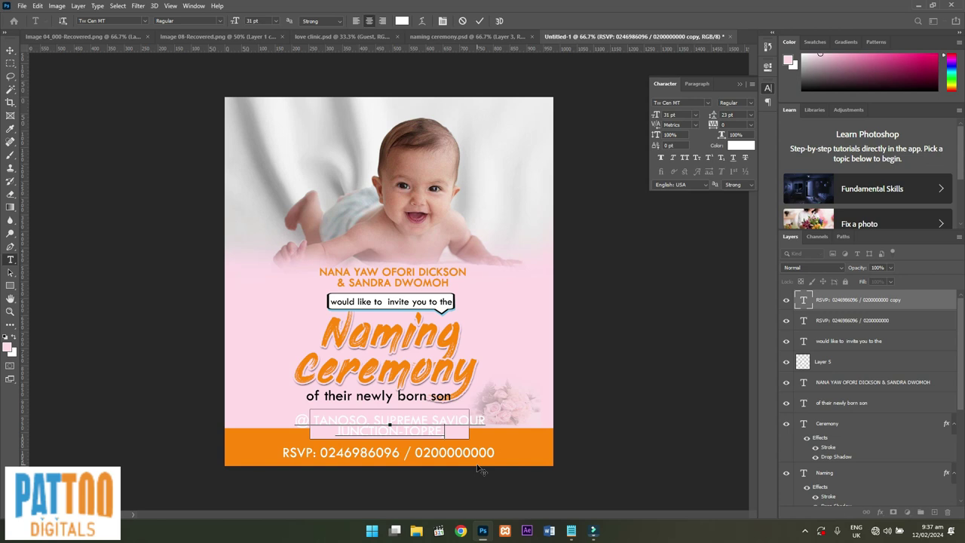
pyautogui.write(' MANTALLER')
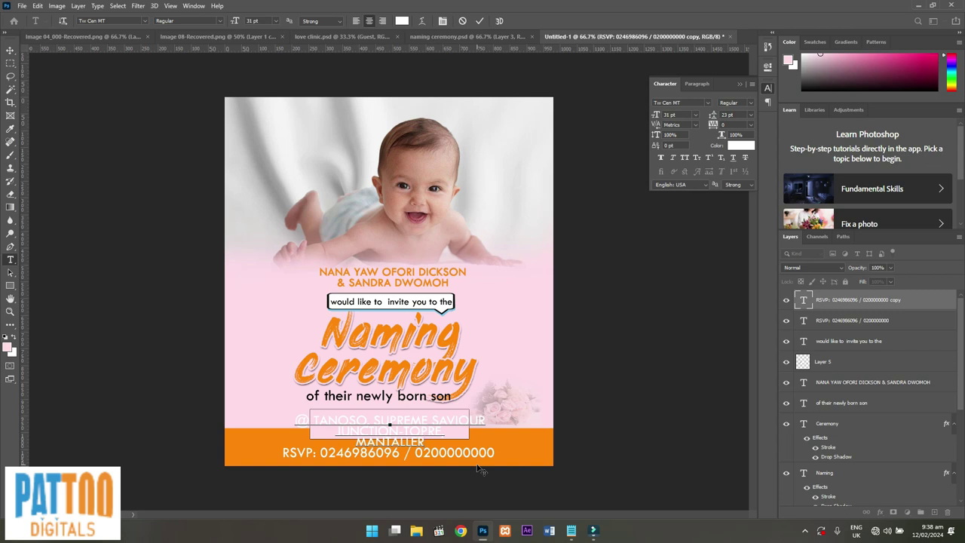
pyautogui.write(' JUNC')
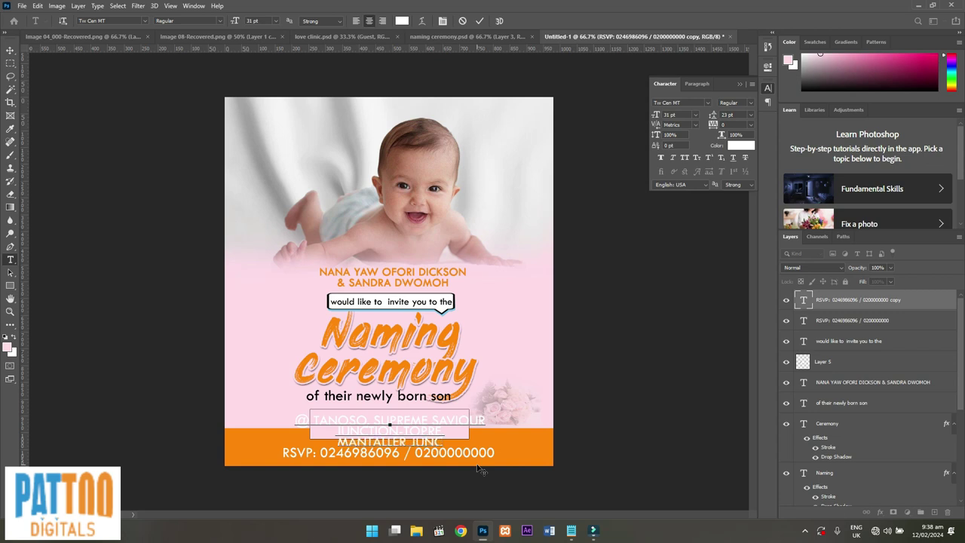
pyautogui.write('TION')
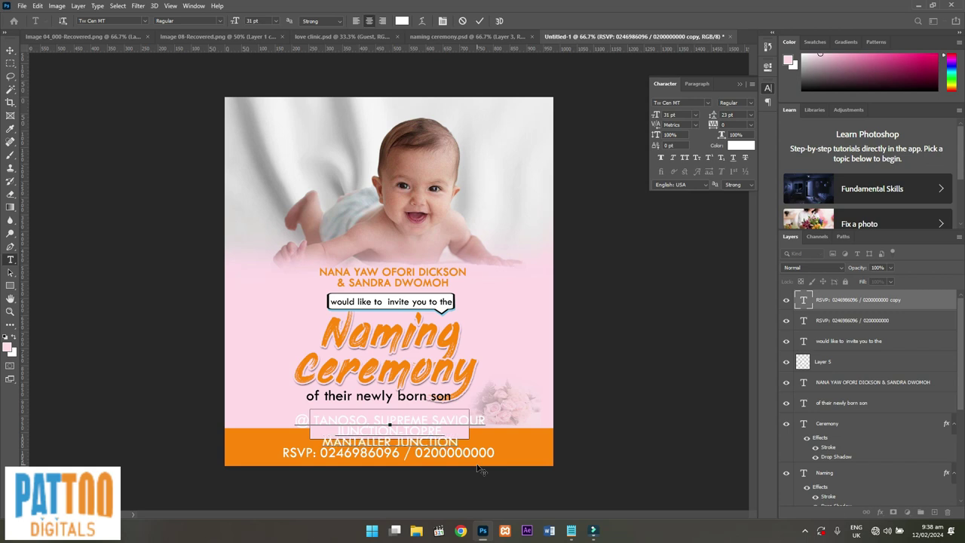
# - Reduce the venue address text to 25 pt
pyautogui.hotkey('ctrl', 'a')
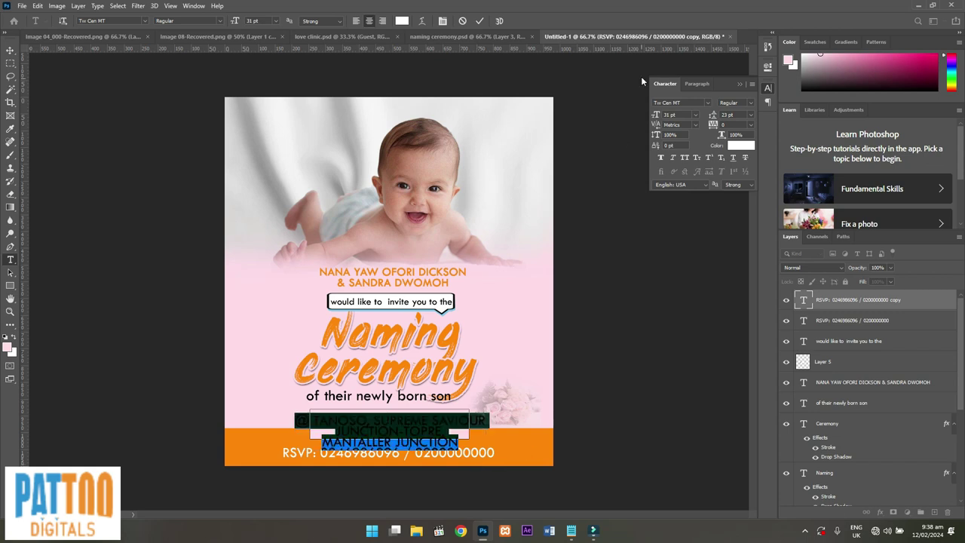
pyautogui.press('Down')
pyautogui.press('Down')
pyautogui.press('Down')
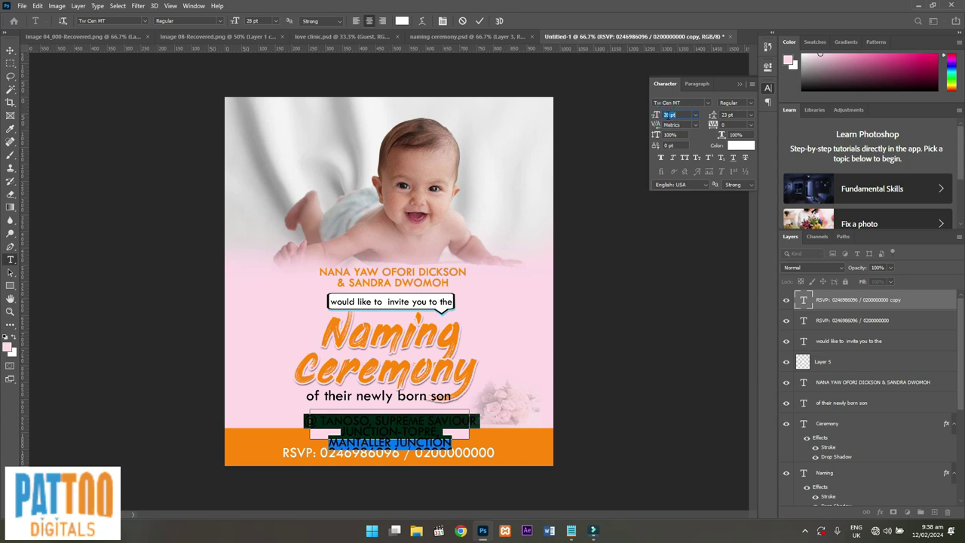
pyautogui.press('Down')
pyautogui.press('Down')
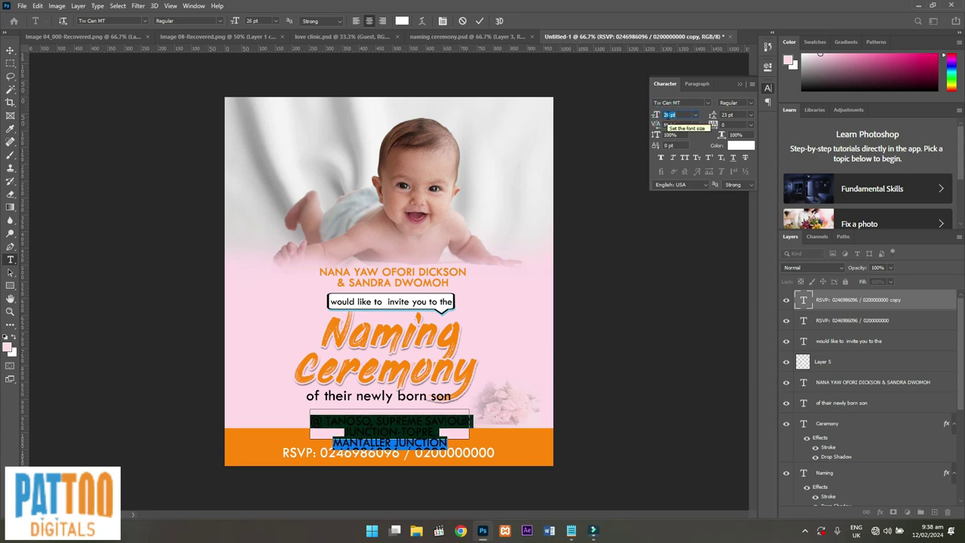
pyautogui.press('Down')
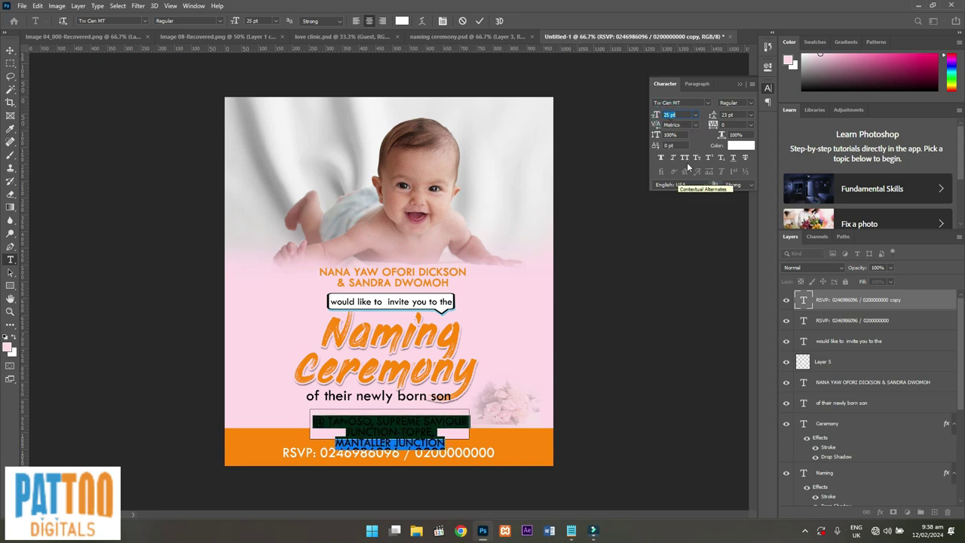
pyautogui.press('Return')
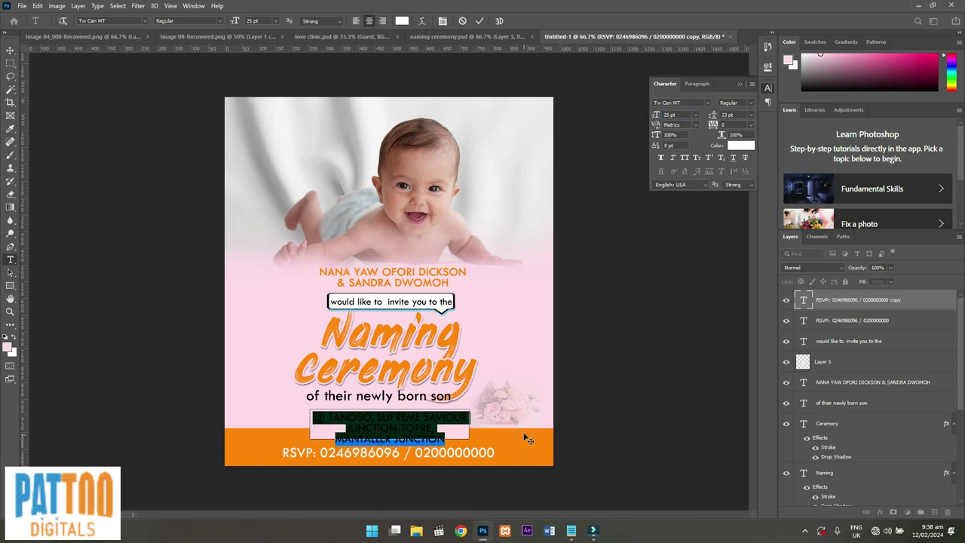
# - Colour the address black #000000, nudge it up, and set 22 pt leading
pyautogui.click(738, 144)
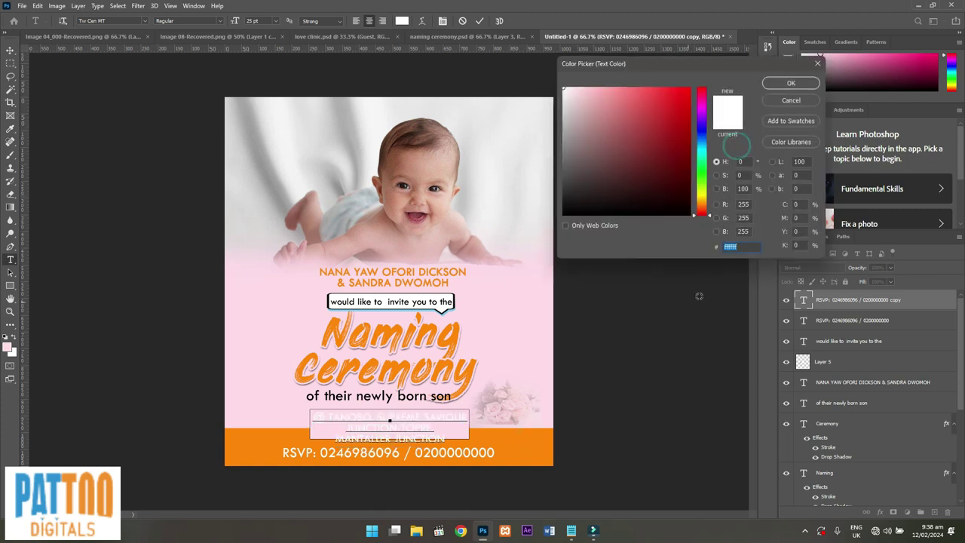
pyautogui.write('000000')
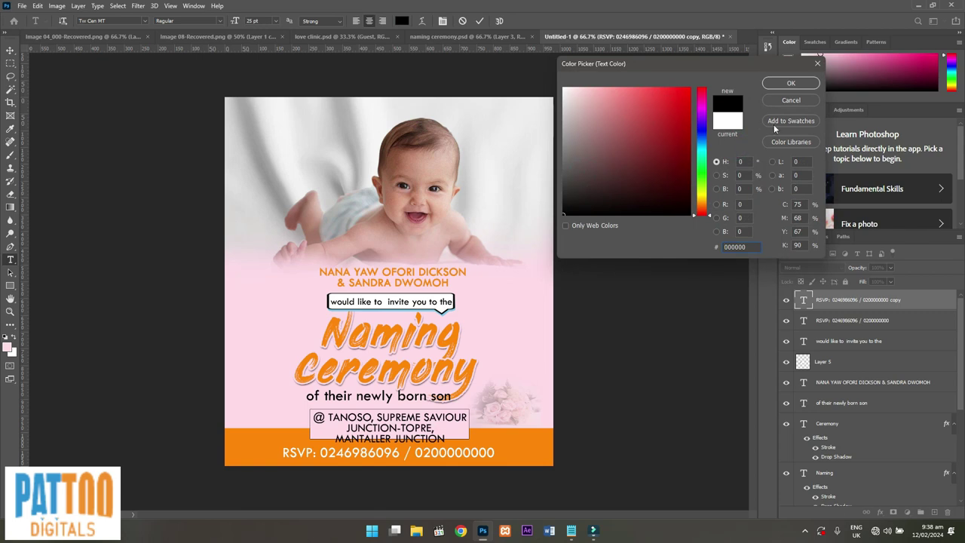
pyautogui.click(790, 84)
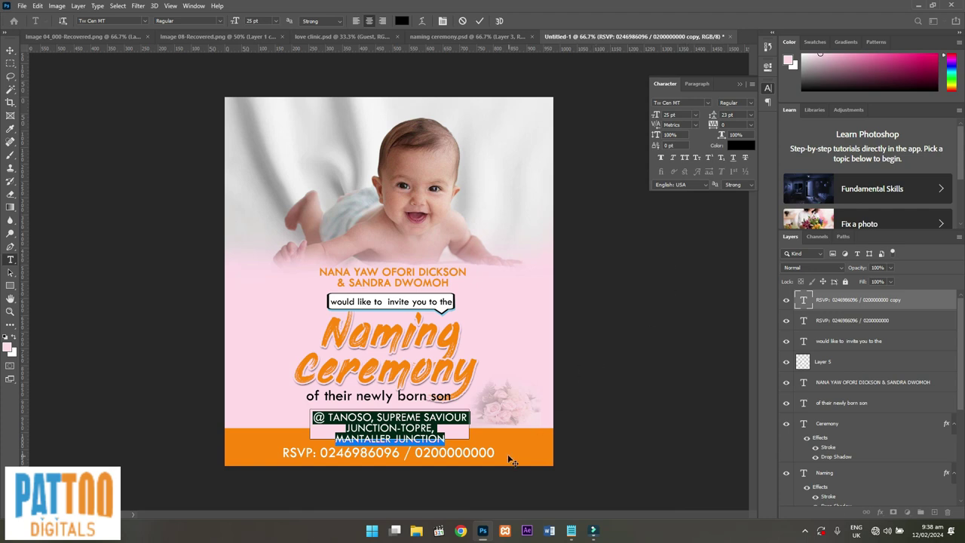
pyautogui.moveTo(508, 448); pyautogui.dragTo(507, 452)
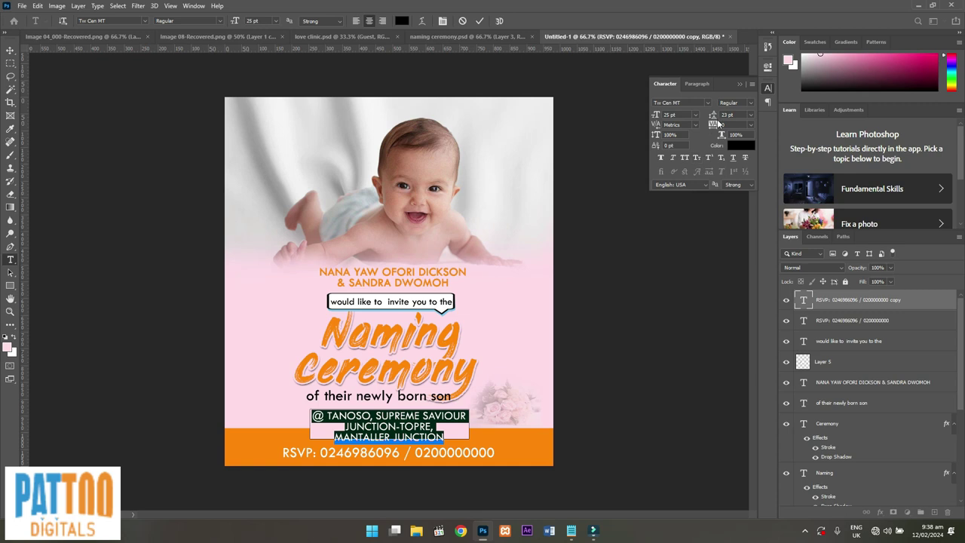
pyautogui.click(723, 115)
pyautogui.press('Down')
pyautogui.press('Down')
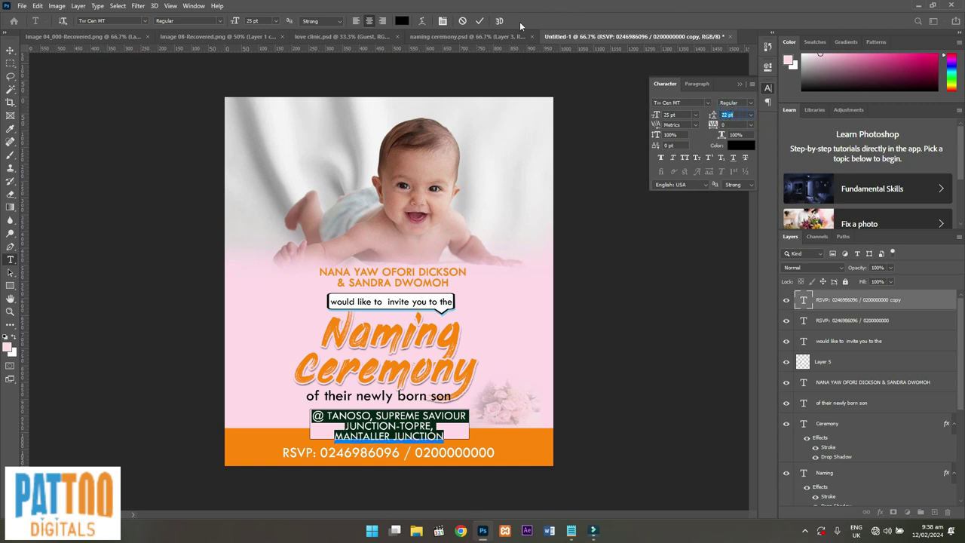
# - Reduce all the venue address text to 23 pt and commit the edit
pyautogui.click(479, 21)
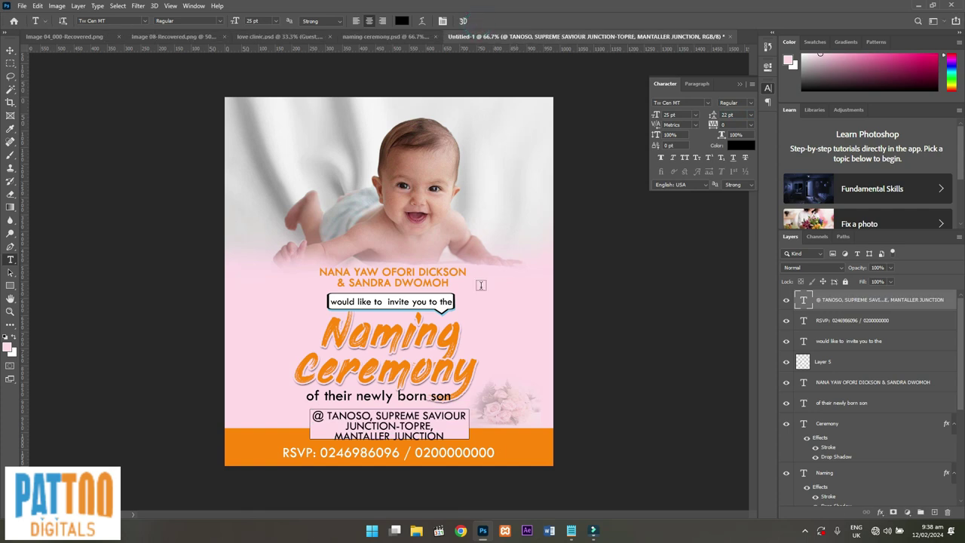
pyautogui.click(414, 425)
pyautogui.hotkey('ctrl', 'a')
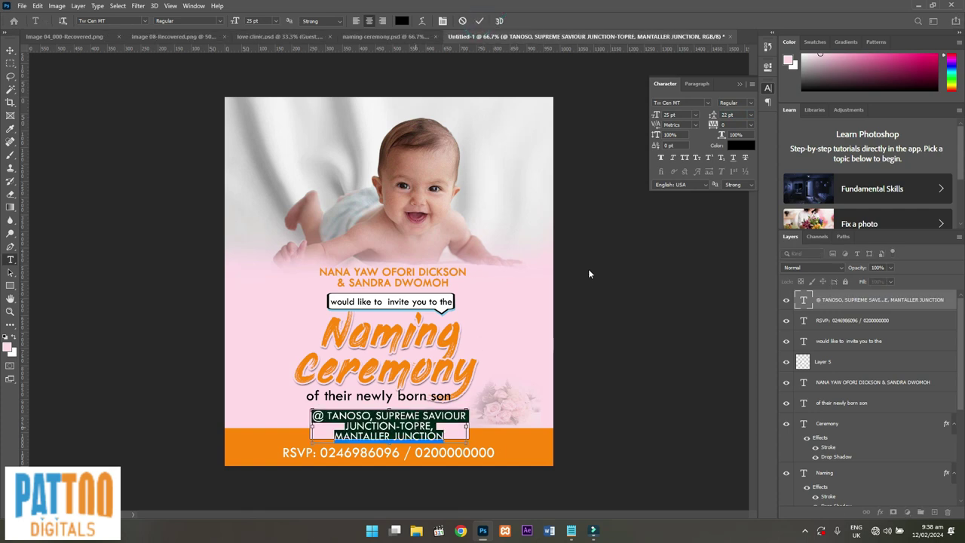
pyautogui.click(669, 115)
pyautogui.press('Down')
pyautogui.press('Down')
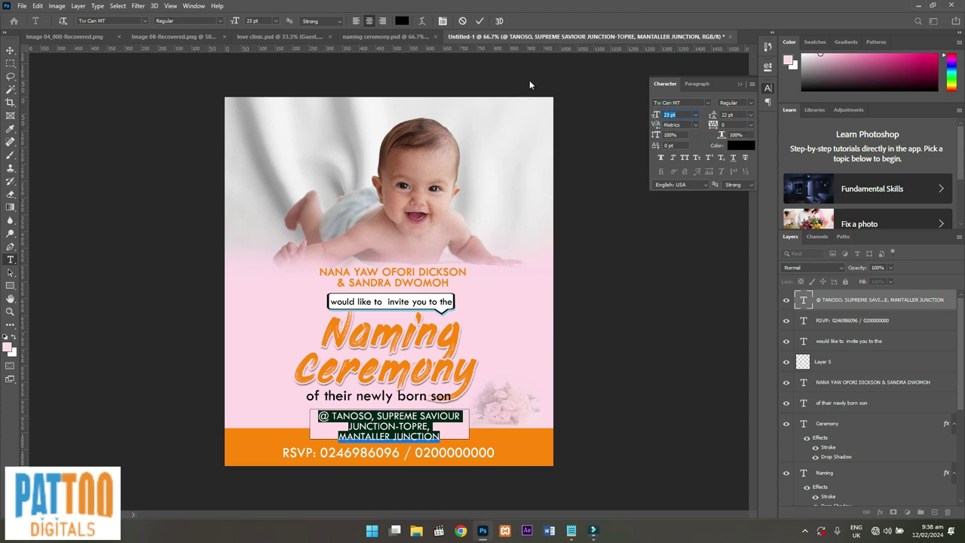
pyautogui.click(480, 20)
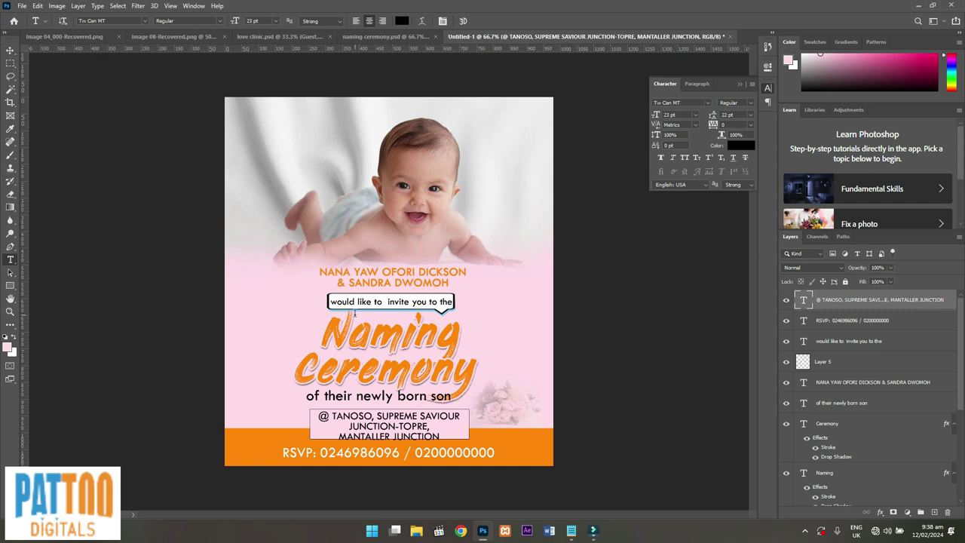
pyautogui.click(11, 50)
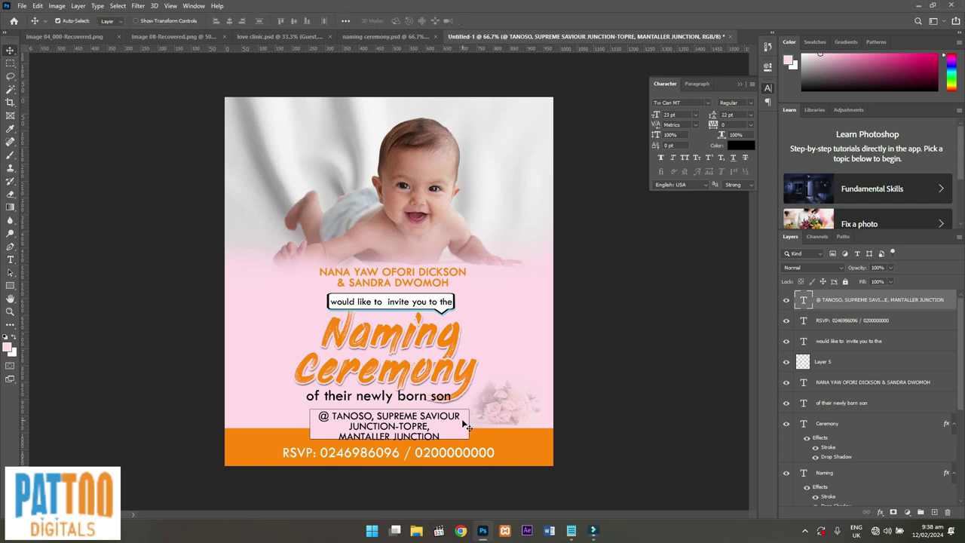
pyautogui.click(465, 444)
# - Stretch the Rectangle 1 copy box taller and nudge it down to enclose all three address lines
pyautogui.hotkey('ctrl', 't')
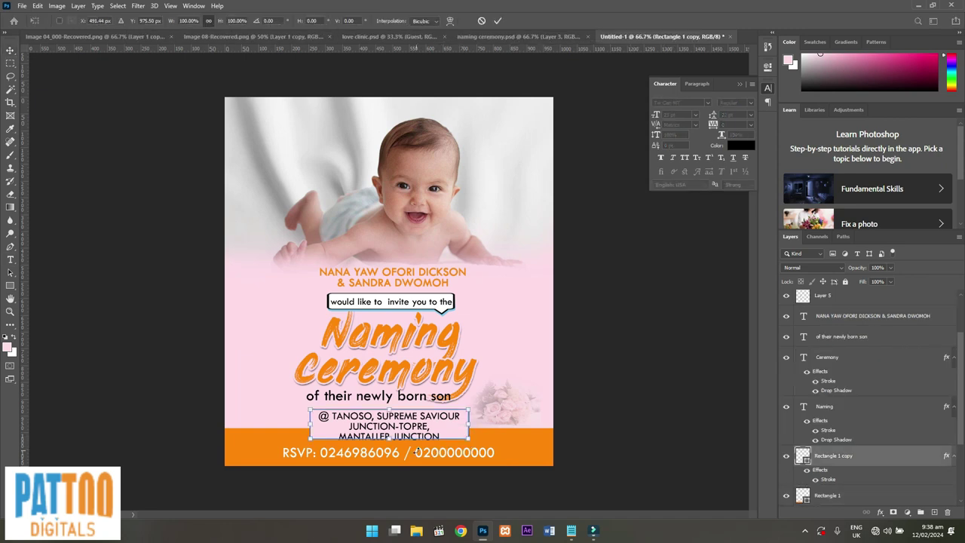
pyautogui.scroll(2, 415, 451)
pyautogui.scroll(2, 467, 437)
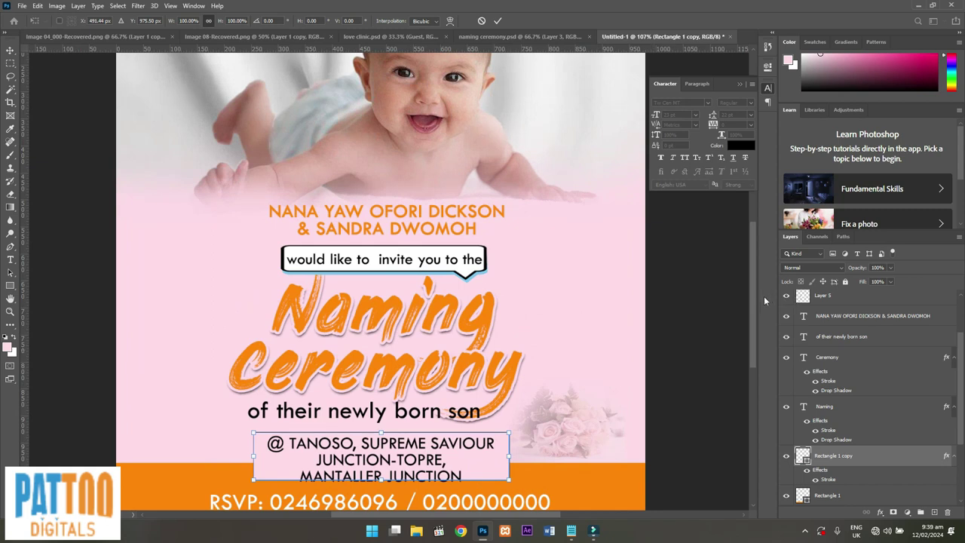
pyautogui.scroll(-2, 752, 295)
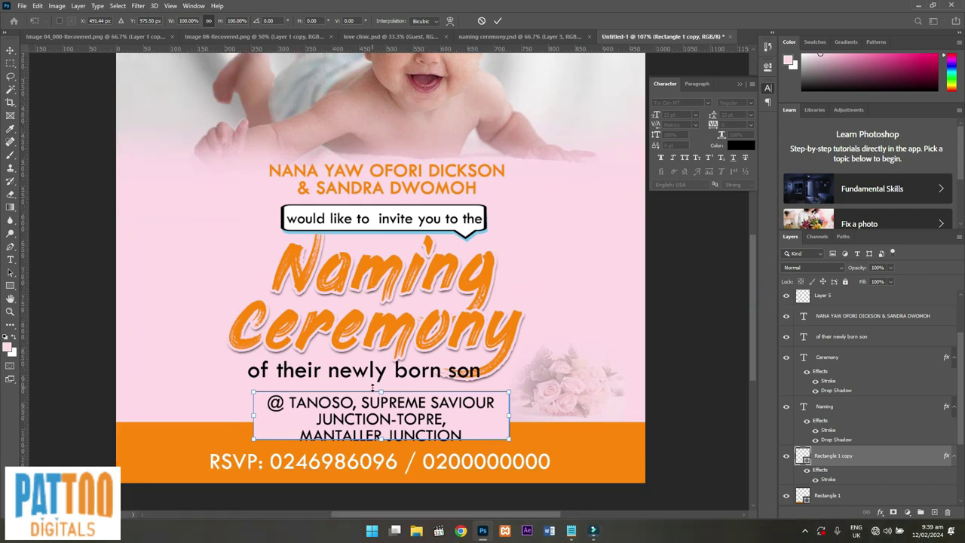
pyautogui.moveTo(372, 387); pyautogui.dragTo(380, 384)
pyautogui.press('Down')
pyautogui.press('Down')
pyautogui.press('Down')
pyautogui.press('Down')
pyautogui.press('Down')
pyautogui.press('Down')
pyautogui.press('Down')
pyautogui.press('Down')
pyautogui.press('Down')
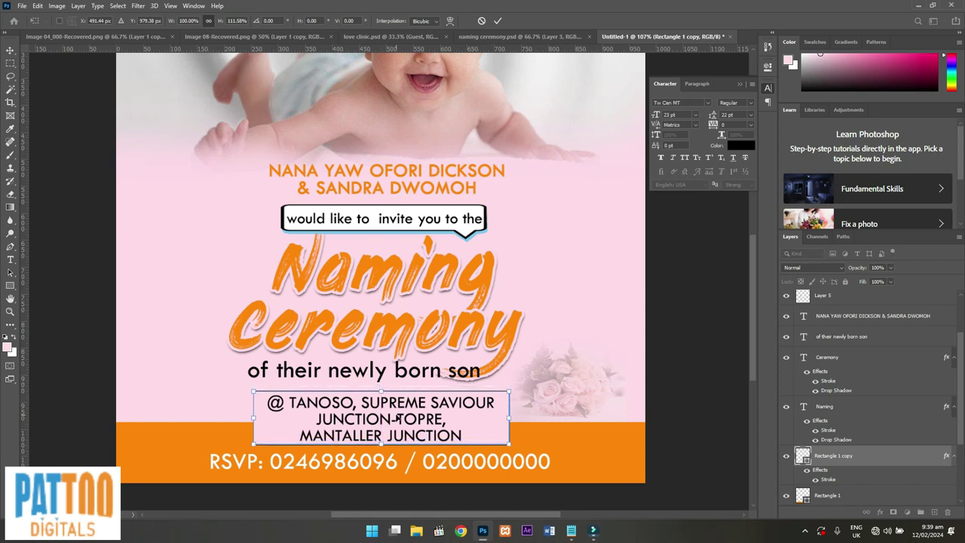
pyautogui.press('Return')
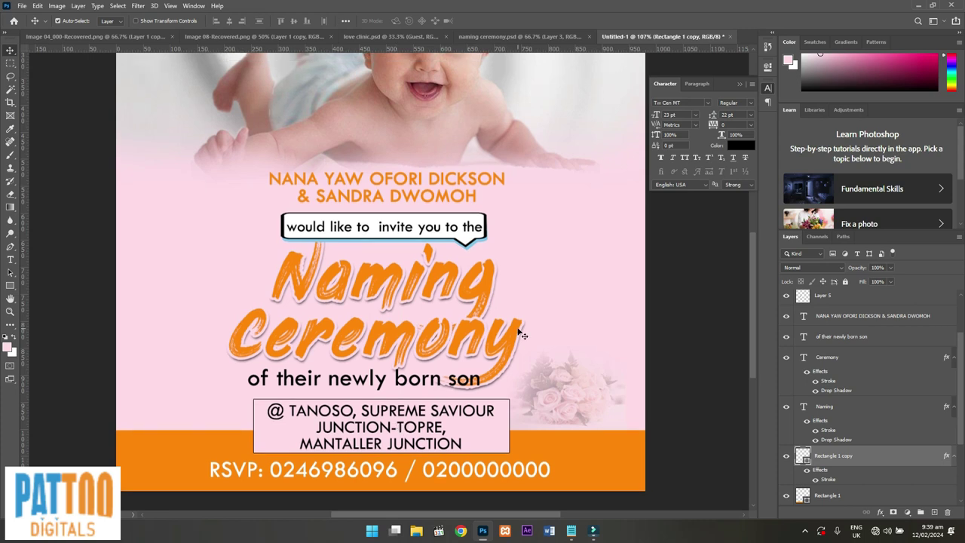
# - Zoom out to view the whole poster and select Layer 1
pyautogui.scroll(2, 517, 332)
pyautogui.hotkey('ctrl', '-')
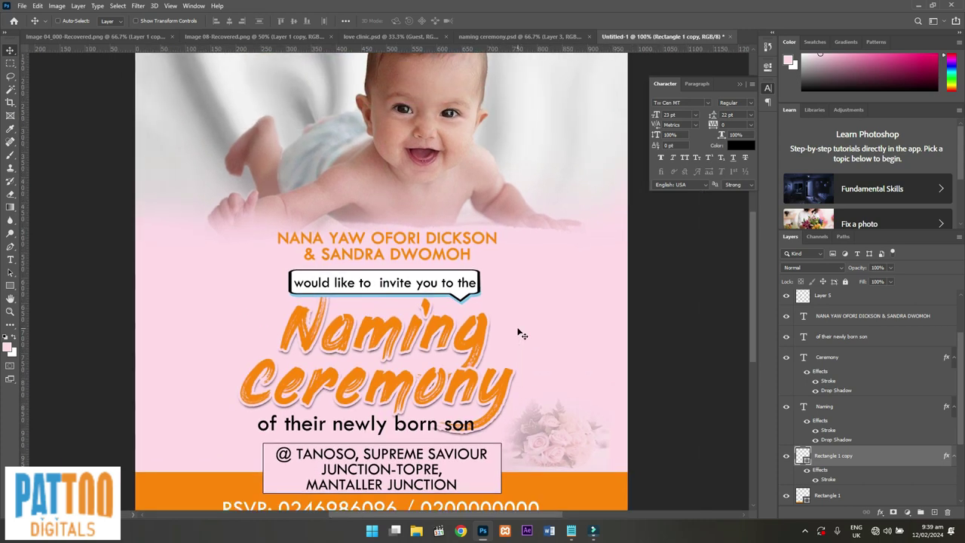
pyautogui.hotkey('ctrl', '-')
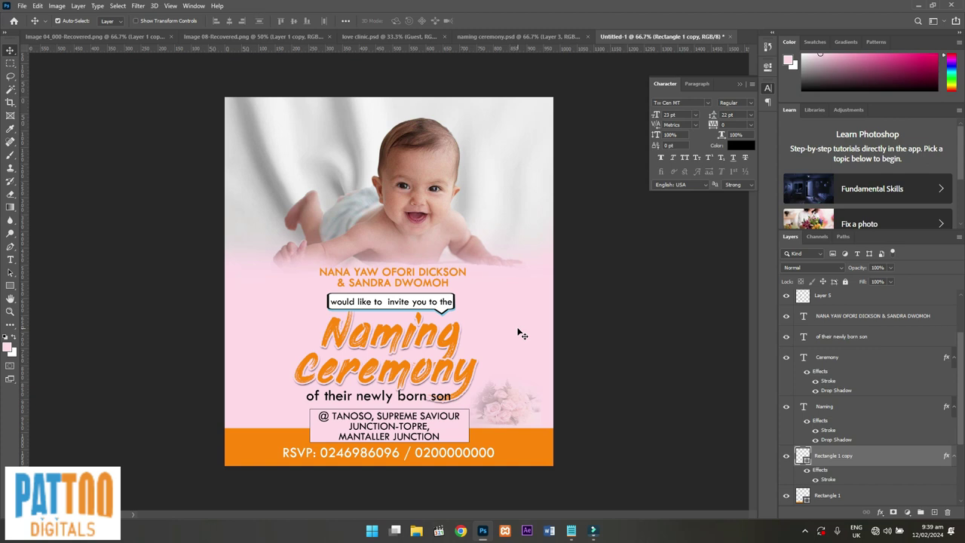
pyautogui.click(283, 137)
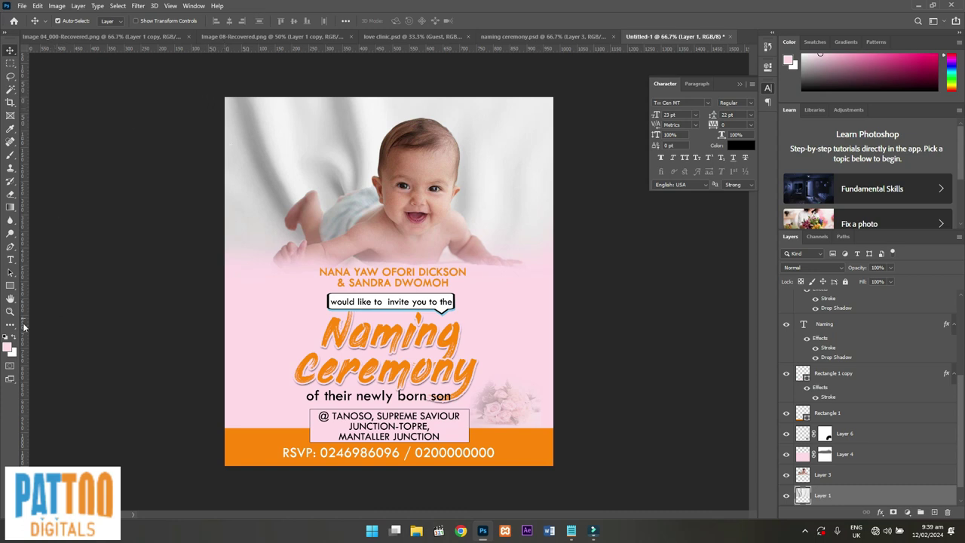
# - Draw a tall 72 × 245 px rectangle at the flyer's top-left, fill it orange ff8600, and nudge it down
pyautogui.click(10, 286)
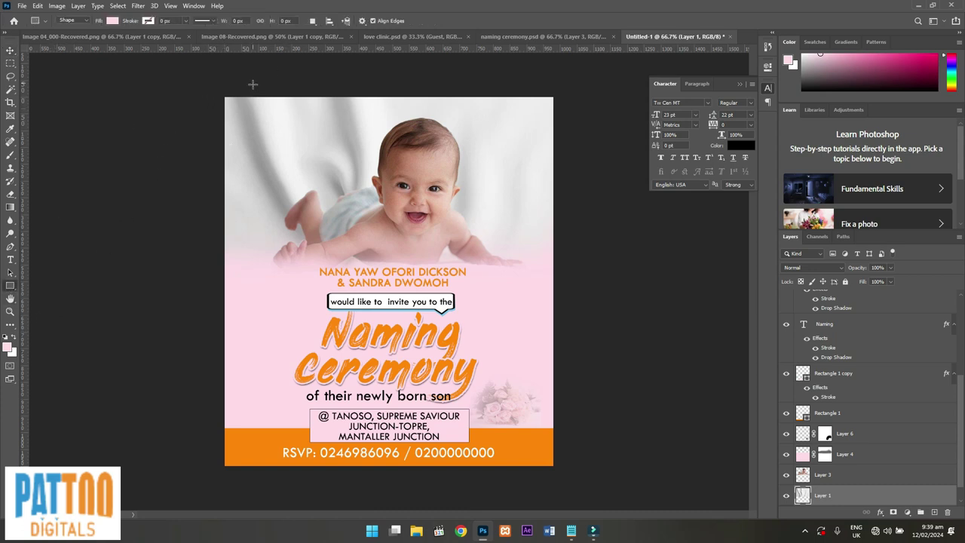
pyautogui.moveTo(245, 95); pyautogui.dragTo(269, 176)
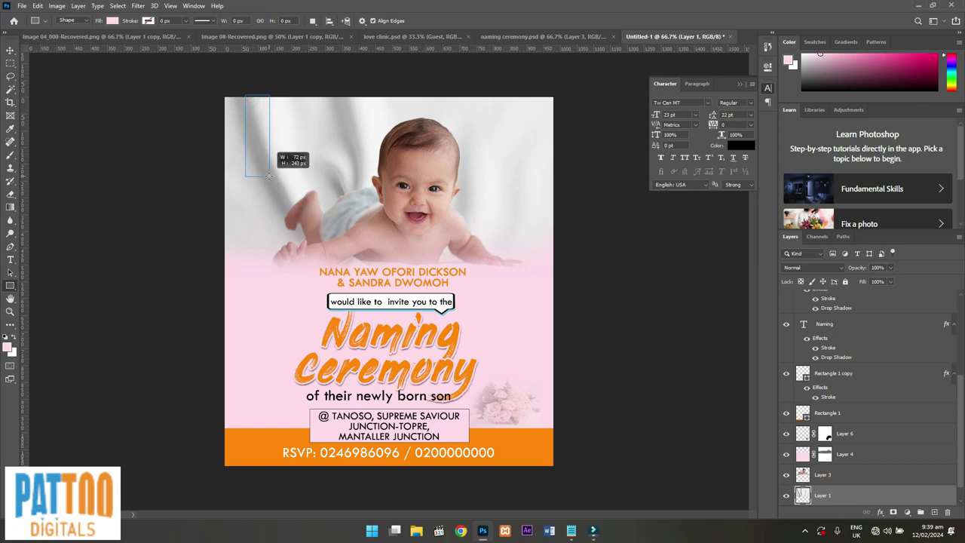
pyautogui.moveTo(269, 177); pyautogui.dragTo(269, 176)
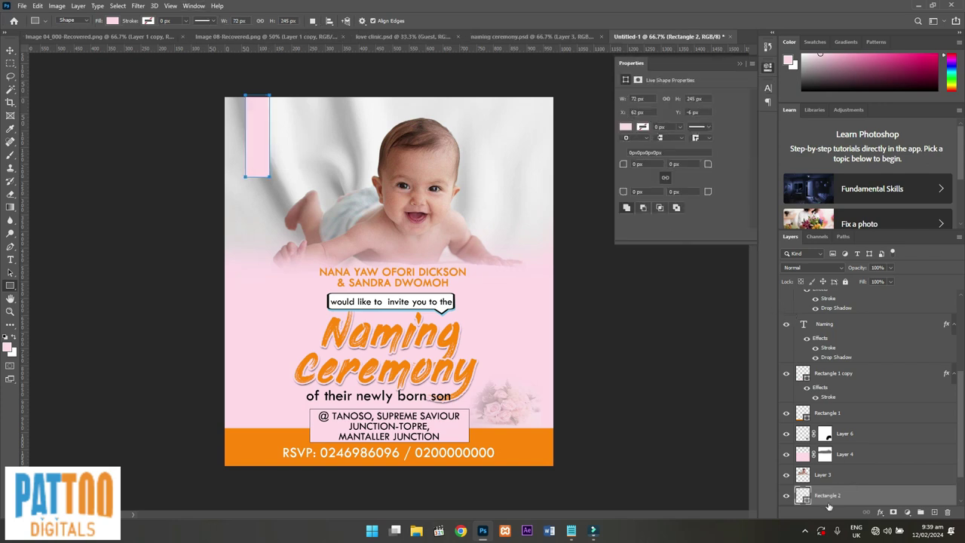
pyautogui.doubleClick(803, 496)
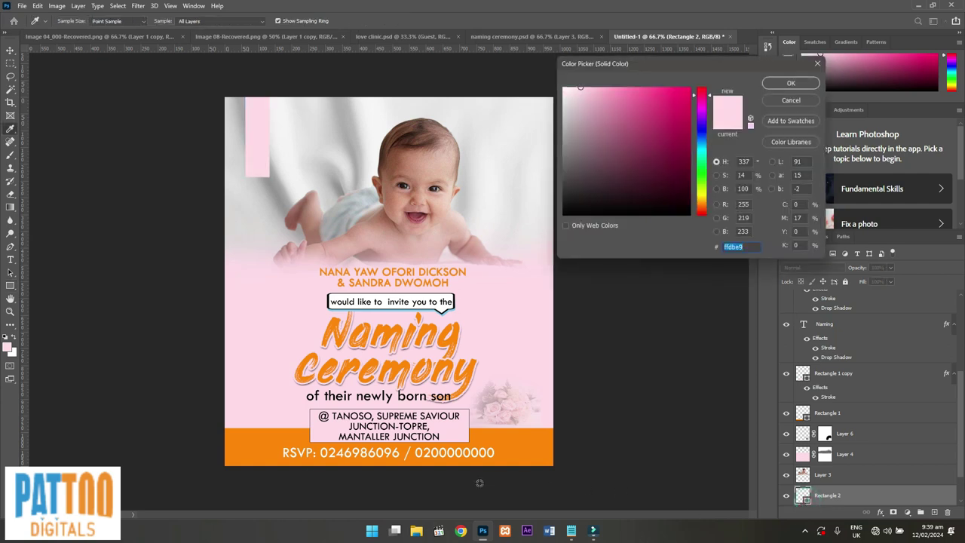
pyautogui.click(250, 448)
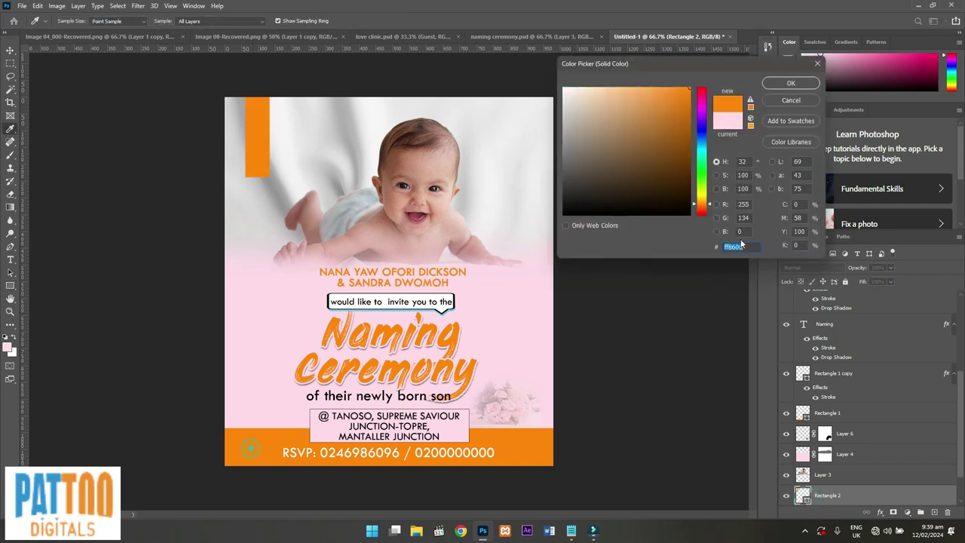
pyautogui.click(785, 81)
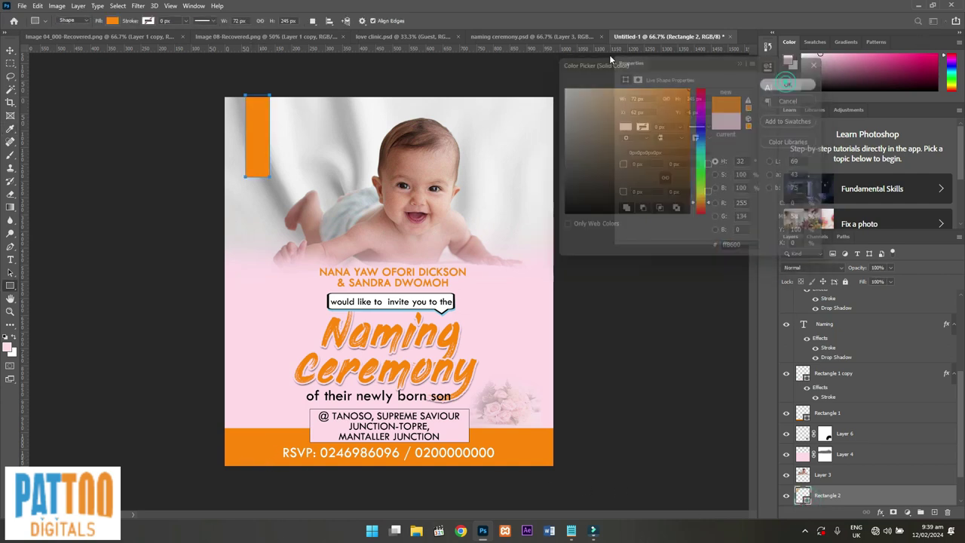
pyautogui.click(10, 51)
pyautogui.press('Down')
pyautogui.press('Down')
pyautogui.press('Down')
pyautogui.press('Down')
pyautogui.press('Down')
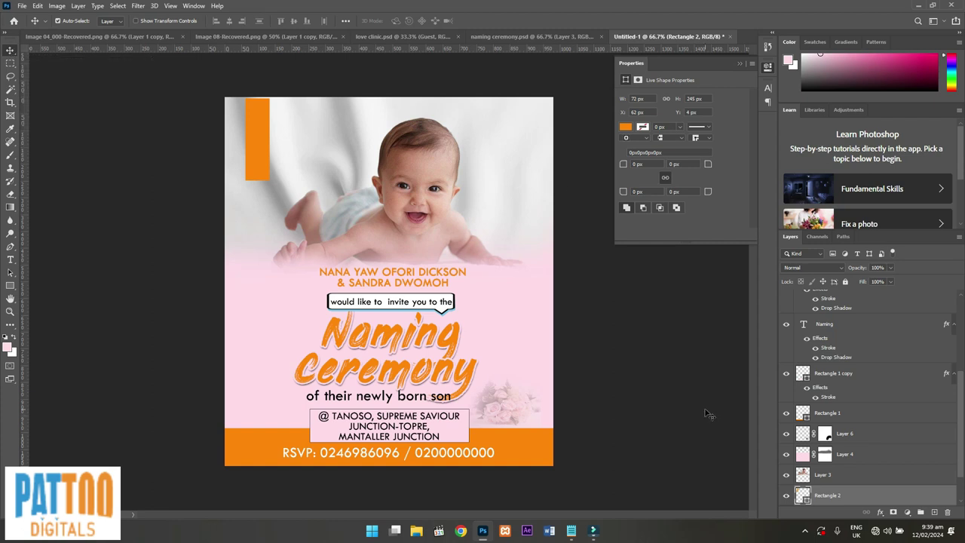
# - Give the orange bar a 3 px white stroke in Blending Options
pyautogui.rightClick(825, 497)
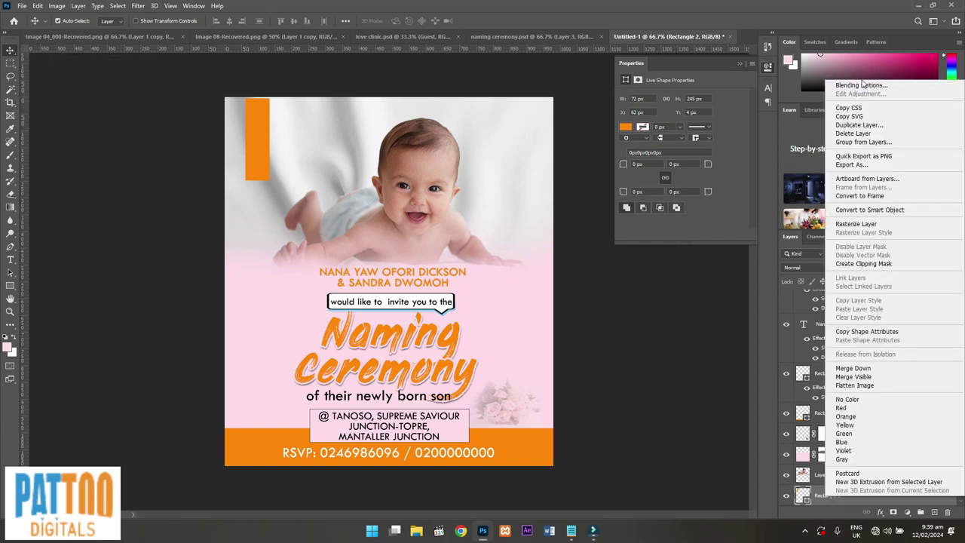
pyautogui.click(863, 85)
pyautogui.press('space')
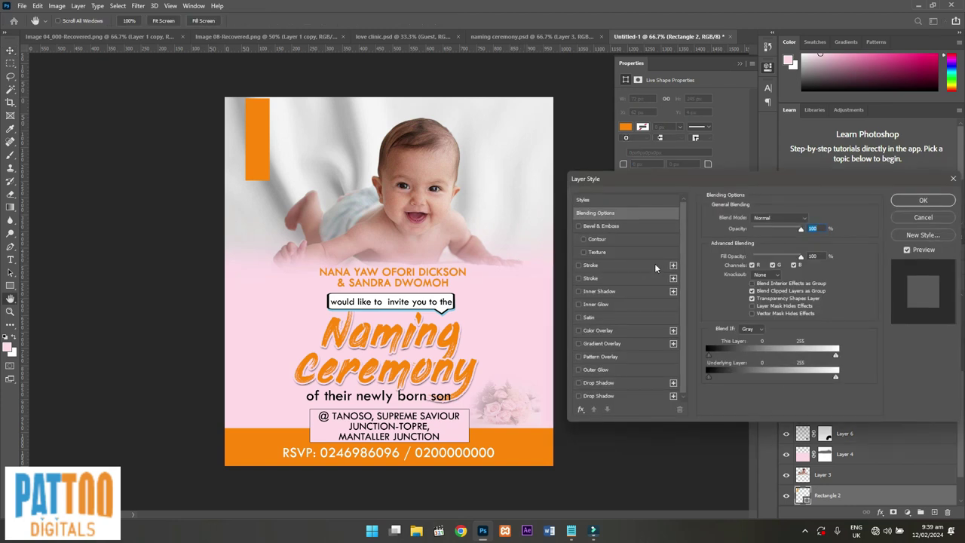
pyautogui.click(655, 265)
pyautogui.click(731, 292)
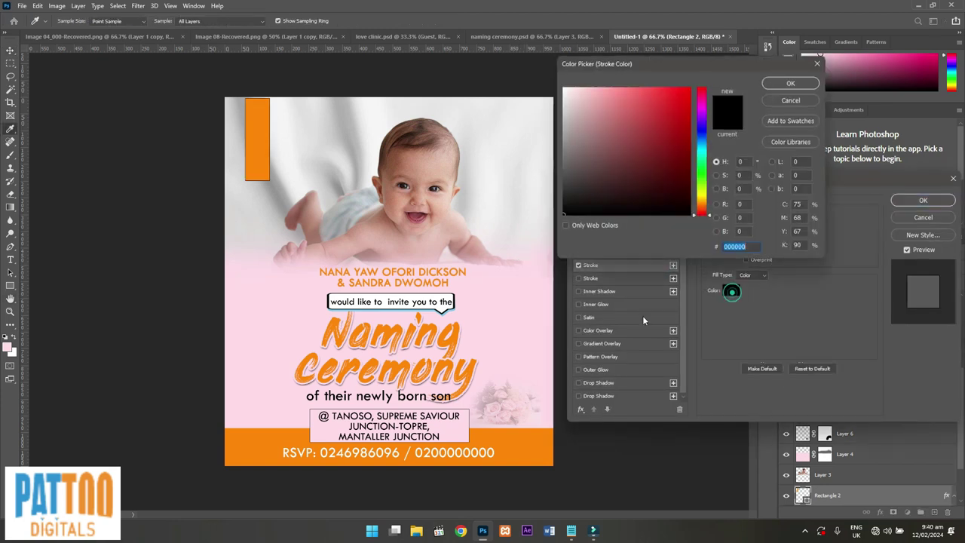
pyautogui.click(565, 89)
pyautogui.click(790, 83)
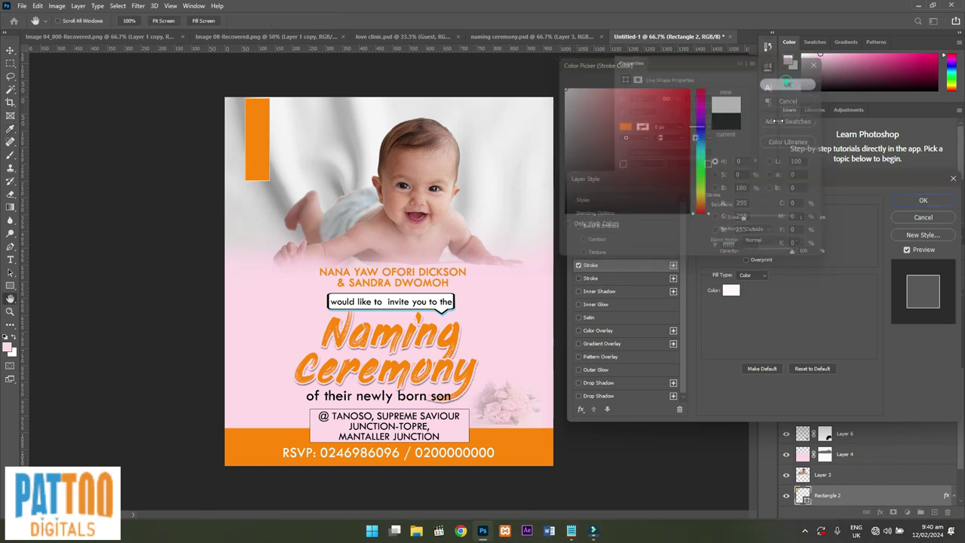
pyautogui.click(807, 216)
pyautogui.press('Up')
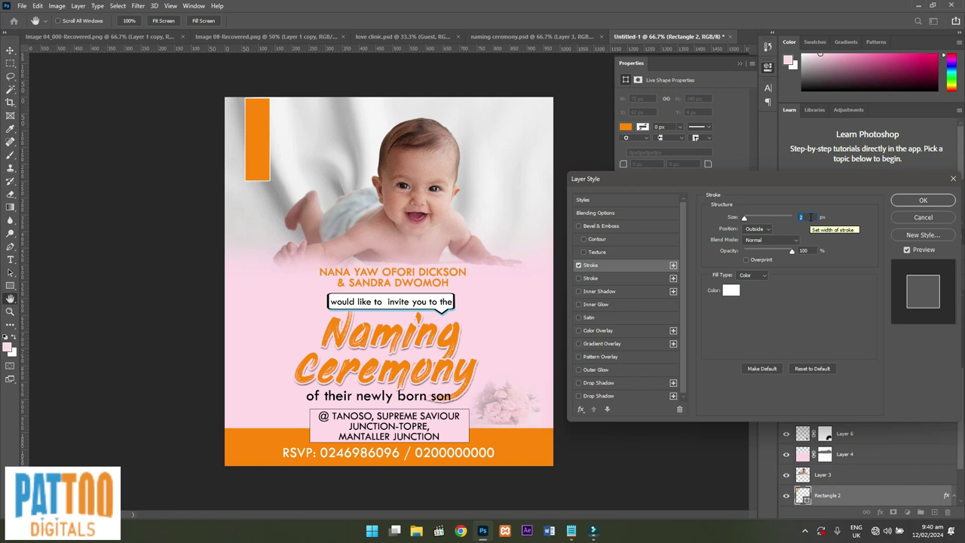
pyautogui.press('Up')
pyautogui.press('Up')
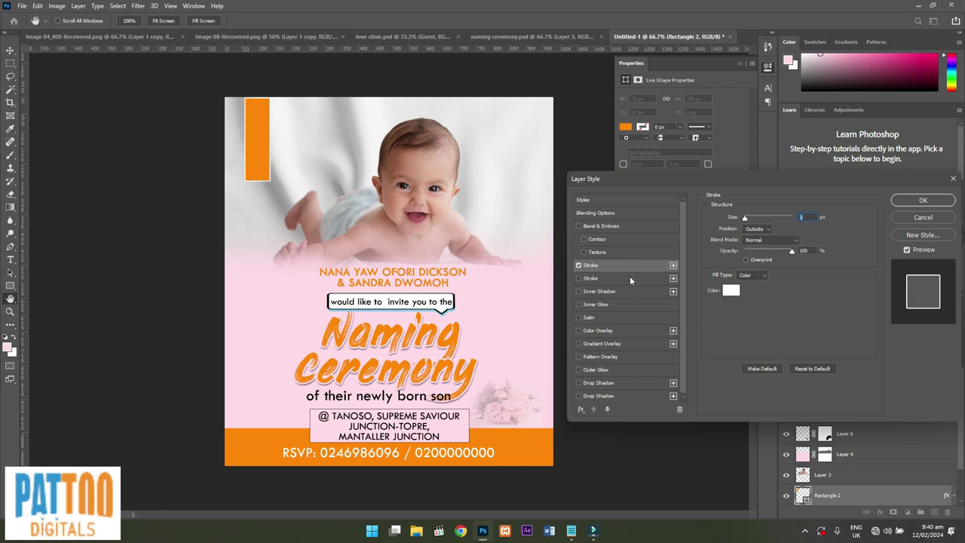
# - Add a second 6 px orange outer stroke to the bar and apply both strokes
pyautogui.click(629, 278)
pyautogui.click(731, 290)
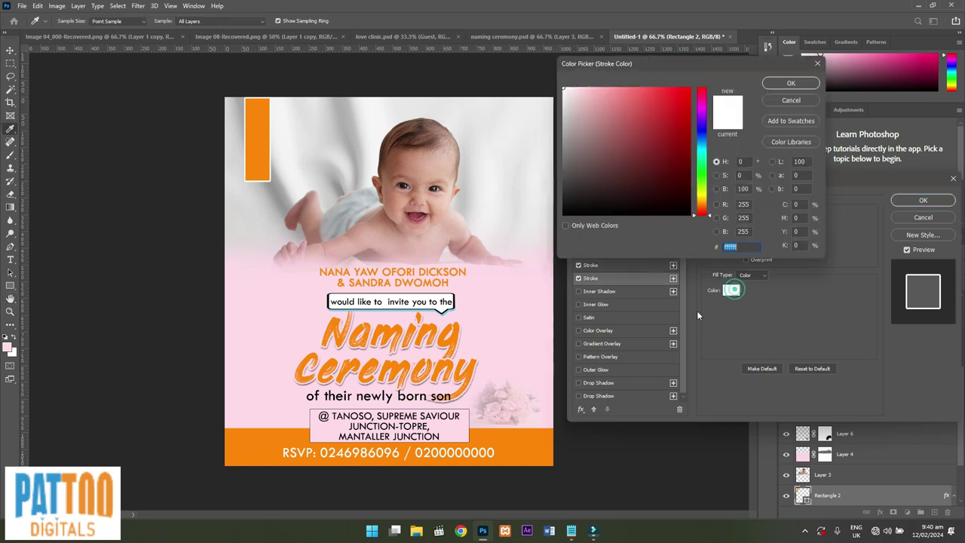
pyautogui.click(508, 433)
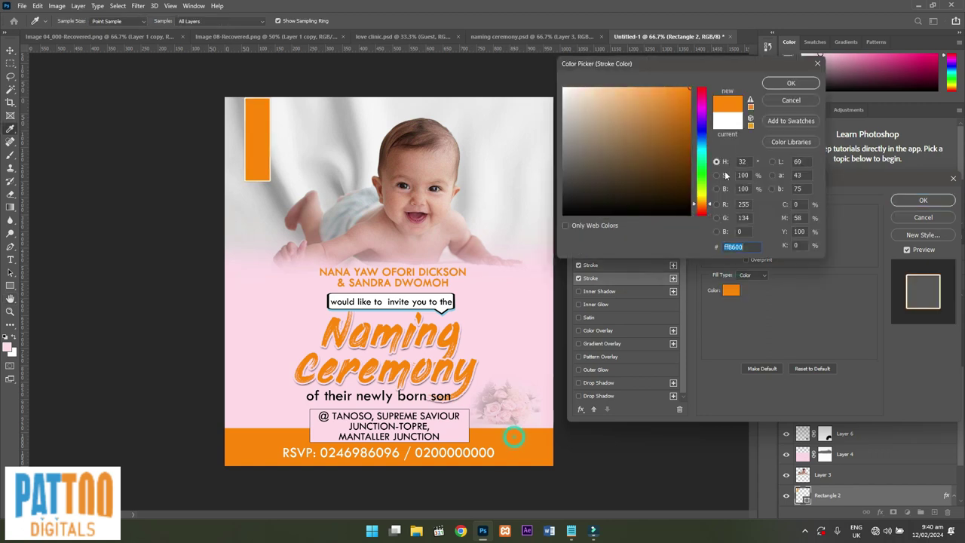
pyautogui.click(790, 83)
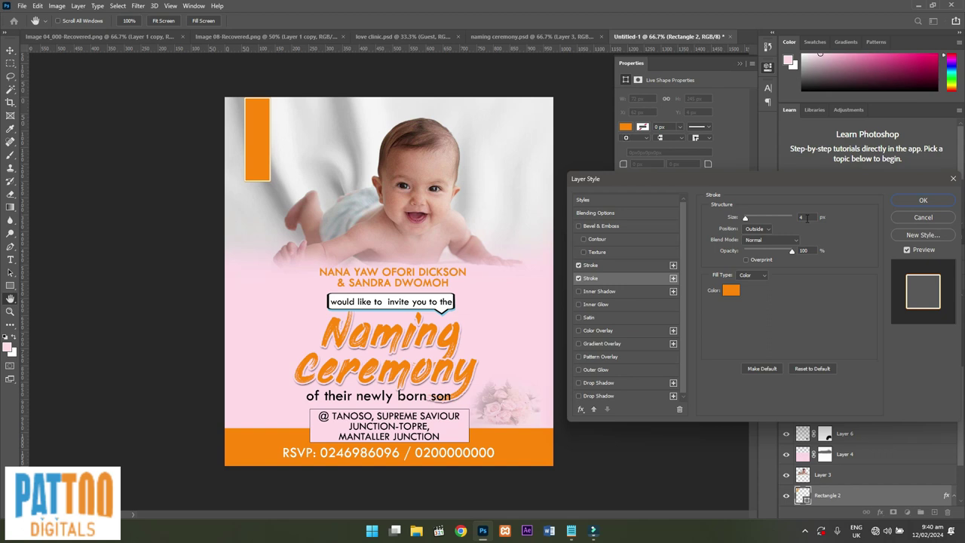
pyautogui.click(807, 217)
pyautogui.scroll(2, 806, 217)
pyautogui.scroll(1, 806, 218)
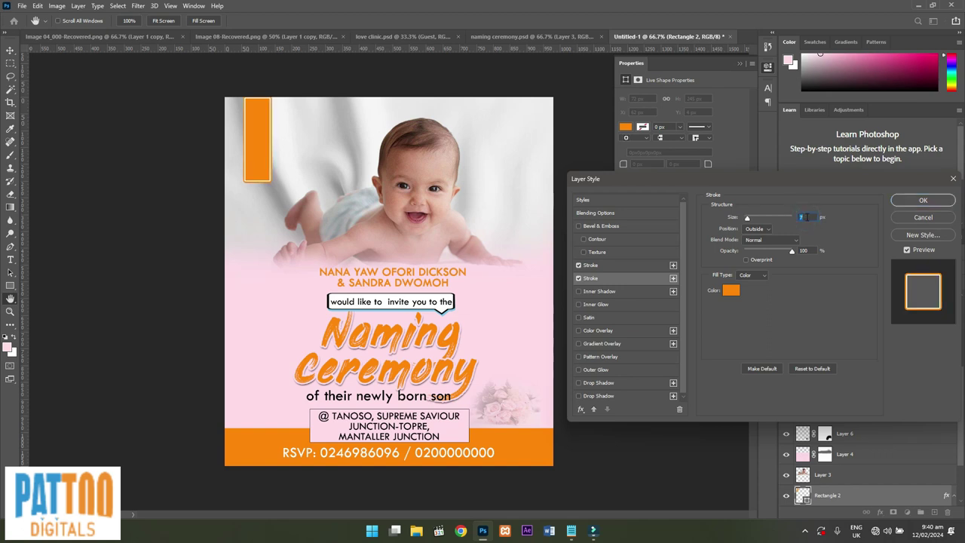
pyautogui.scroll(1, 806, 217)
pyautogui.scroll(2, 806, 217)
pyautogui.scroll(-1, 806, 217)
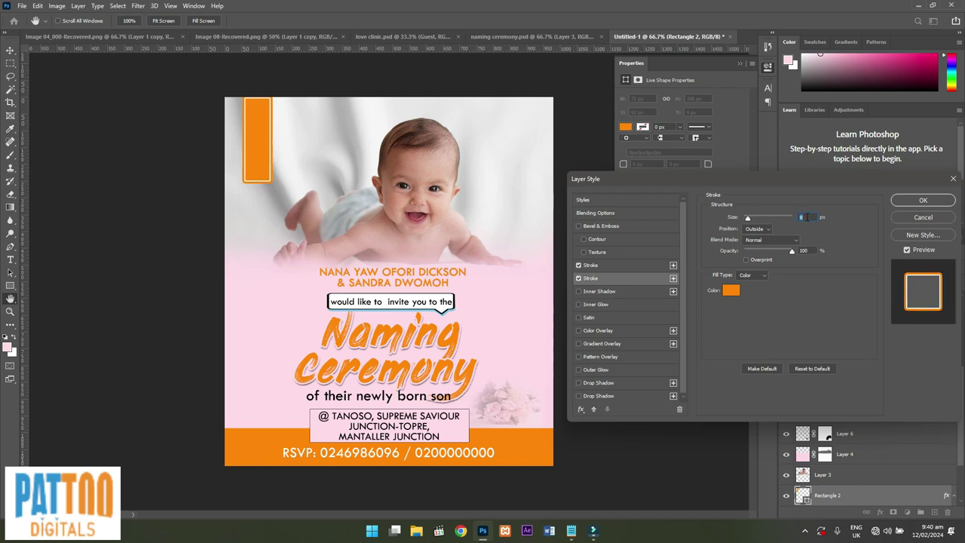
pyautogui.scroll(-1, 806, 217)
pyautogui.scroll(-1, 806, 217)
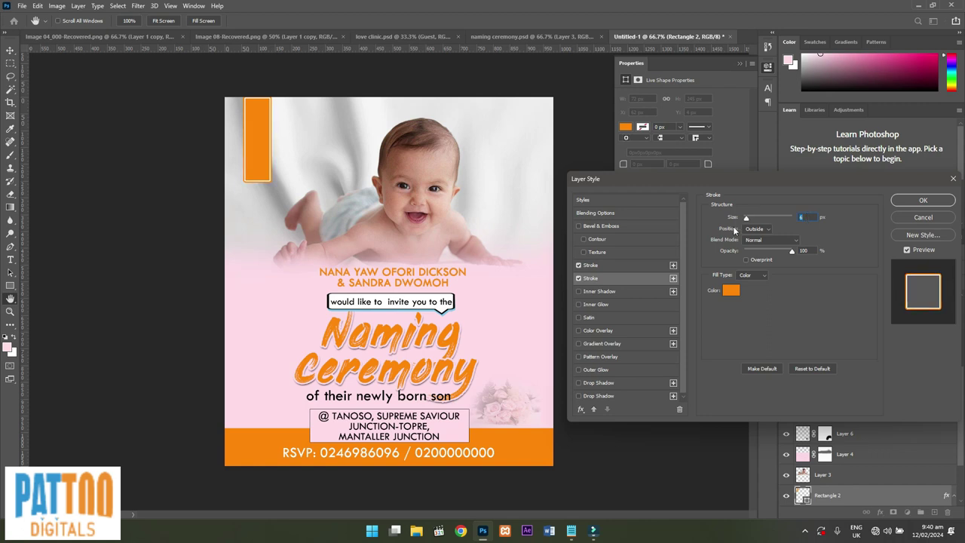
pyautogui.click(925, 199)
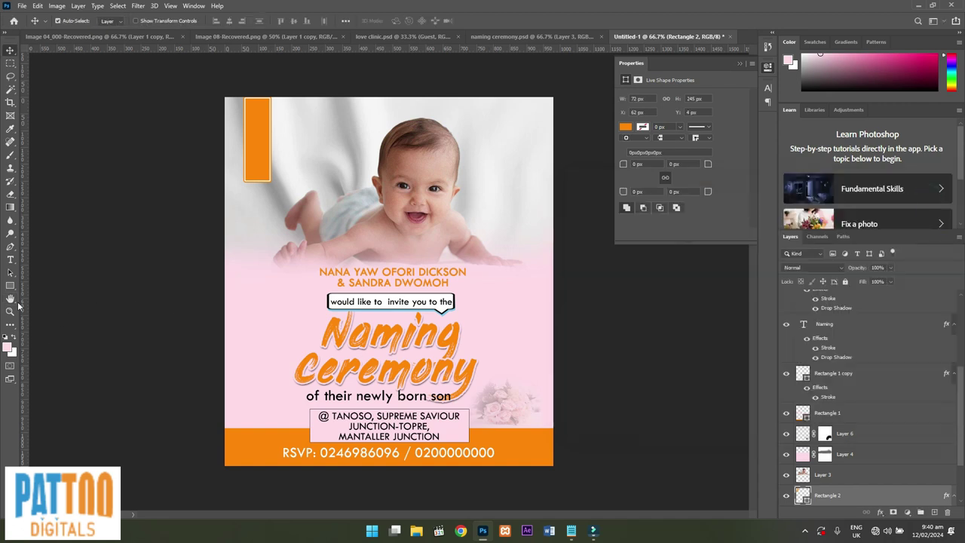
# - Draw a 139 × 133 px orange circle at the bar's bottom end and shift it slightly left
pyautogui.click(11, 286)
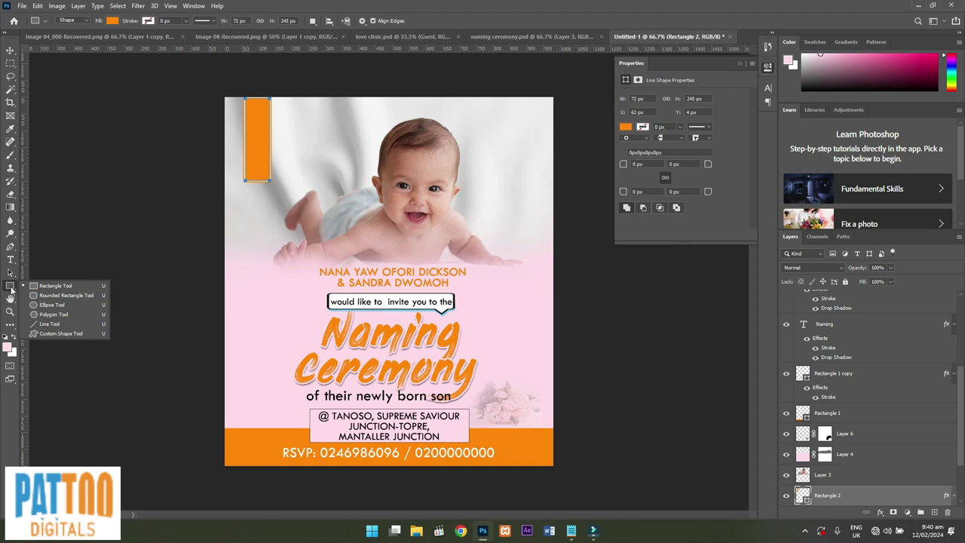
pyautogui.click(63, 304)
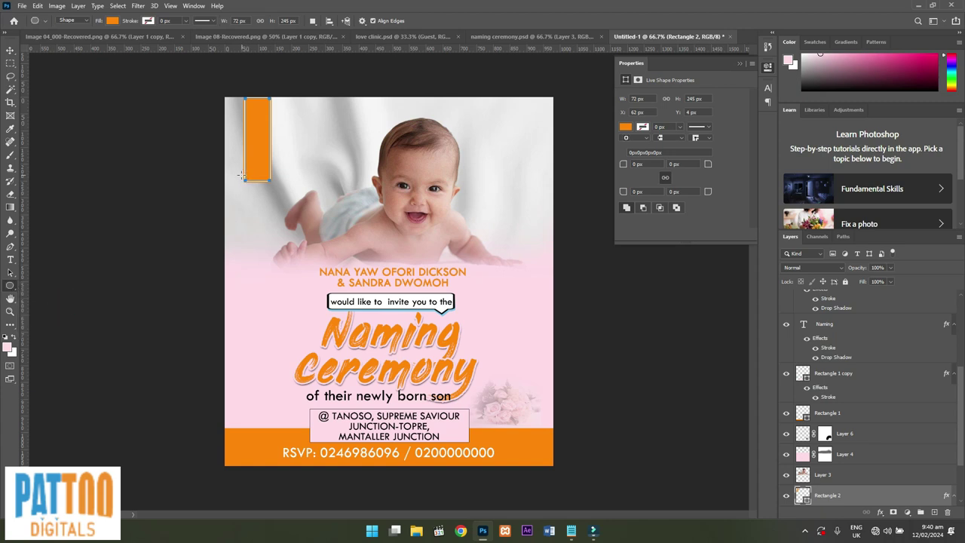
pyautogui.moveTo(241, 176); pyautogui.dragTo(287, 219)
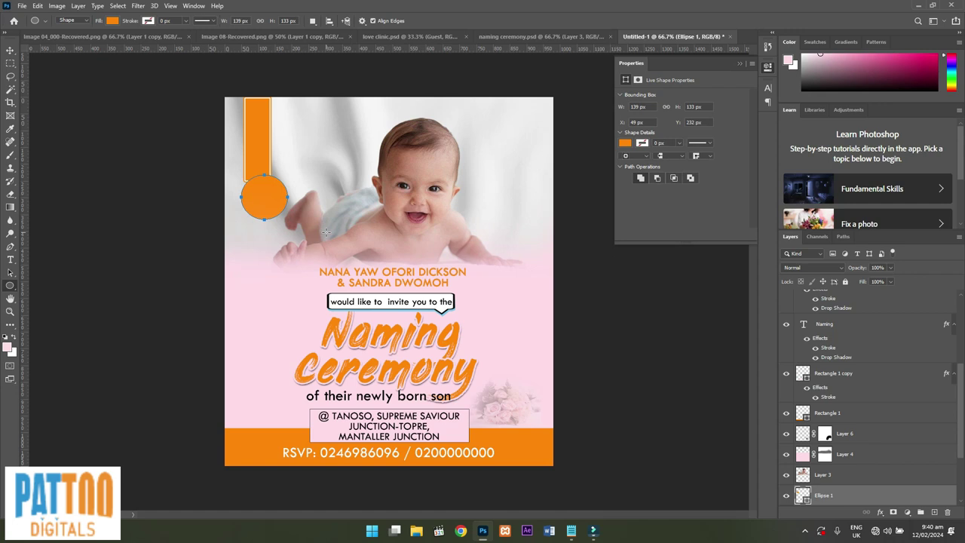
pyautogui.hotkey('ctrl', 't')
pyautogui.press('Left')
pyautogui.press('Left')
pyautogui.press('Left')
pyautogui.press('Left')
pyautogui.press('Left')
pyautogui.press('Left')
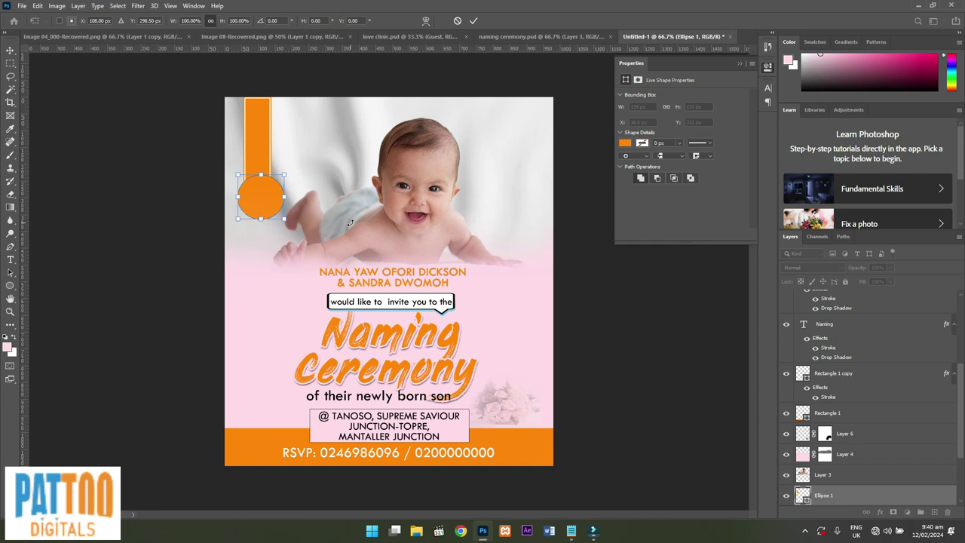
pyautogui.press('Return')
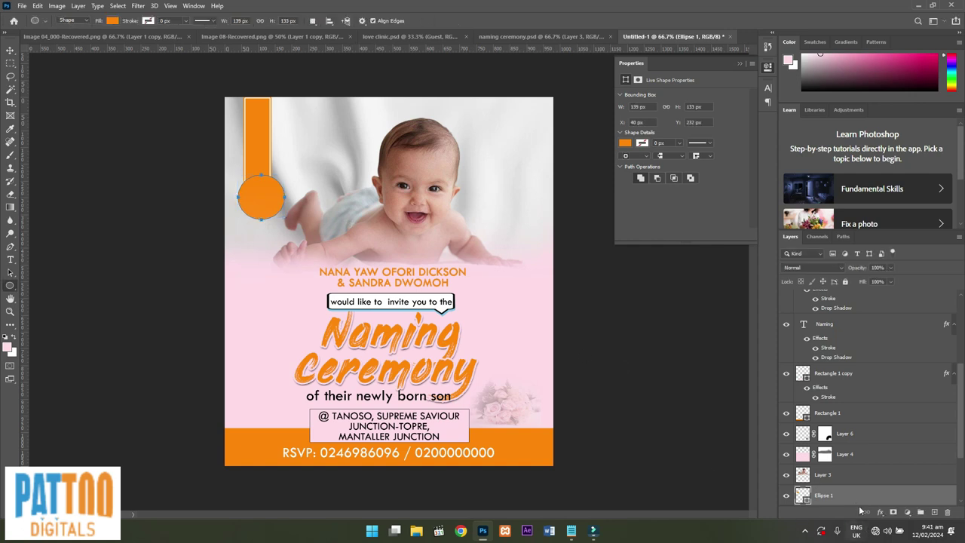
# - Enable the white stroke and the second 6 px orange stroke on the circle
pyautogui.rightClick(856, 494)
pyautogui.press('Escape')
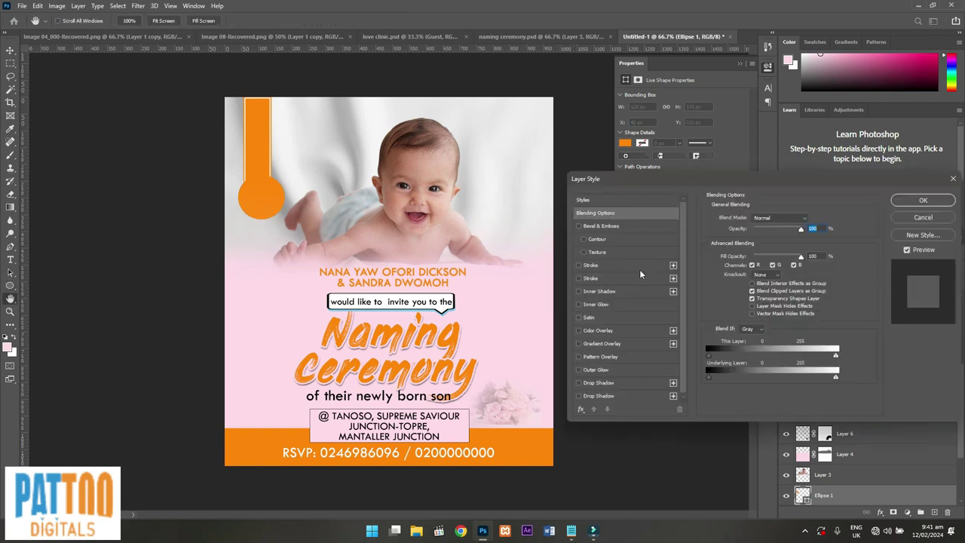
pyautogui.click(640, 264)
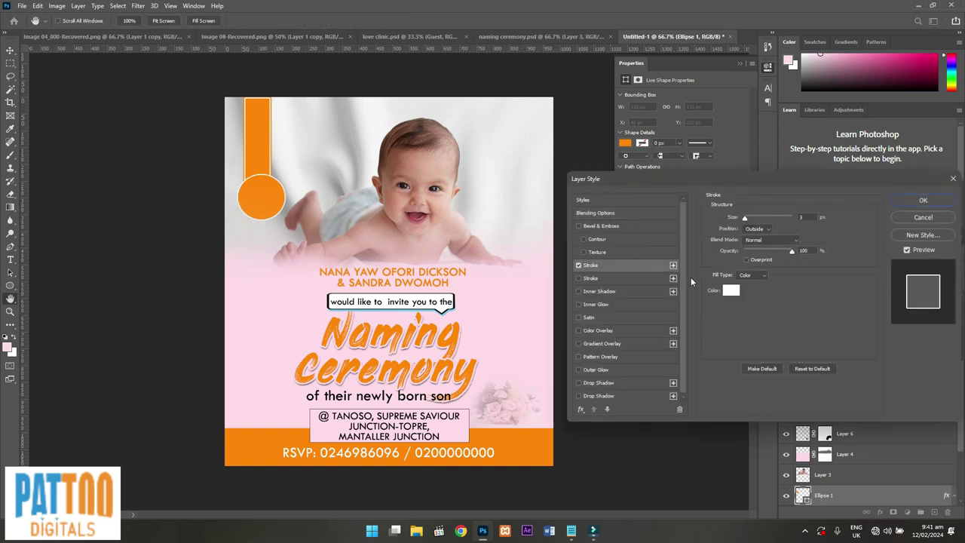
pyautogui.click(642, 278)
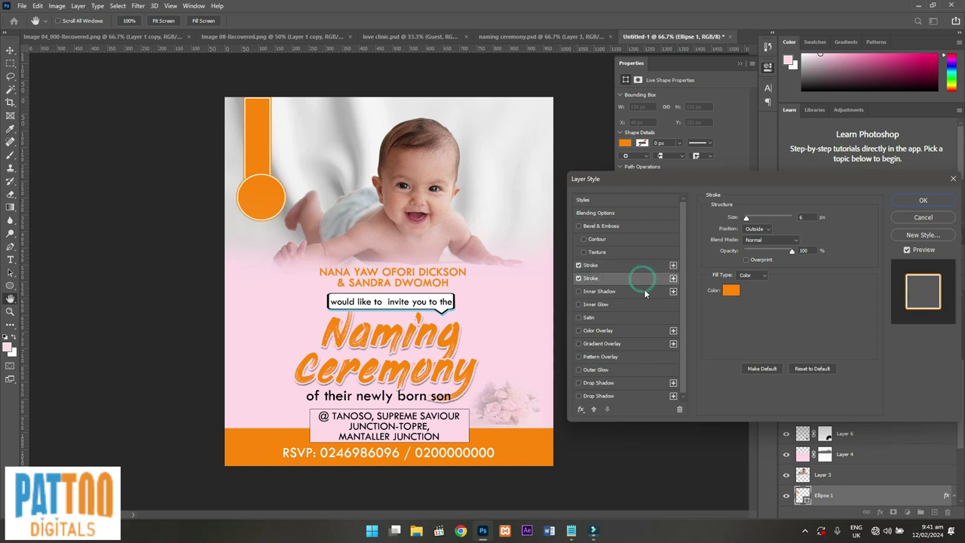
pyautogui.click(921, 201)
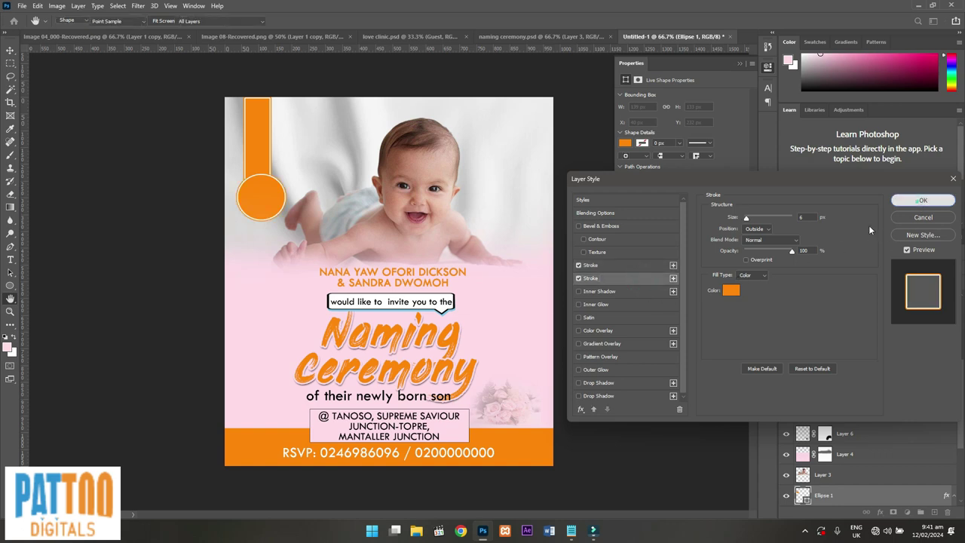
# - Nudge the orange tag bar slightly right to X 75 px
pyautogui.click(10, 49)
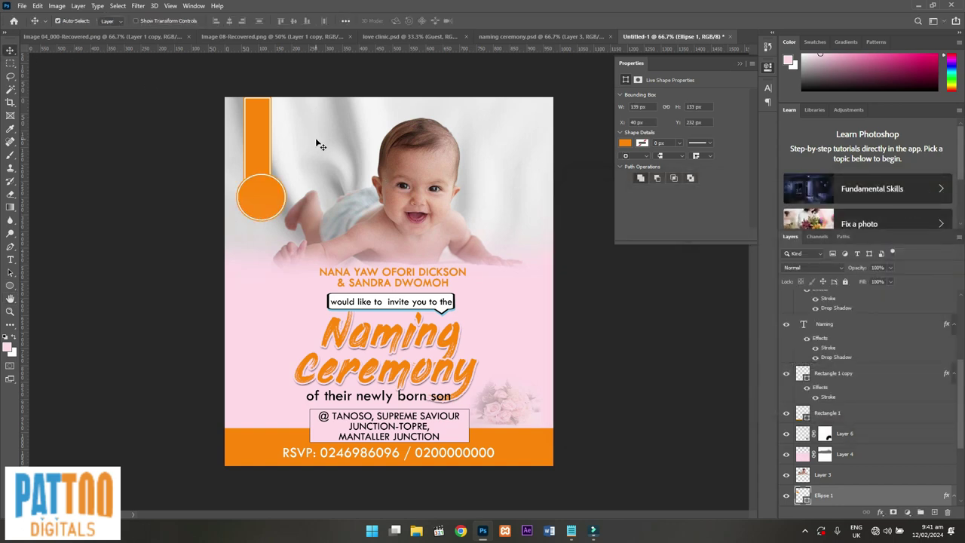
pyautogui.click(257, 127)
pyautogui.press('Right')
pyautogui.press('Right')
pyautogui.press('Right')
pyautogui.press('Right')
pyautogui.press('Right')
pyautogui.press('Right')
pyautogui.press('Right')
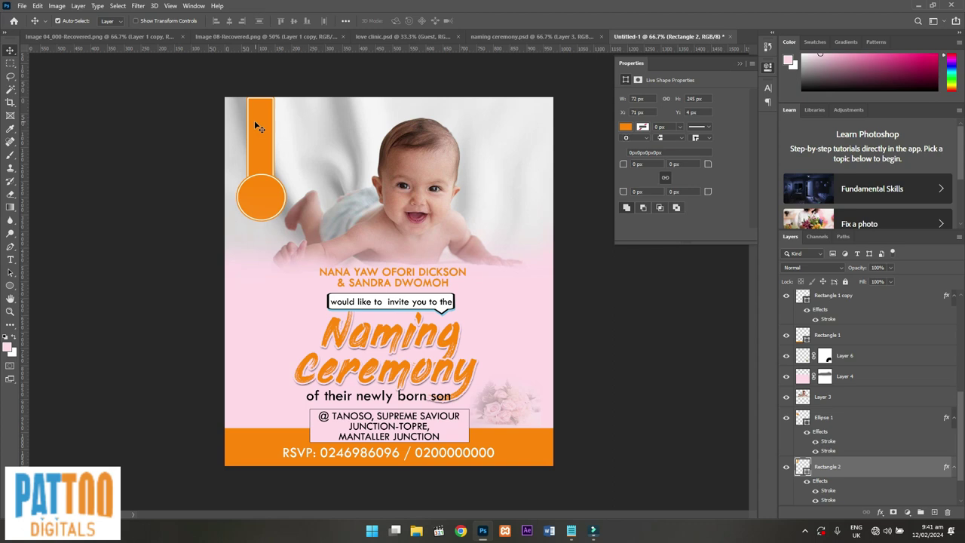
# - Type 'SAVE THE DATE' on three lines and move it into the orange circle
pyautogui.click(367, 284)
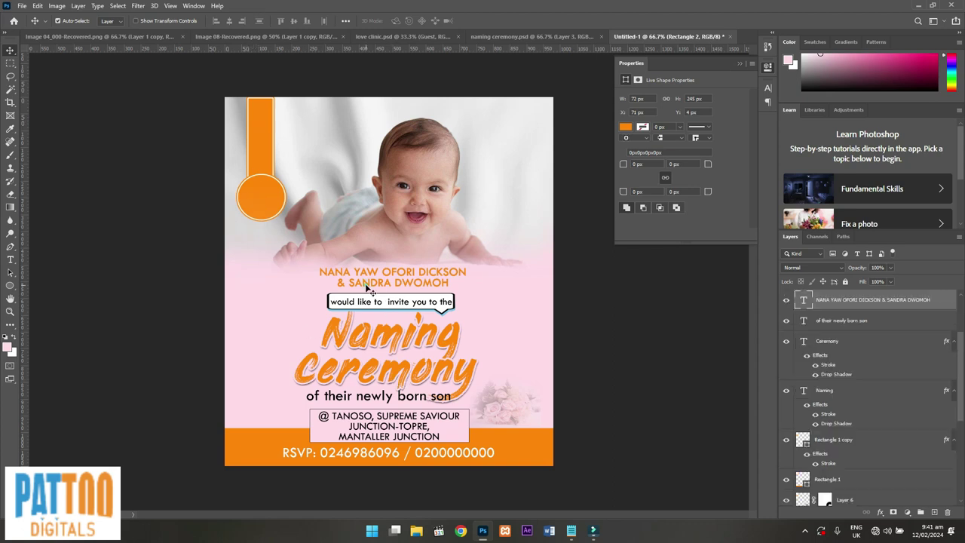
pyautogui.click(390, 421)
pyautogui.press('t')
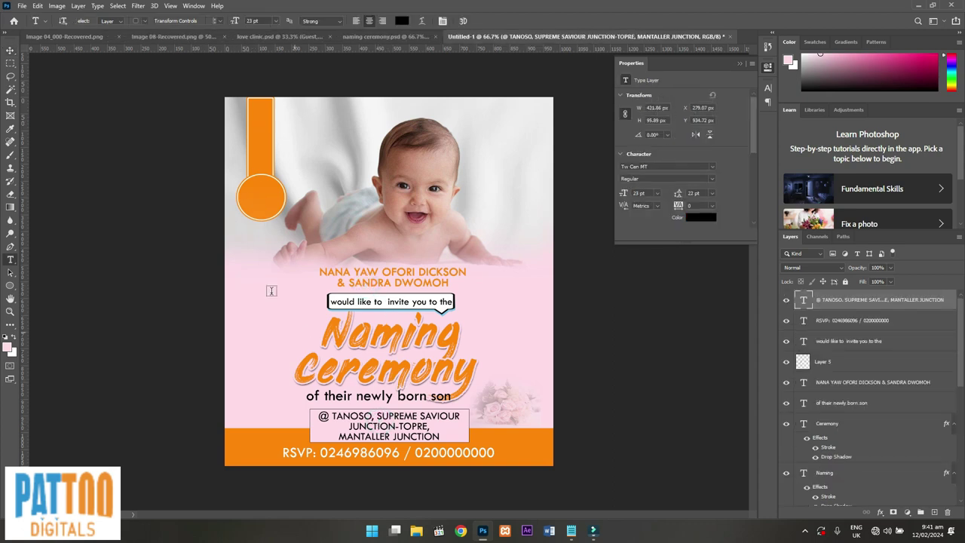
pyautogui.click(247, 249)
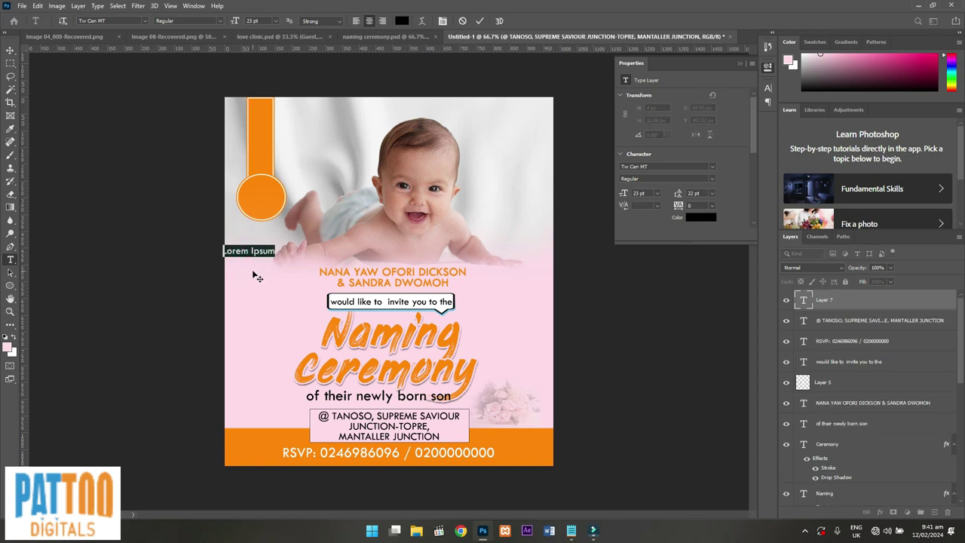
pyautogui.click(253, 272)
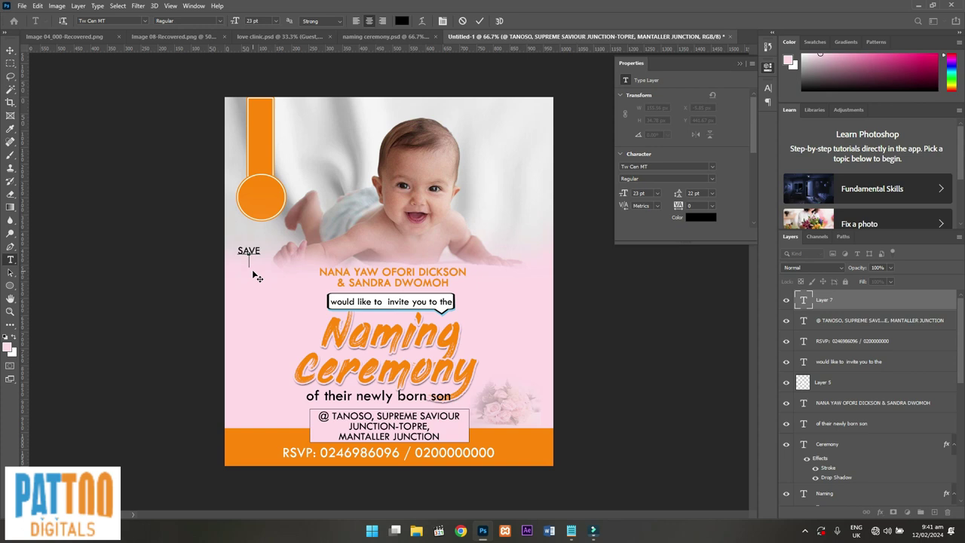
pyautogui.press('Return')
pyautogui.write('DATE')
pyautogui.moveTo(257, 277); pyautogui.dragTo(276, 223)
pyautogui.moveTo(275, 219); pyautogui.dragTo(274, 220)
# - Make the SAVE THE DATE text white at 25 pt and commit it
pyautogui.hotkey('ctrl', 'a')
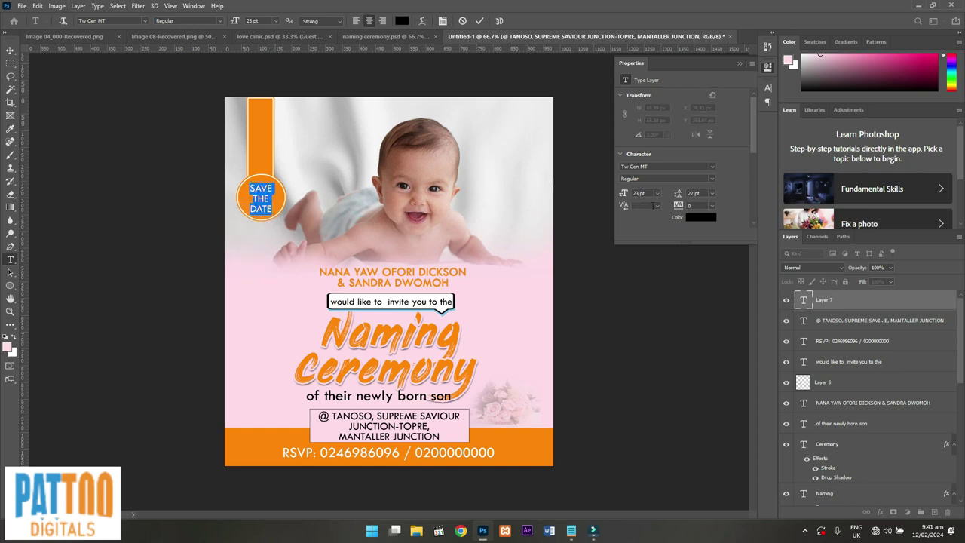
pyautogui.click(707, 217)
pyautogui.moveTo(593, 138); pyautogui.dragTo(563, 89)
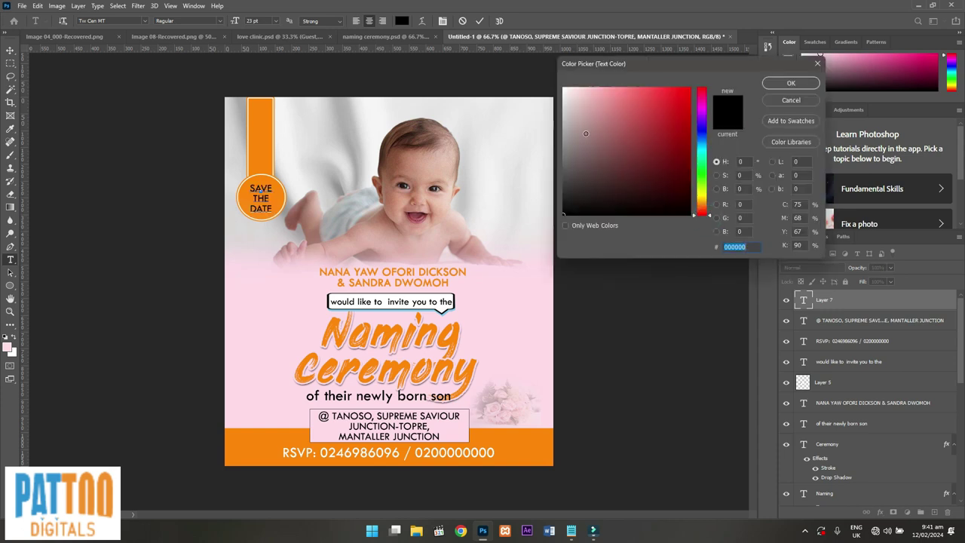
pyautogui.click(784, 81)
pyautogui.click(740, 62)
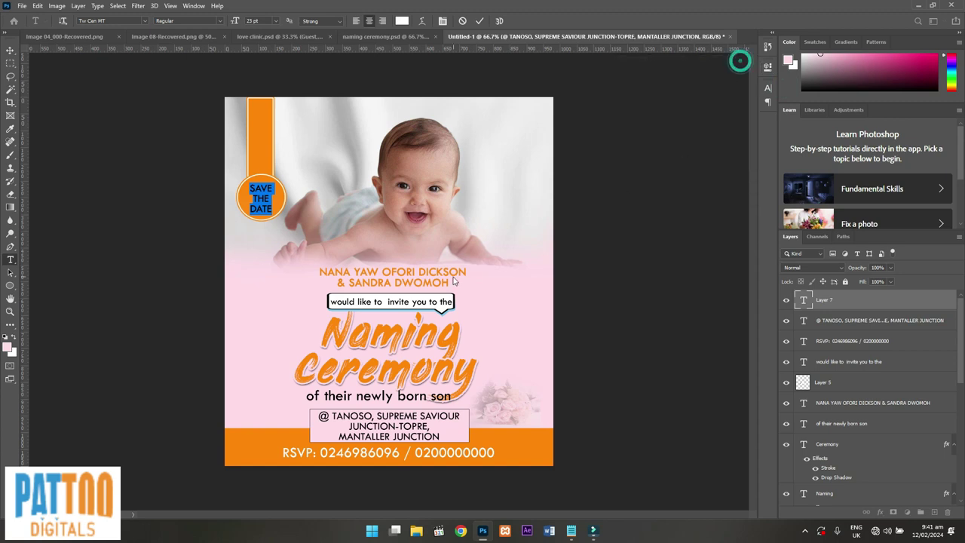
pyautogui.click(768, 87)
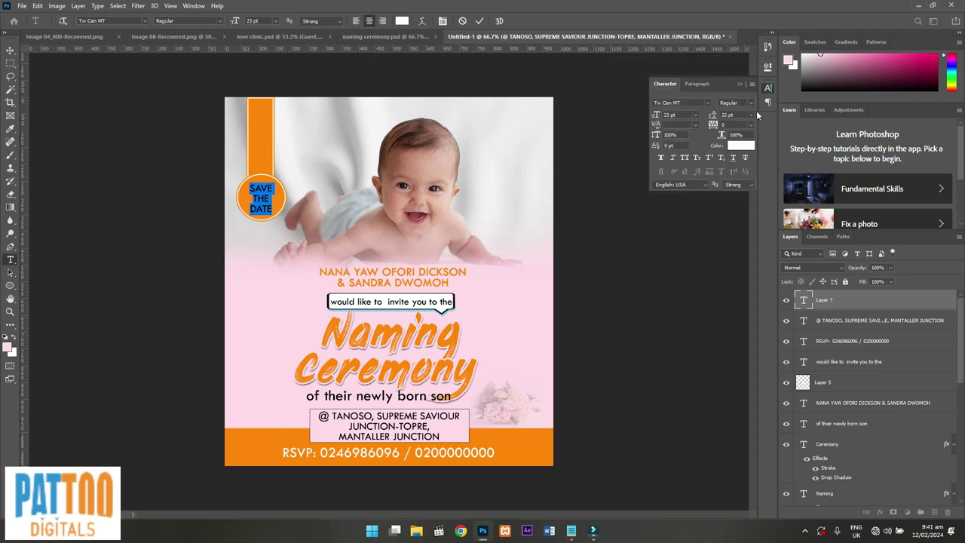
pyautogui.press('Up')
pyautogui.click(480, 20)
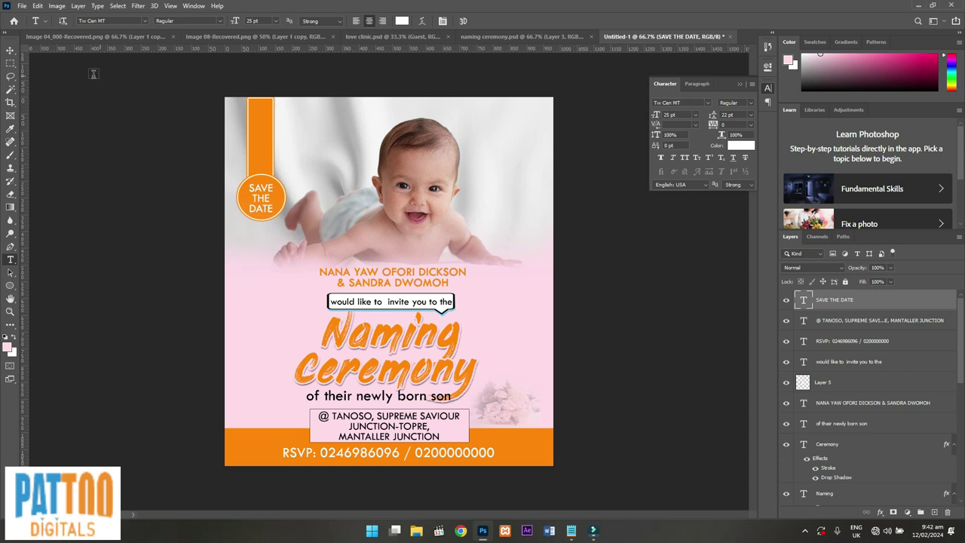
# - Duplicate the orange circle, enlarge the copy beside the invitation banner, and raise it above the tag layers
pyautogui.click(10, 50)
pyautogui.click(286, 205)
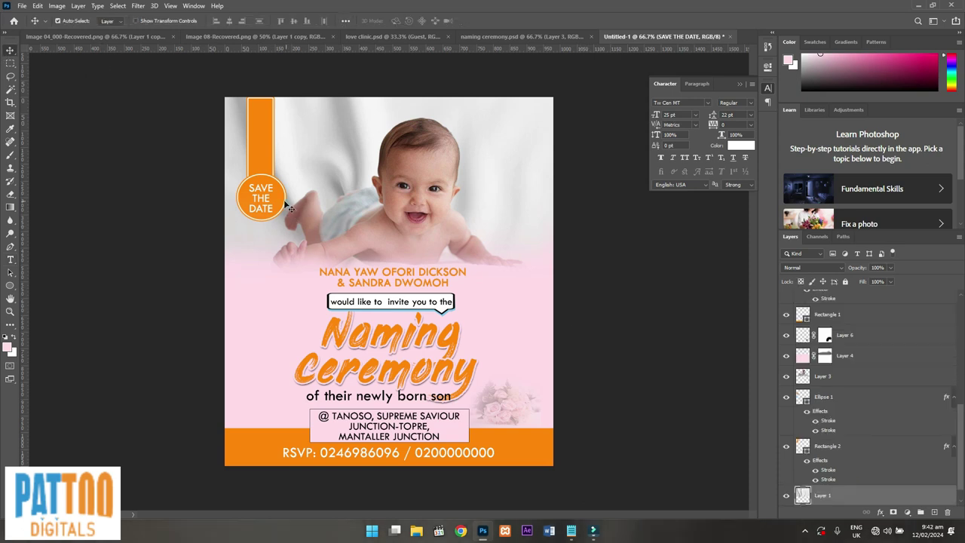
pyautogui.press('ctrl')
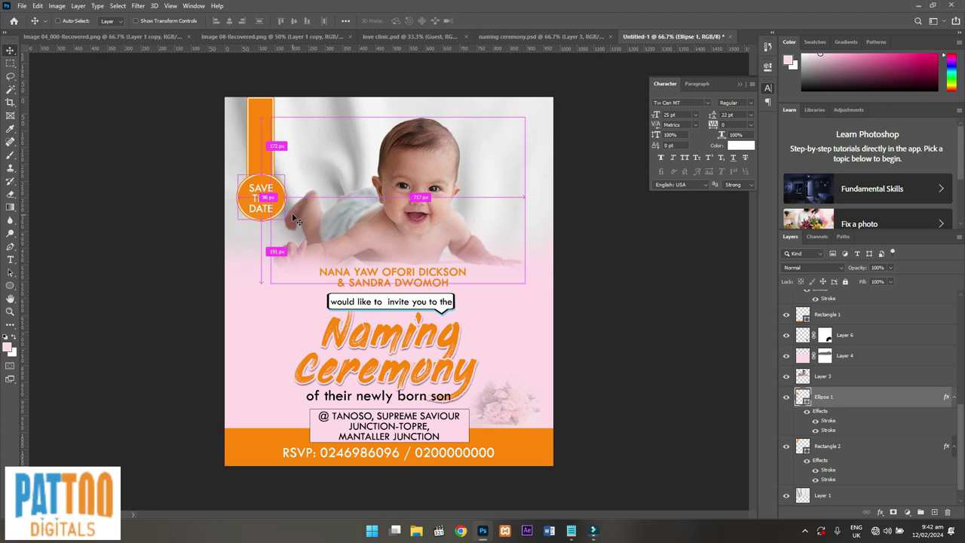
pyautogui.hotkey('ctrl', 'j')
pyautogui.hotkey('ctrl', 't')
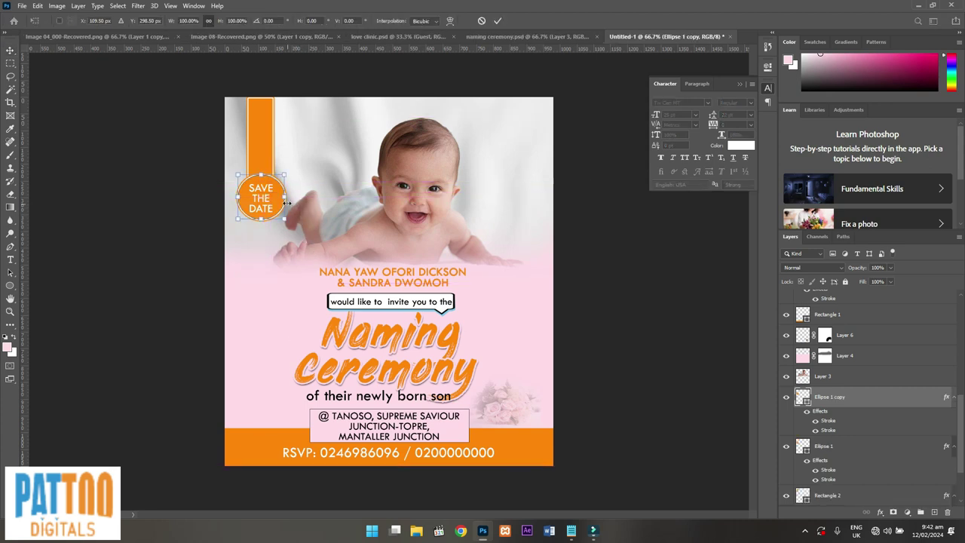
pyautogui.moveTo(265, 200); pyautogui.dragTo(497, 323)
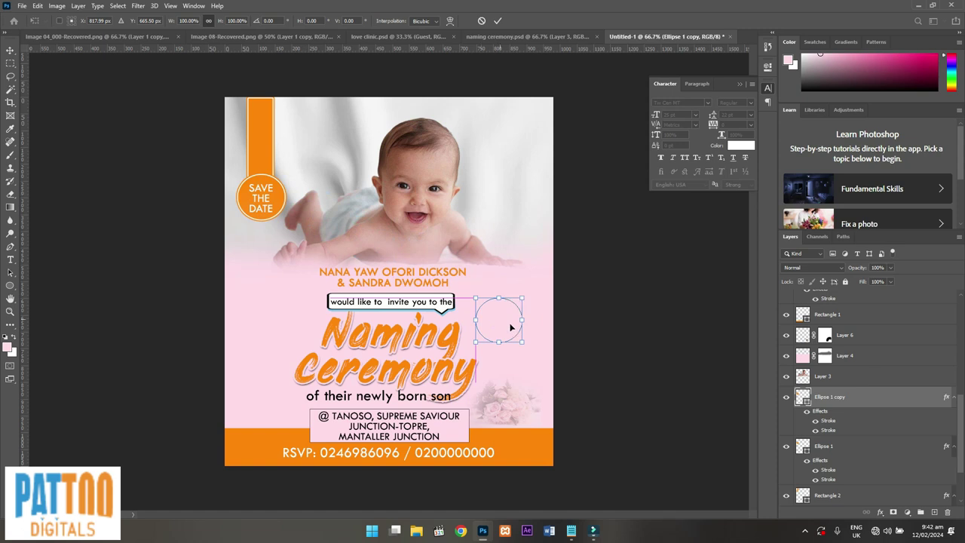
pyautogui.moveTo(523, 343); pyautogui.dragTo(518, 326)
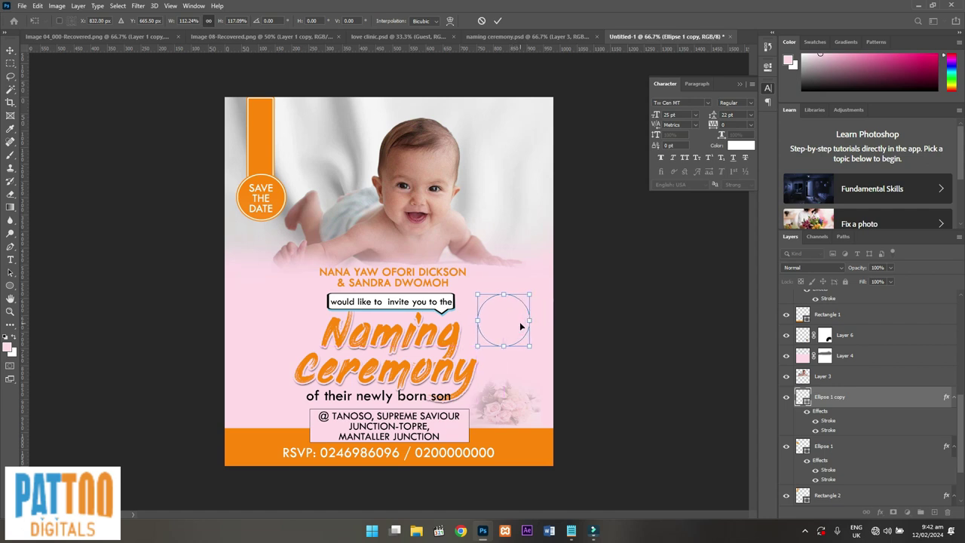
pyautogui.scroll(1, 520, 325)
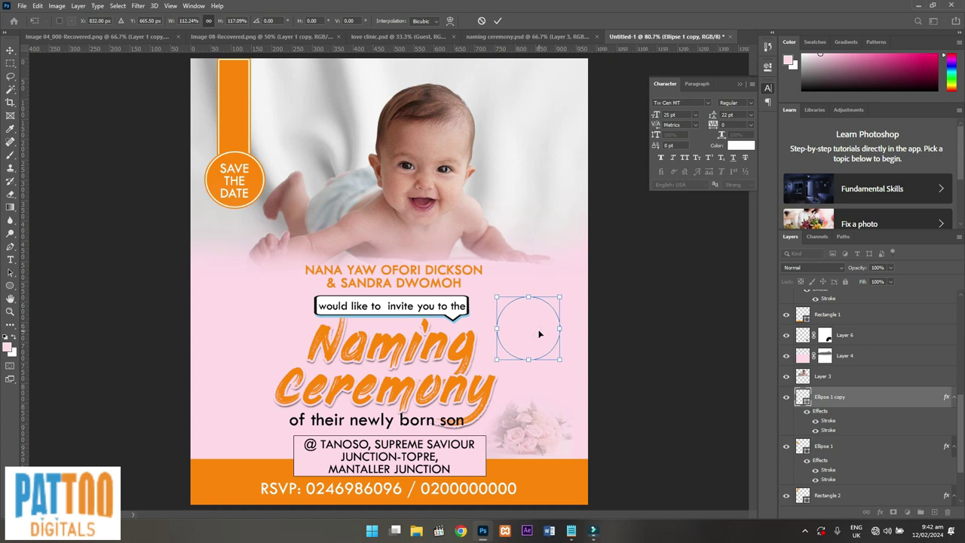
pyautogui.press('Return')
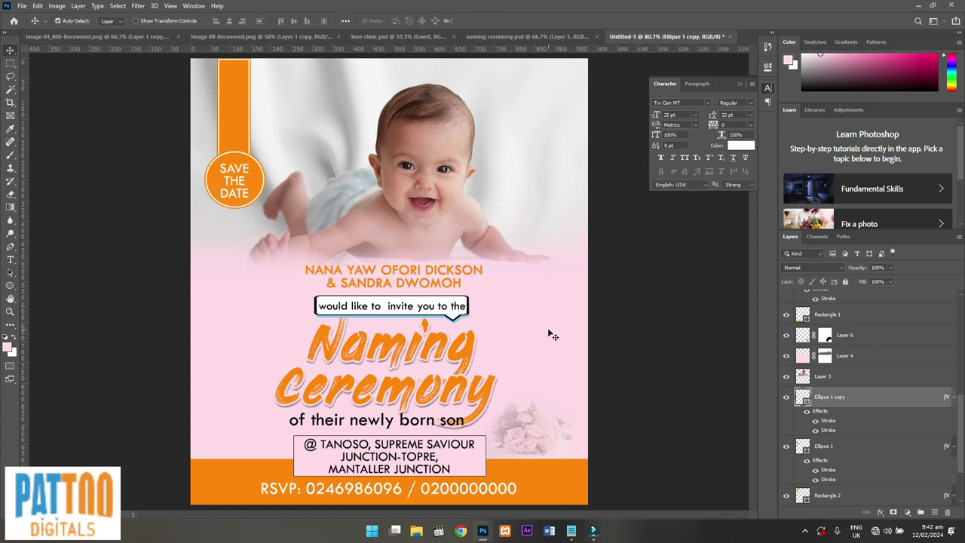
pyautogui.moveTo(854, 398); pyautogui.dragTo(854, 310)
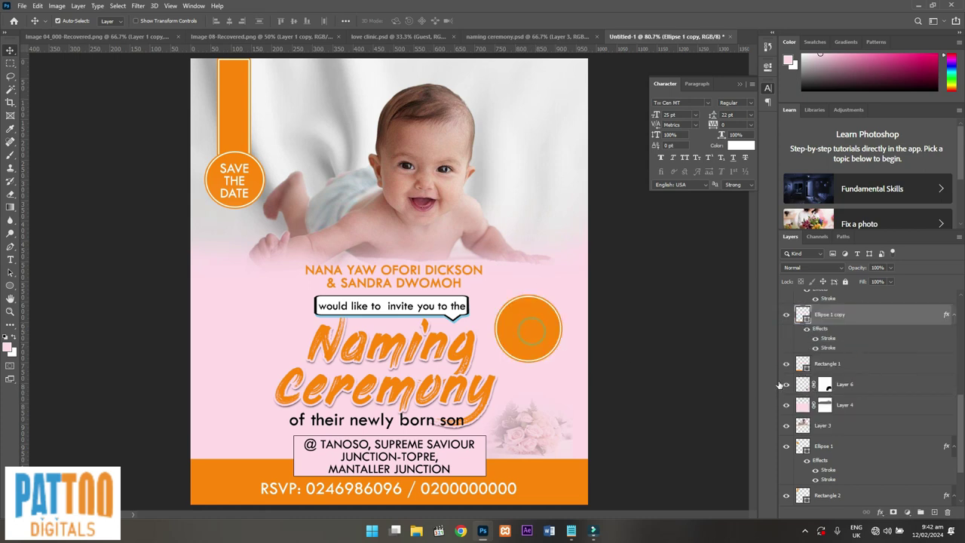
# - Fill the circle copy black (000000) and recolour its outer stroke black
pyautogui.doubleClick(806, 320)
pyautogui.write('000000')
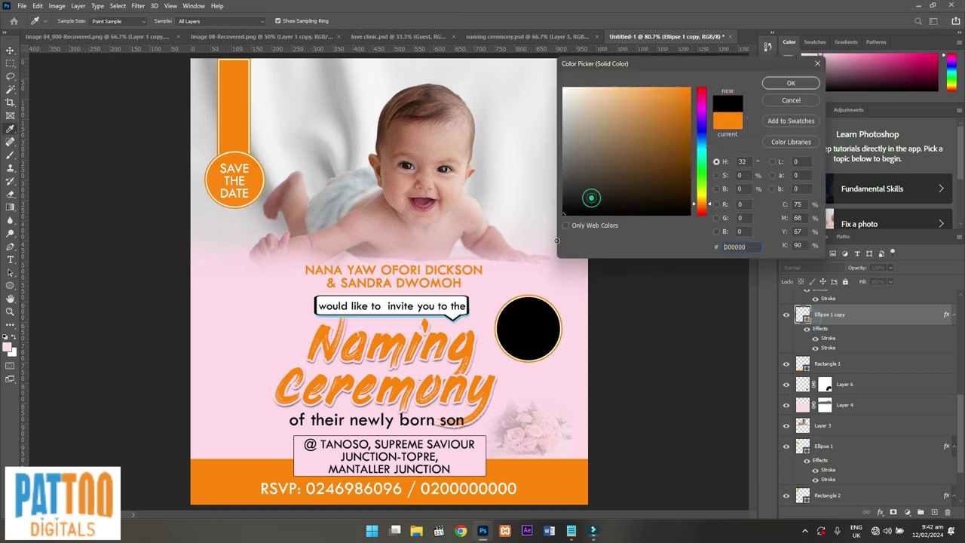
pyautogui.click(799, 83)
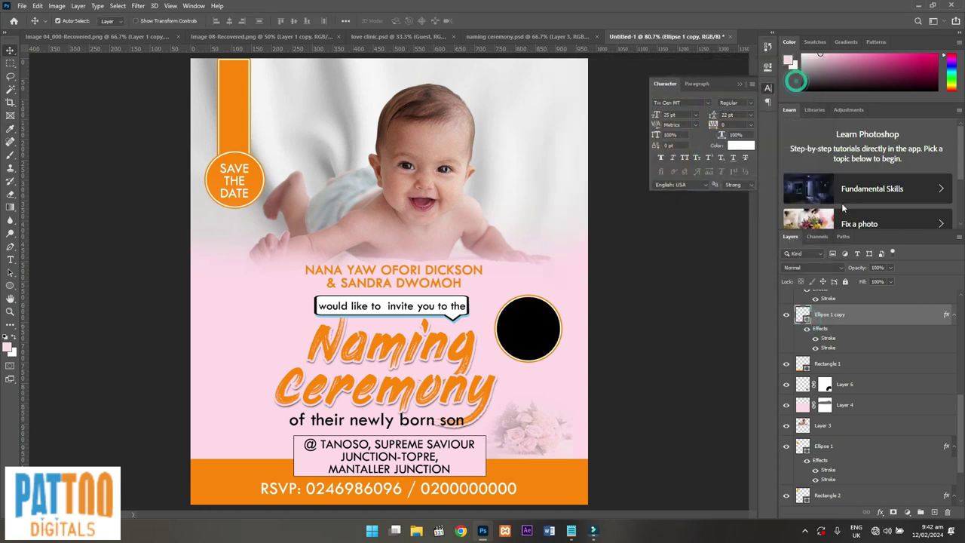
pyautogui.doubleClick(828, 349)
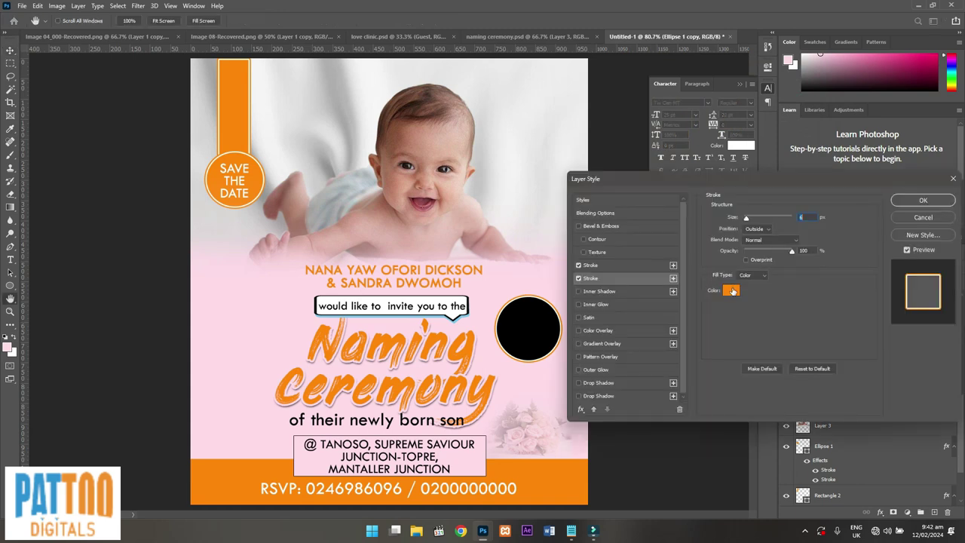
pyautogui.click(732, 291)
pyautogui.click(527, 326)
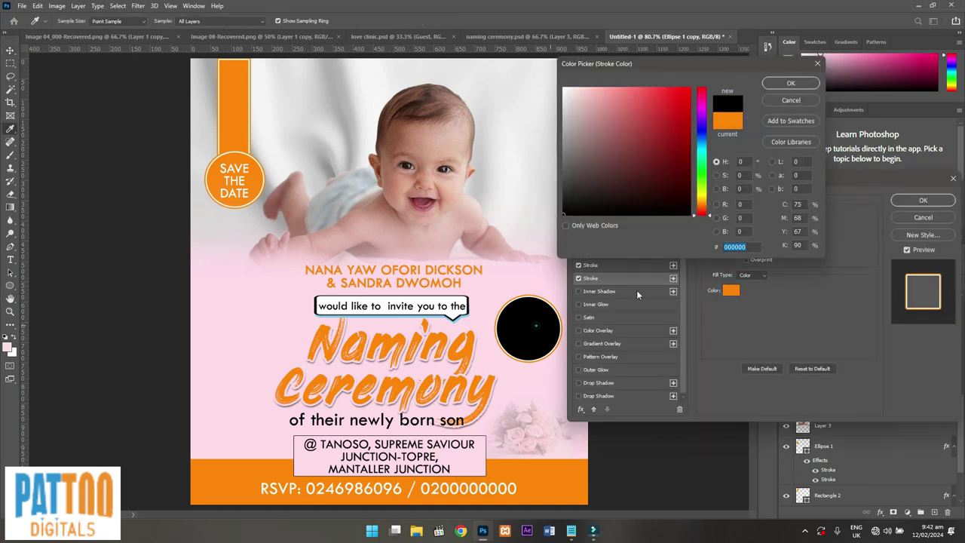
pyautogui.click(783, 84)
pyautogui.click(931, 201)
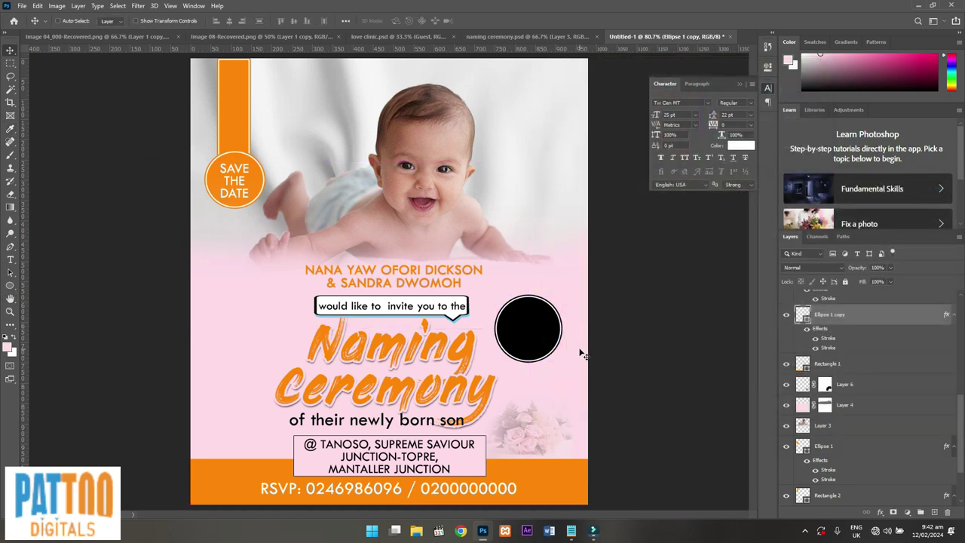
# - Rotate the black circle slightly
pyautogui.hotkey('ctrl', 't')
pyautogui.moveTo(579, 348); pyautogui.dragTo(574, 361)
pyautogui.press('Return')
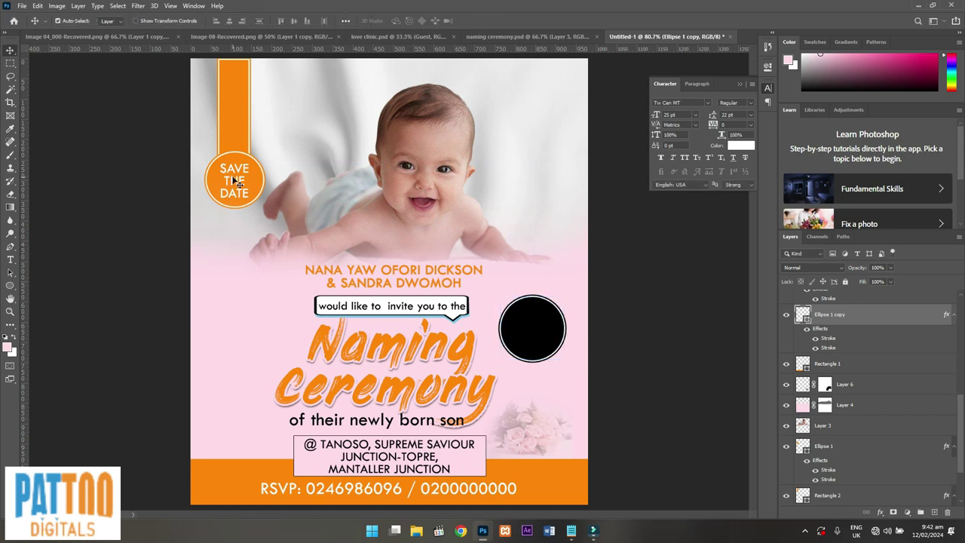
pyautogui.click(235, 181)
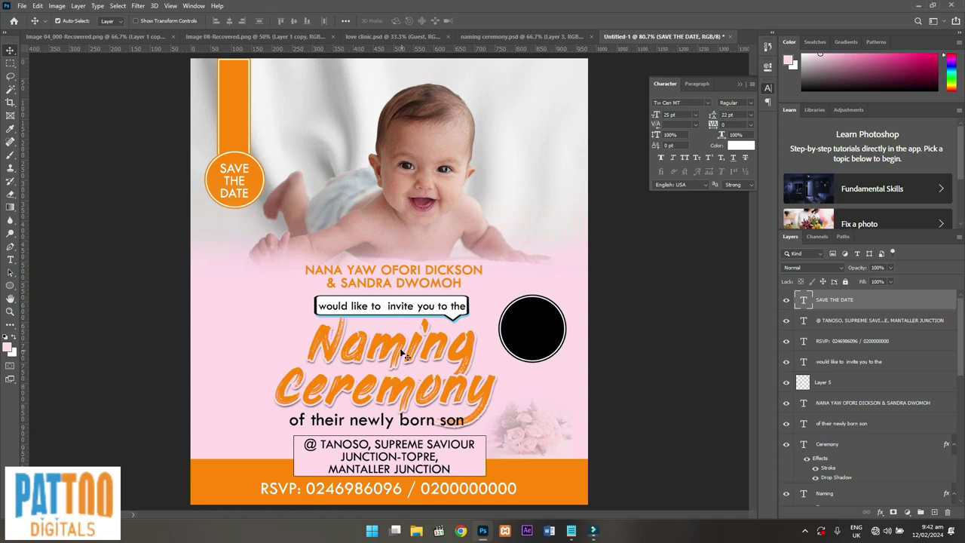
# - Copy SAVE THE DATE into the black circle, retype it as 'SUN. 10TH DECEMBER 2023', and centre it
pyautogui.press('ctrl')
pyautogui.hotkey('ctrl', 'j')
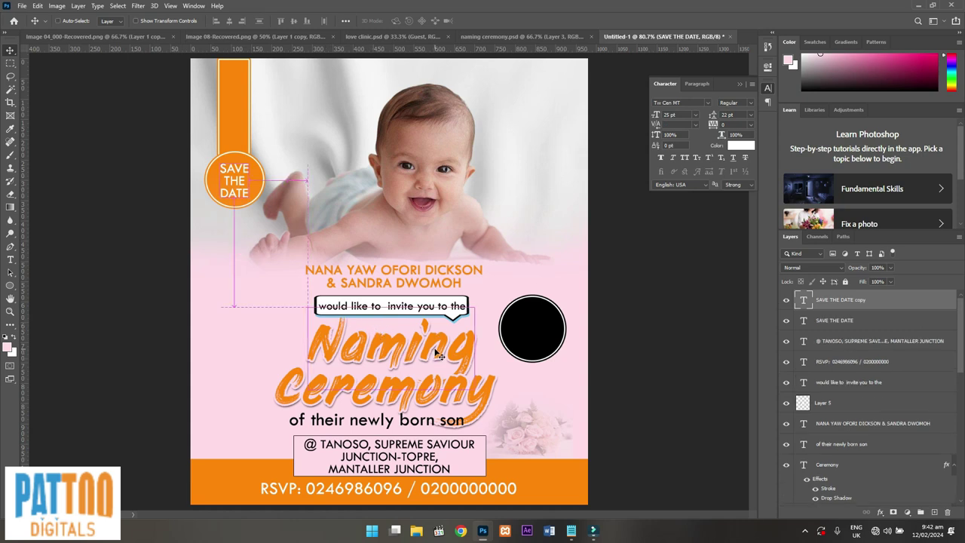
pyautogui.click(12, 260)
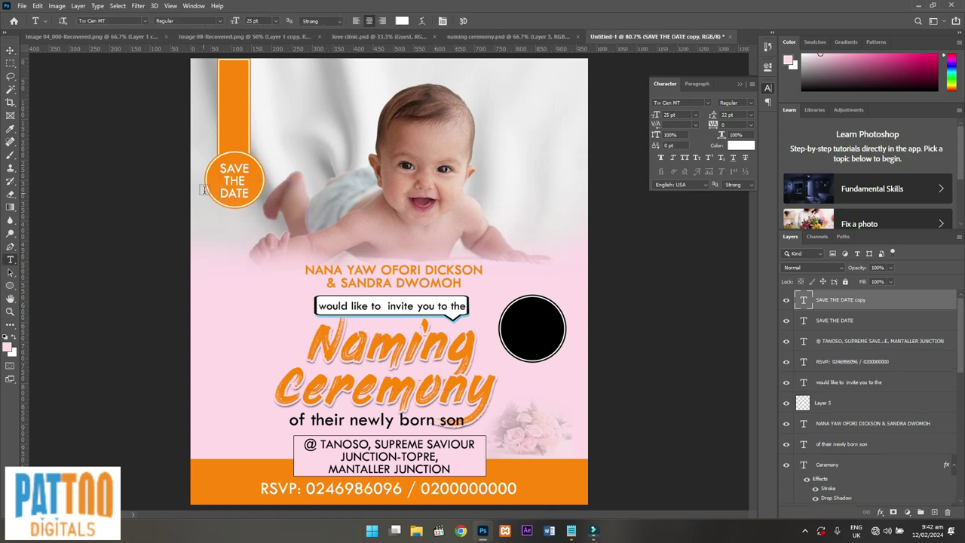
pyautogui.click(246, 238)
pyautogui.moveTo(452, 317); pyautogui.dragTo(538, 375)
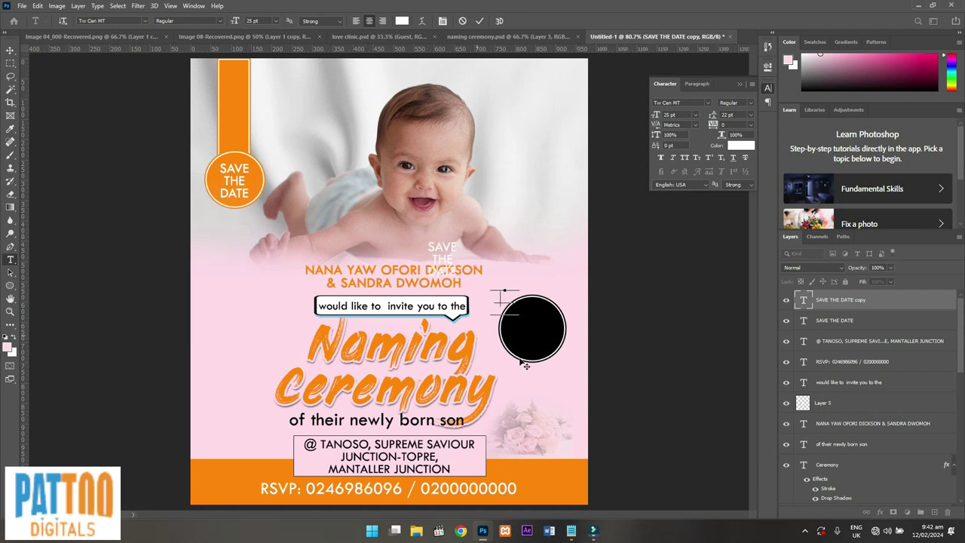
pyautogui.hotkey('ctrl', 'a')
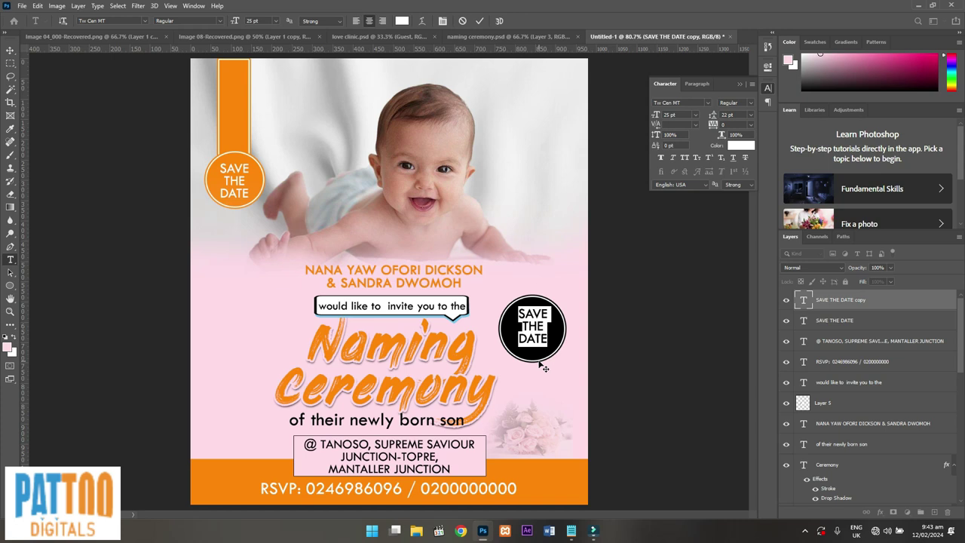
pyautogui.write('SUN. 1')
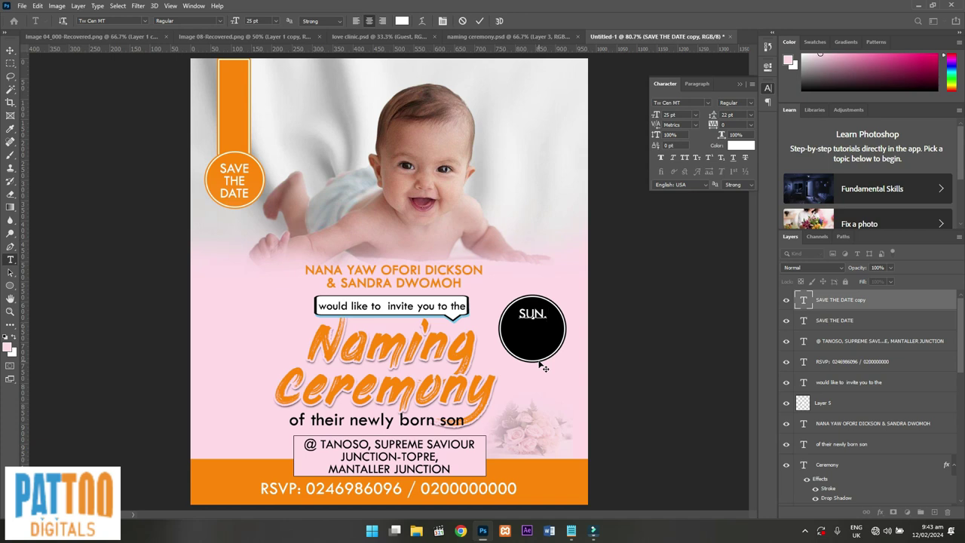
pyautogui.write('0TH ')
pyautogui.write('DEC')
pyautogui.write('EMBER ')
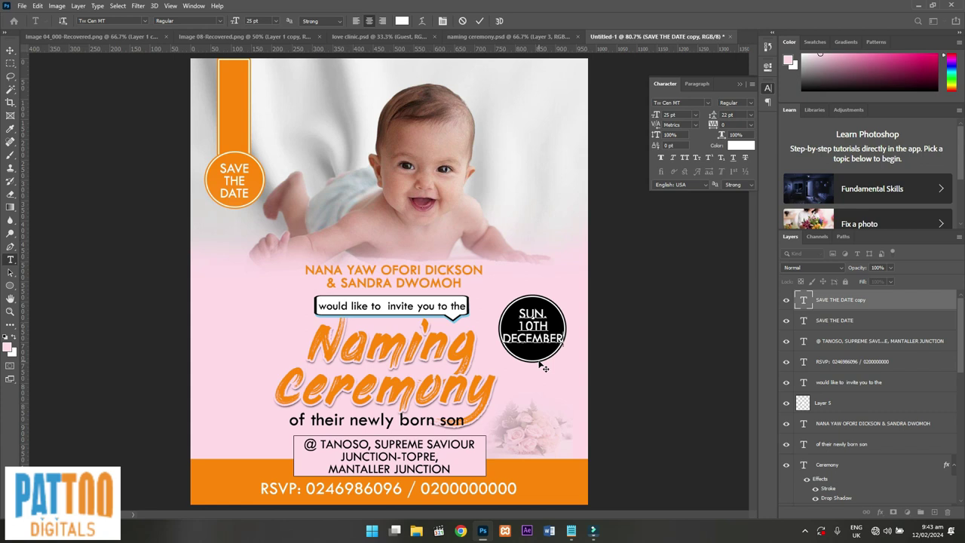
pyautogui.write('2023')
pyautogui.click(542, 368)
pyautogui.moveTo(542, 368); pyautogui.dragTo(541, 366)
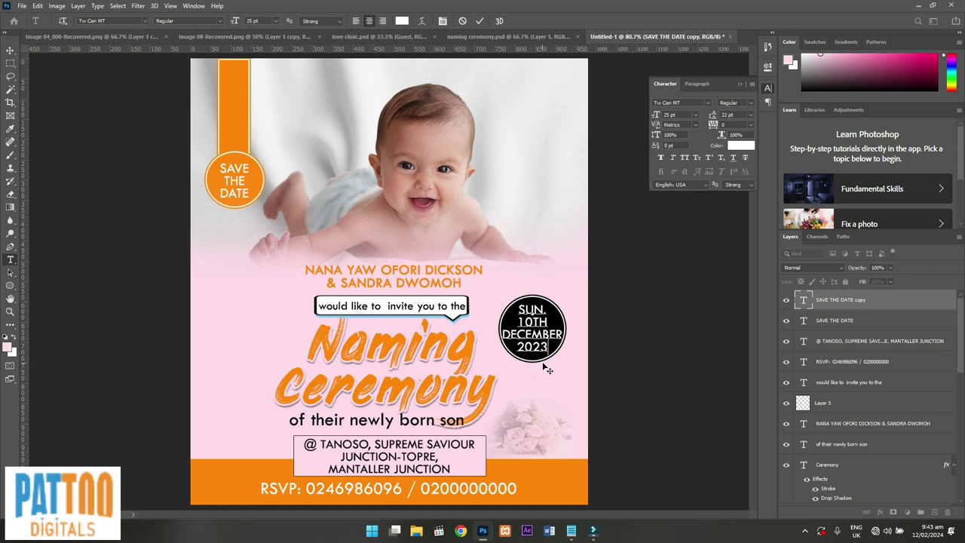
pyautogui.moveTo(546, 370); pyautogui.dragTo(546, 368)
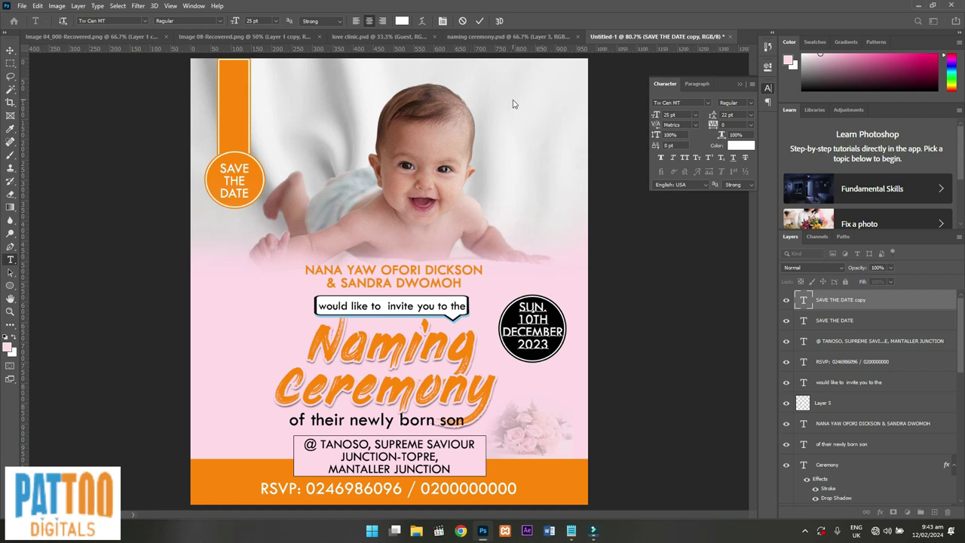
# - Commit the 'SUN. 10TH DECEMBER 2023' text and select the black date circle layer
pyautogui.click(480, 20)
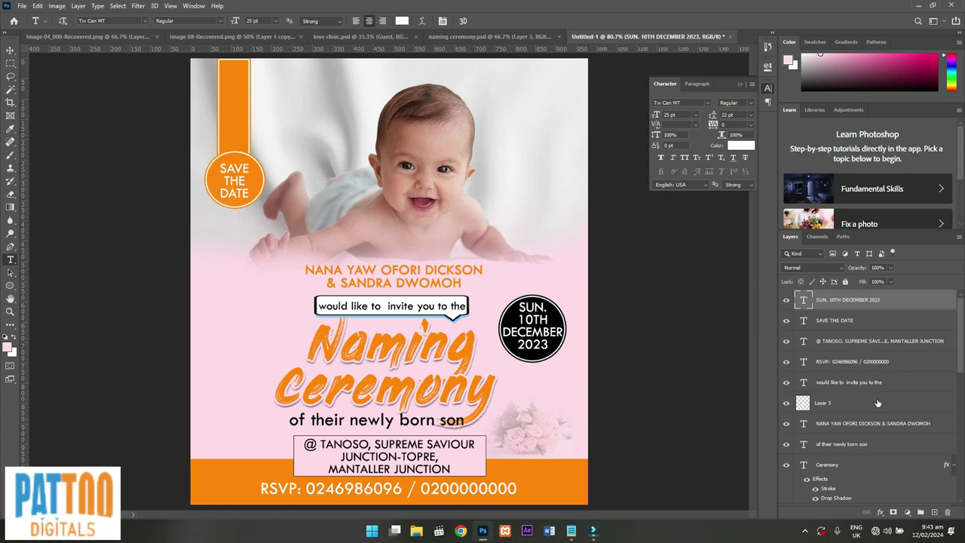
pyautogui.scroll(-2, 822, 433)
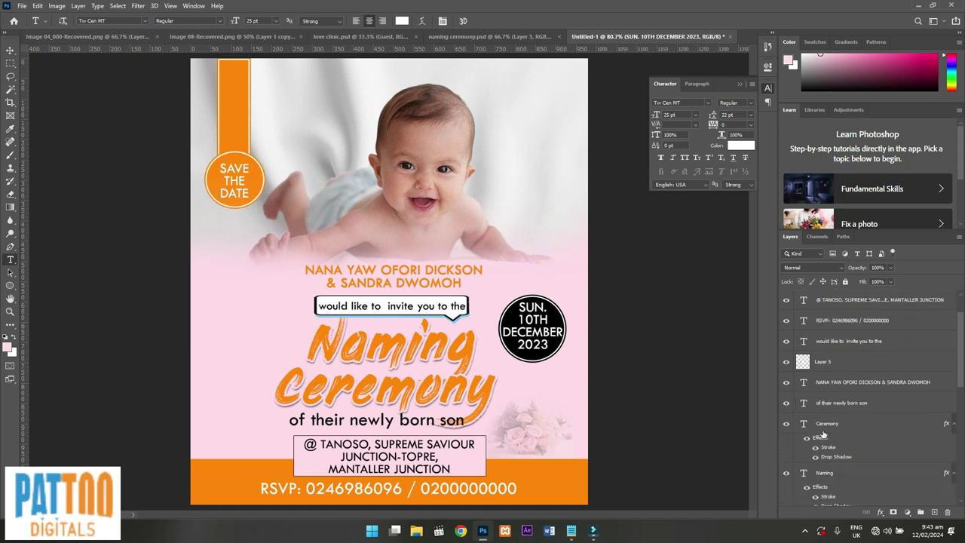
pyautogui.scroll(2, 823, 433)
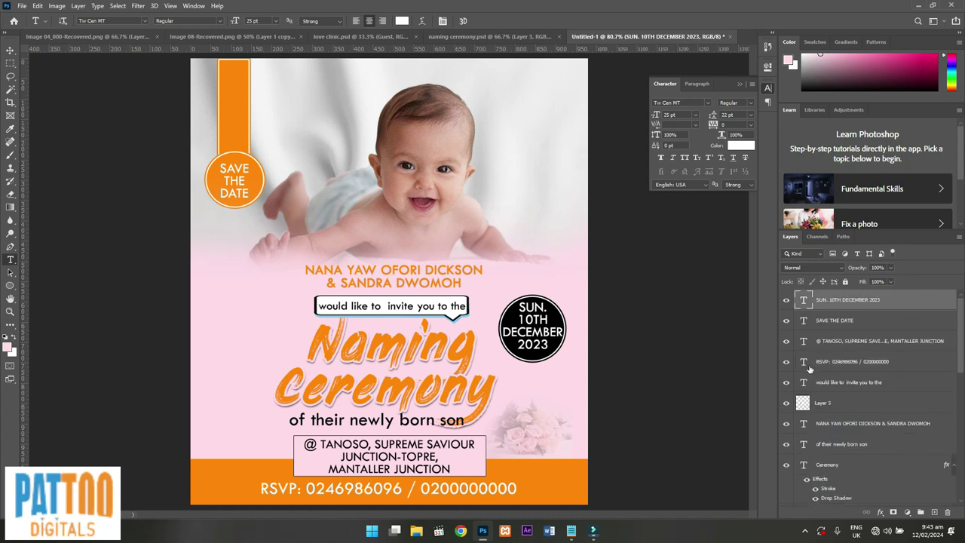
pyautogui.click(9, 51)
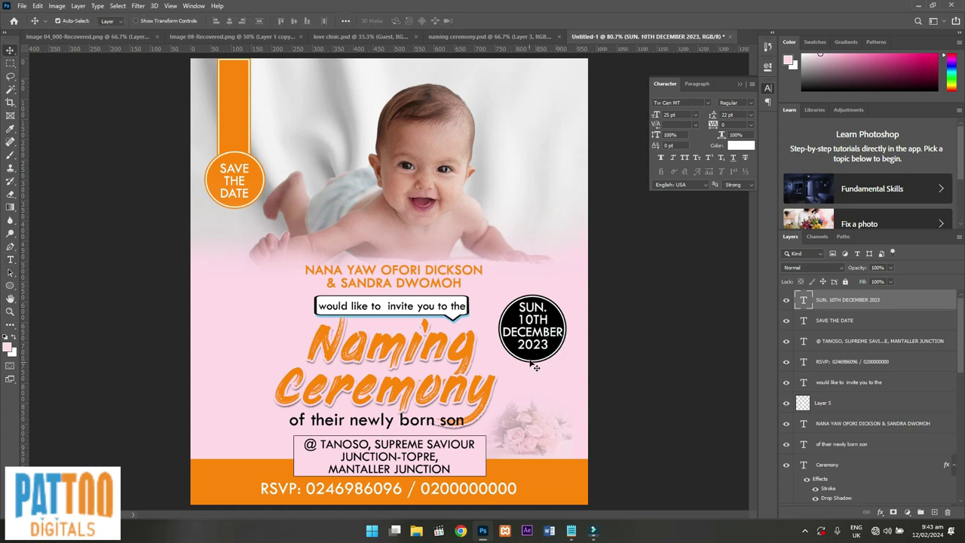
pyautogui.click(535, 364)
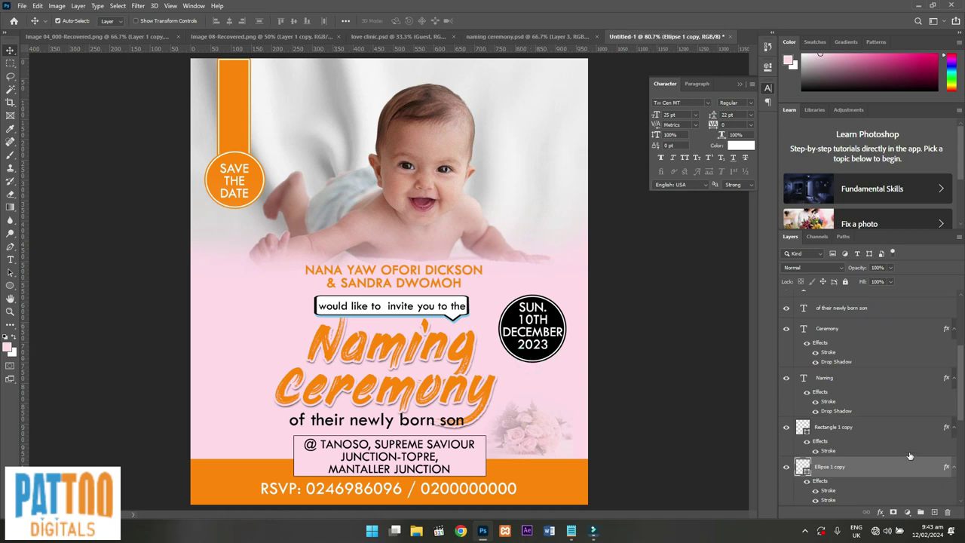
# - Try Free Transform on the date circle and address box, leaving both unchanged
pyautogui.keyDown('ctrl'); pyautogui.click(904, 426); pyautogui.keyUp('ctrl')
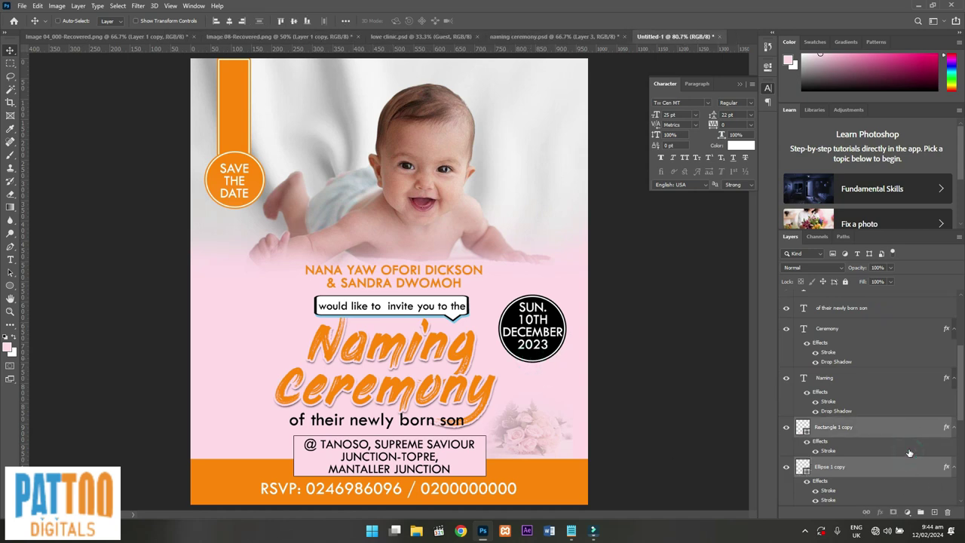
pyautogui.hotkey('ctrl', 't')
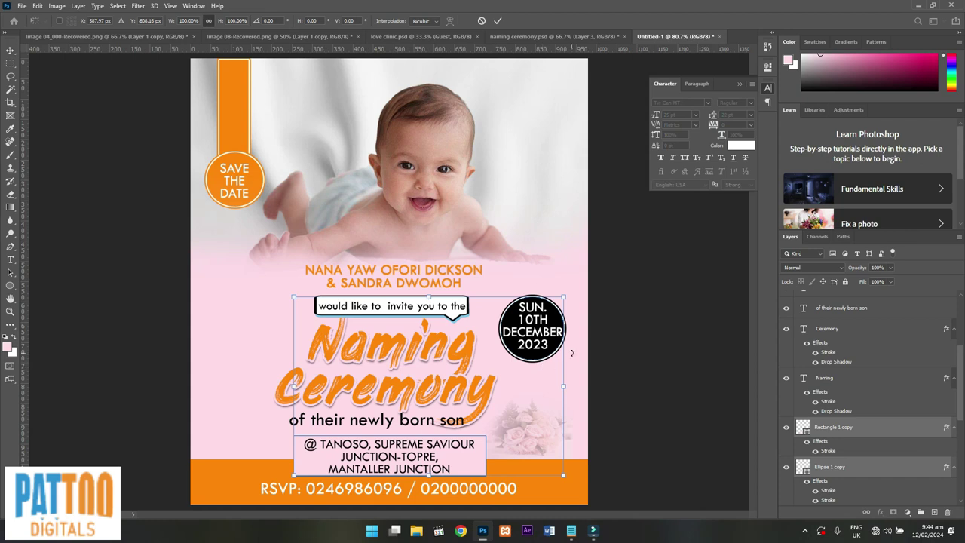
pyautogui.press('Return')
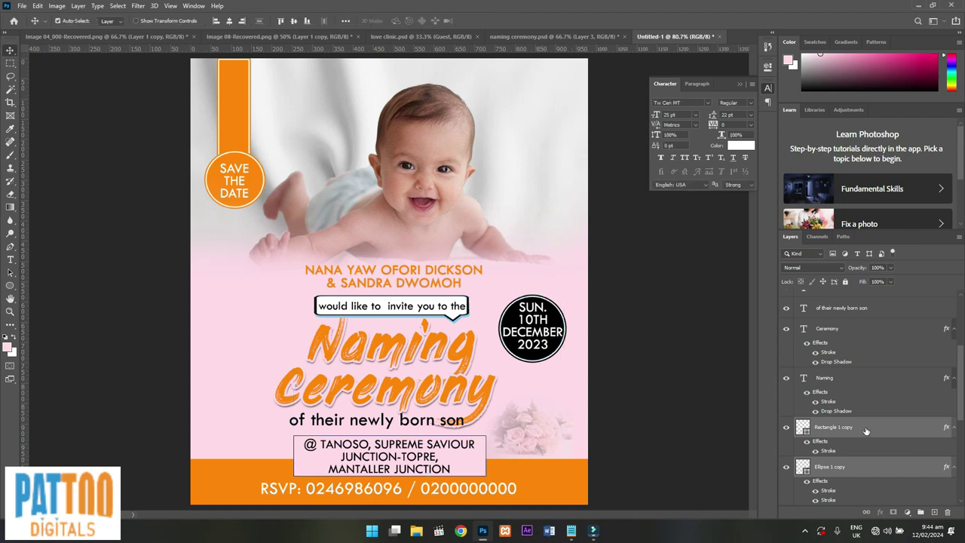
pyautogui.click(865, 428)
pyautogui.hotkey('ctrl', 't')
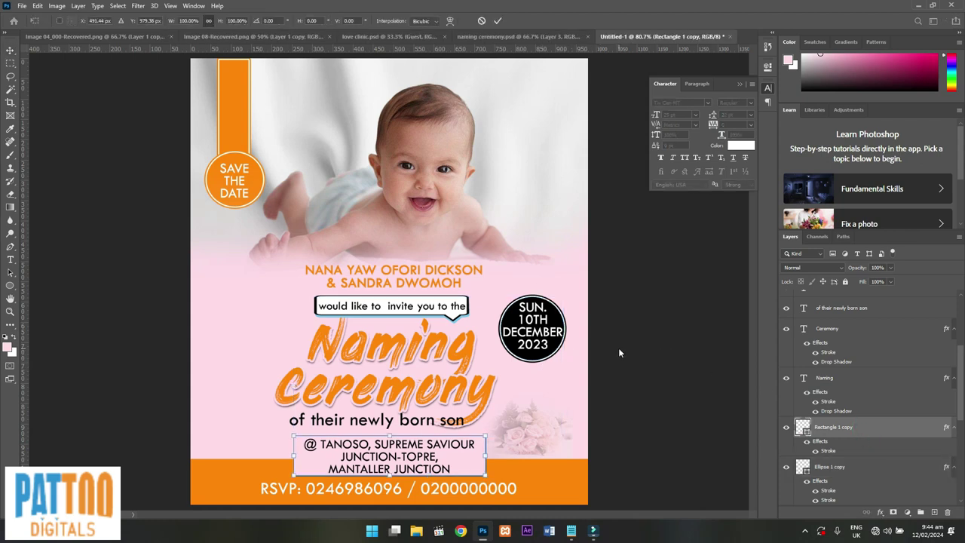
pyautogui.press('Return')
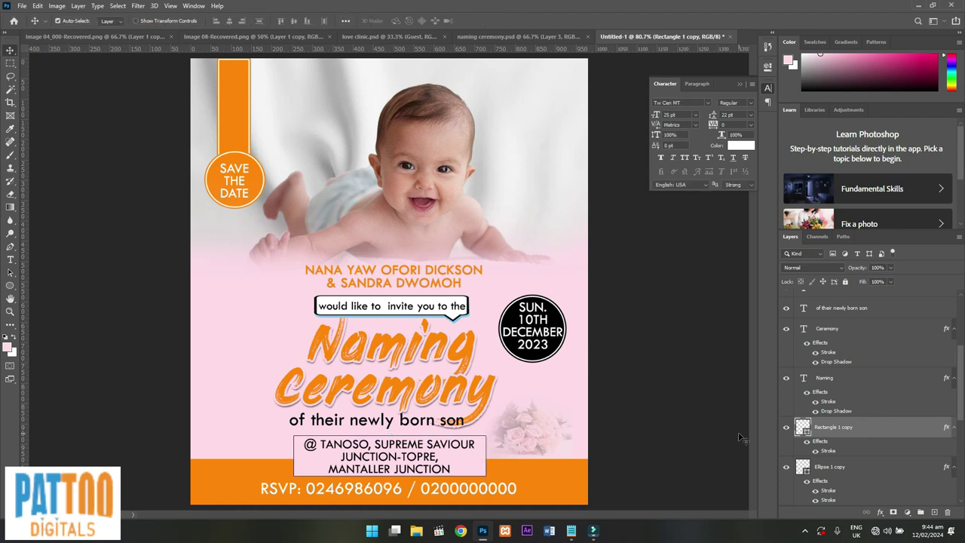
pyautogui.click(851, 468)
# - Start moving the black date circle below the text, then cancel the move
pyautogui.hotkey('ctrl', 't')
pyautogui.scroll(2, 544, 344)
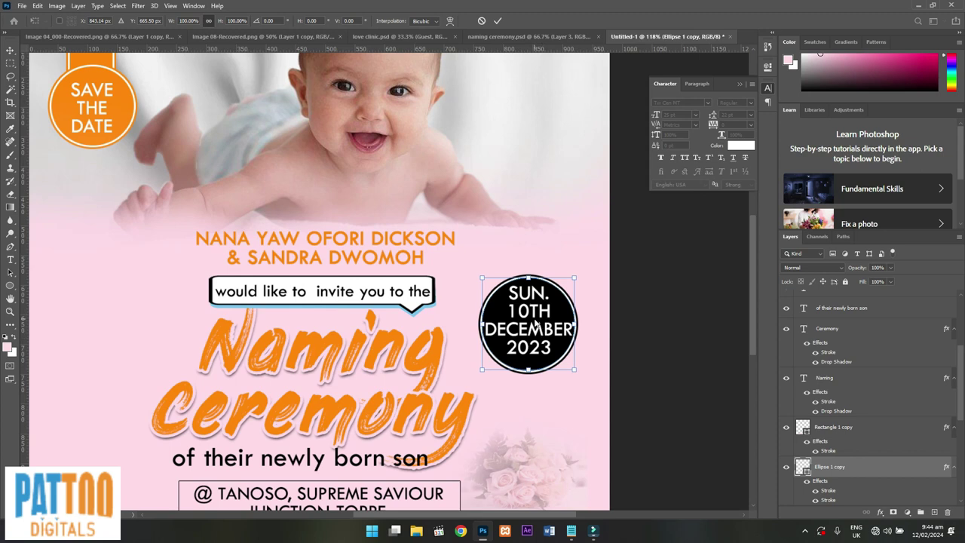
pyautogui.moveTo(544, 345); pyautogui.dragTo(558, 403)
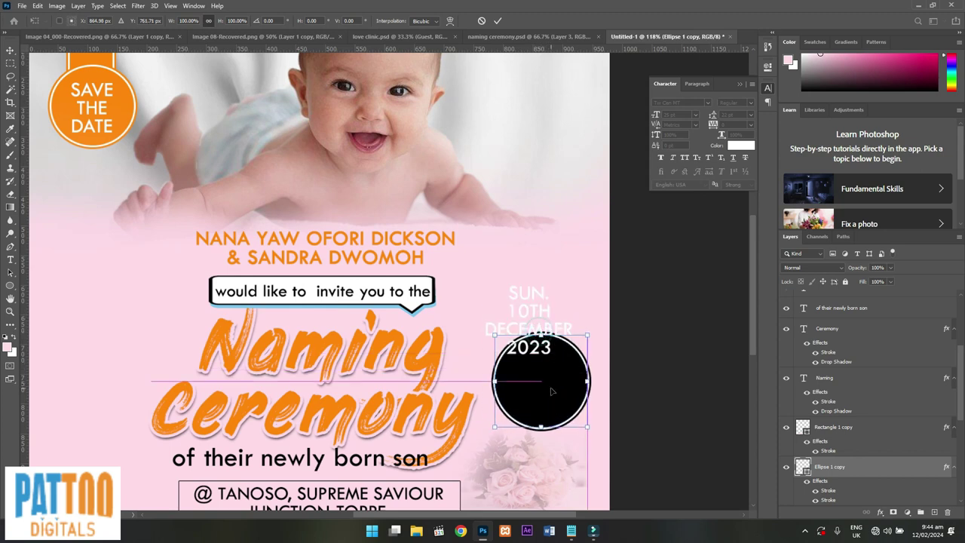
pyautogui.click(480, 20)
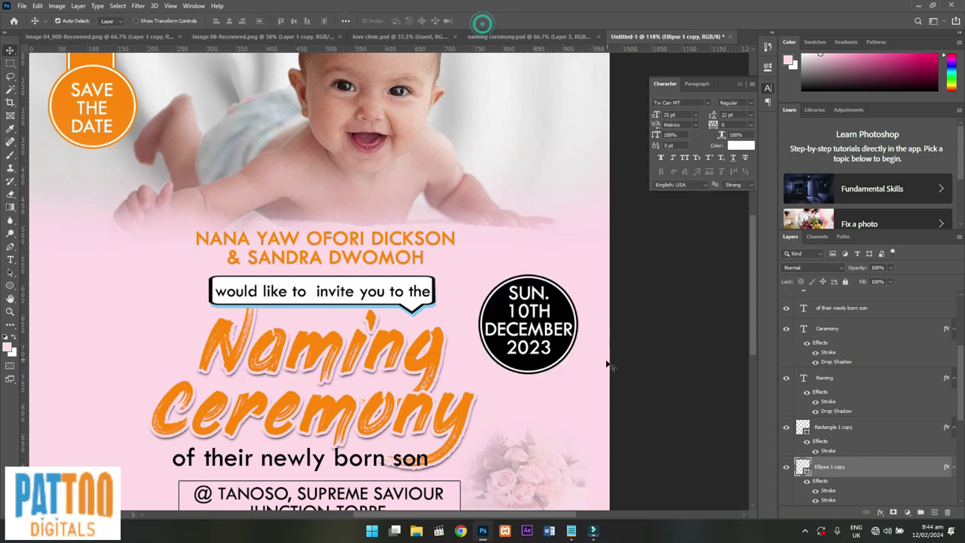
pyautogui.scroll(-2, 892, 421)
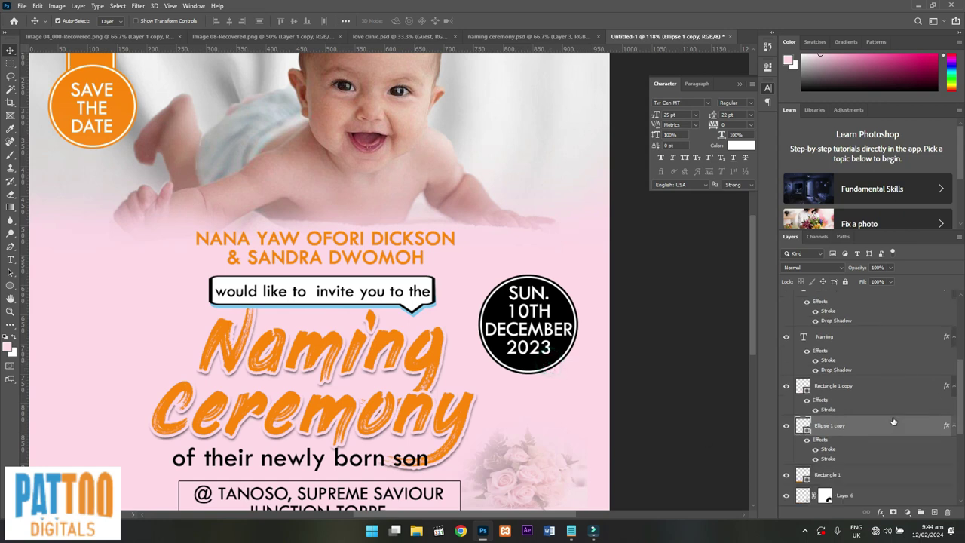
# - Toggle the black circle's visibility off and on, then duplicate it as Ellipse 1 copy 2
pyautogui.click(786, 389)
pyautogui.click(786, 389)
pyautogui.click(786, 426)
pyautogui.click(786, 427)
pyautogui.hotkey('ctrl', 'j')
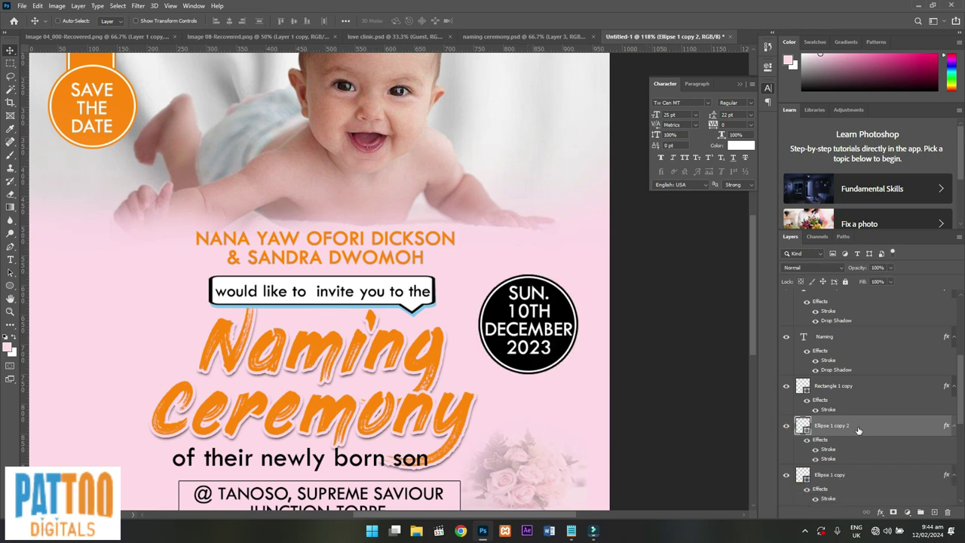
# - Move the circle copy below the date badge and scale it down to about 46%
pyautogui.hotkey('ctrl', 't')
pyautogui.moveTo(543, 345); pyautogui.dragTo(557, 395)
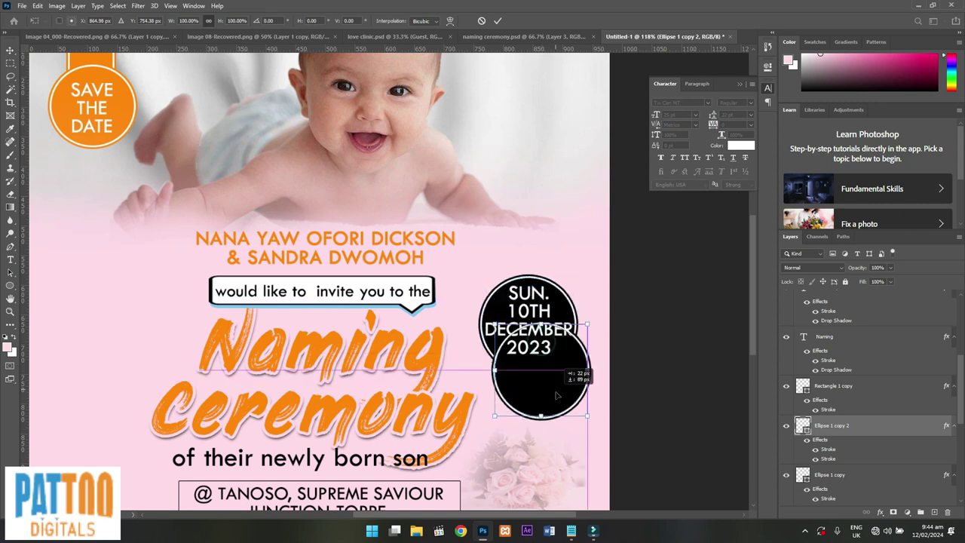
pyautogui.scroll(2, 565, 384)
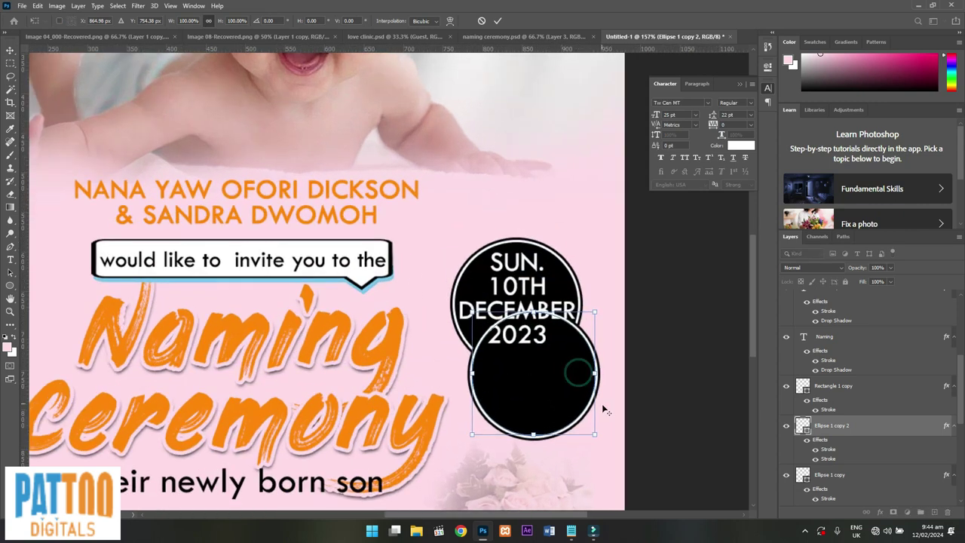
pyautogui.moveTo(595, 433)
pyautogui.mouseDown()
pyautogui.moveTo(562, 398)
pyautogui.moveTo(571, 392)
pyautogui.moveTo(571, 402)
pyautogui.mouseUp()
pyautogui.press('Up')
pyautogui.press('Left')
pyautogui.press('Left')
pyautogui.press('Left')
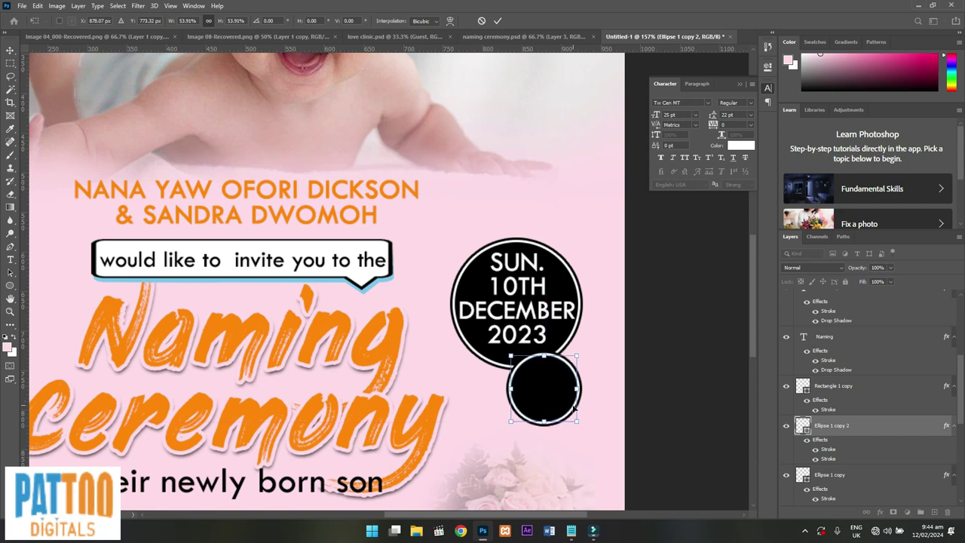
pyautogui.moveTo(575, 420); pyautogui.dragTo(569, 415)
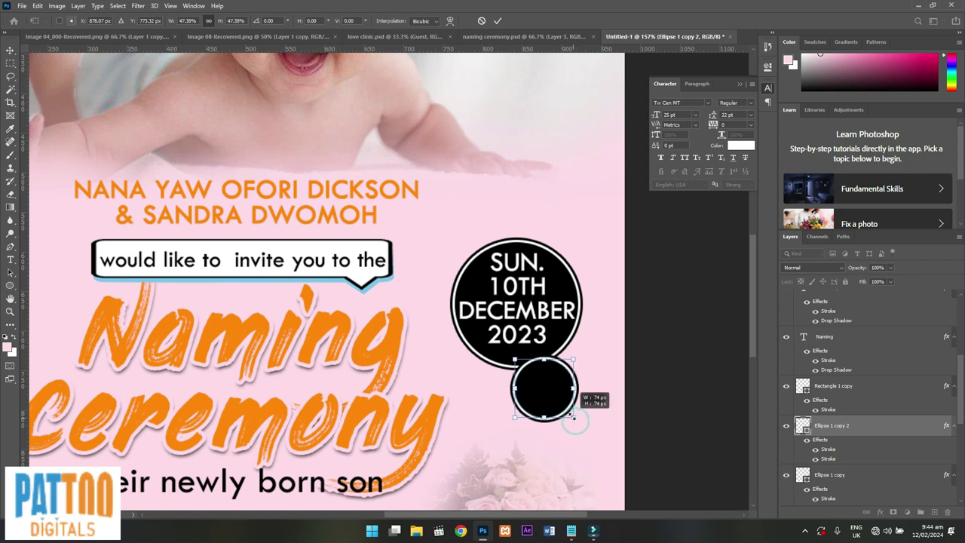
pyautogui.press('Up')
pyautogui.press('Up')
pyautogui.press('Up')
pyautogui.press('Up')
pyautogui.press('Up')
pyautogui.press('Up')
pyautogui.press('Up')
pyautogui.press('Up')
pyautogui.press('Up')
pyautogui.press('Right')
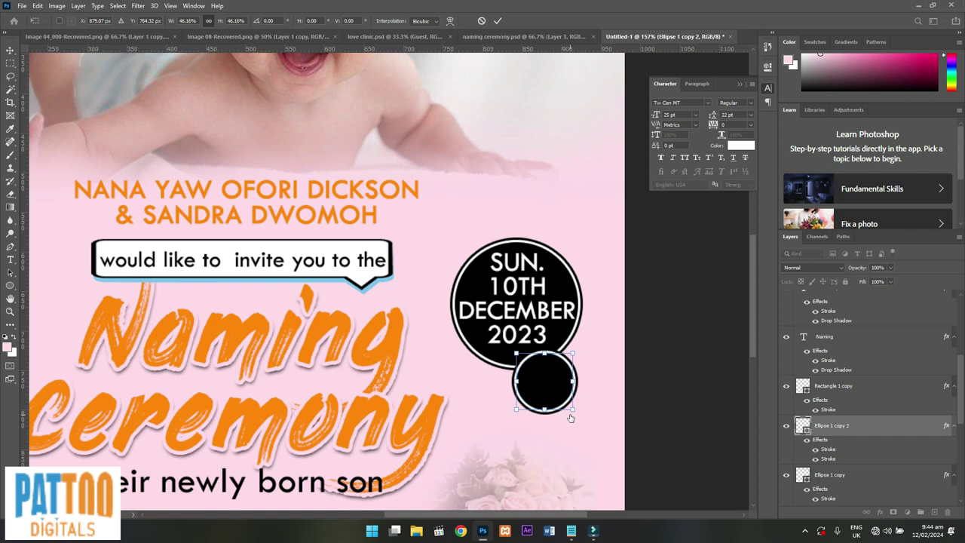
pyautogui.press('Return')
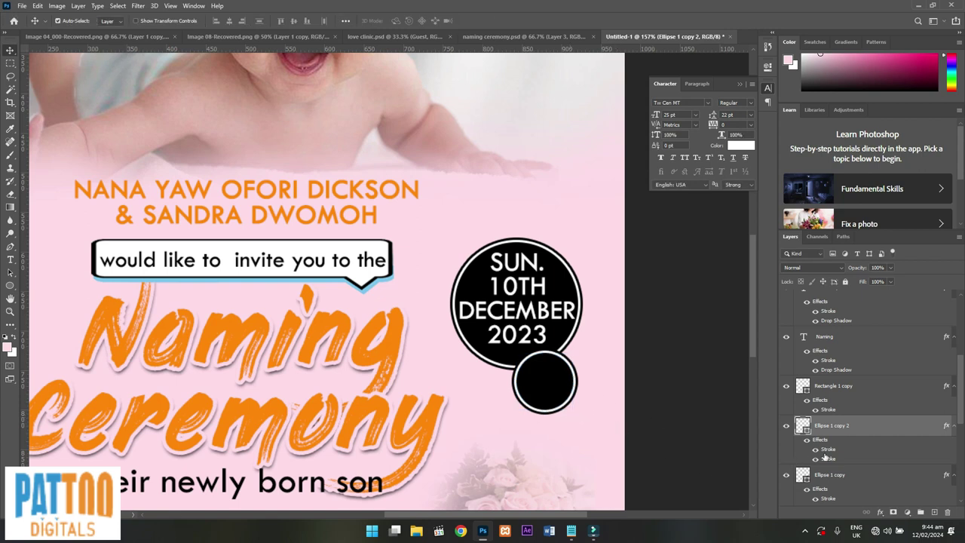
# - Fill the small circle with the title's orange colour
pyautogui.doubleClick(803, 425)
pyautogui.click(428, 417)
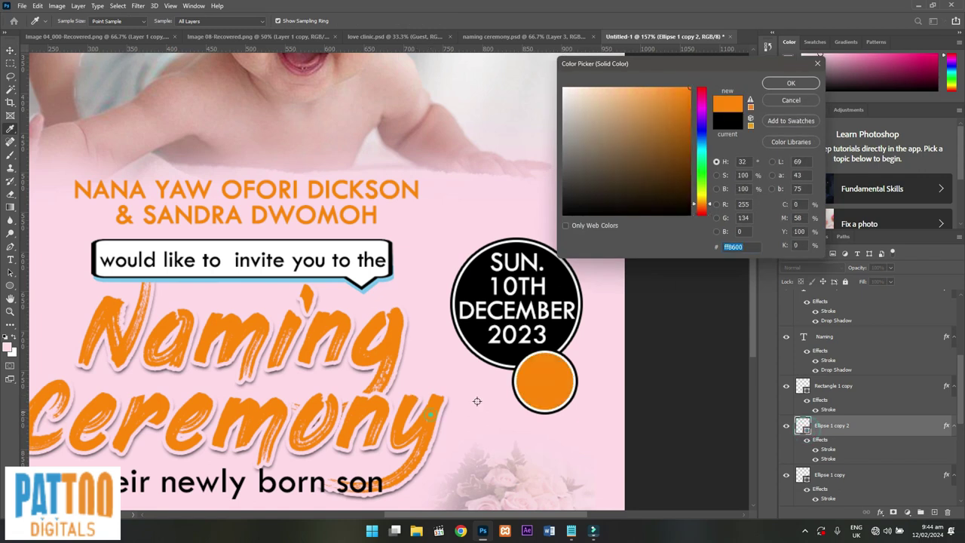
pyautogui.click(788, 83)
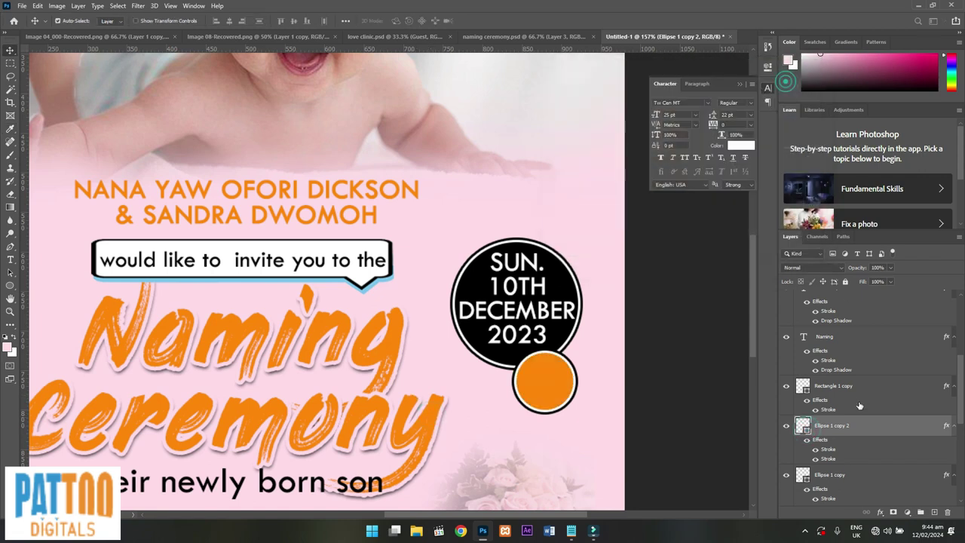
# - Change the circle's outer stroke colour to the same orange
pyautogui.doubleClick(828, 459)
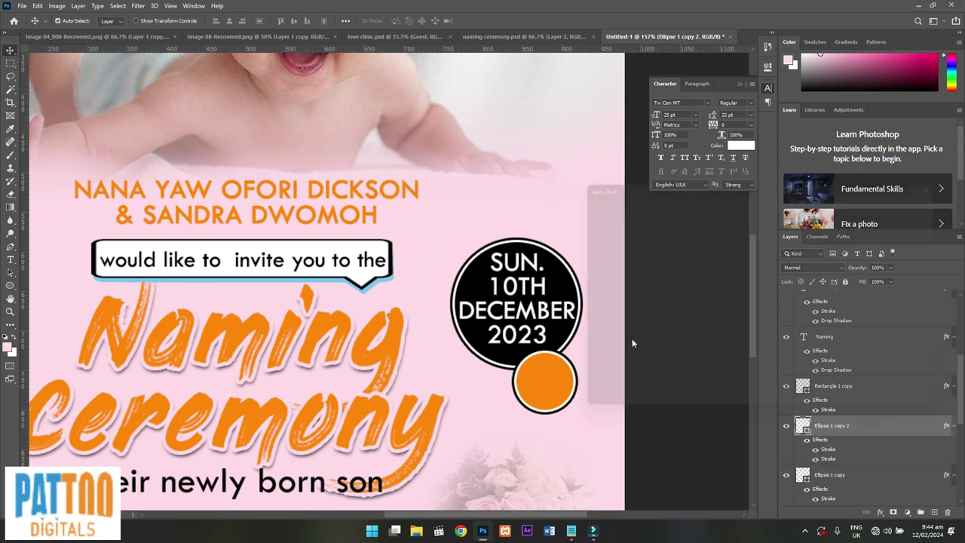
pyautogui.click(728, 292)
pyautogui.click(544, 375)
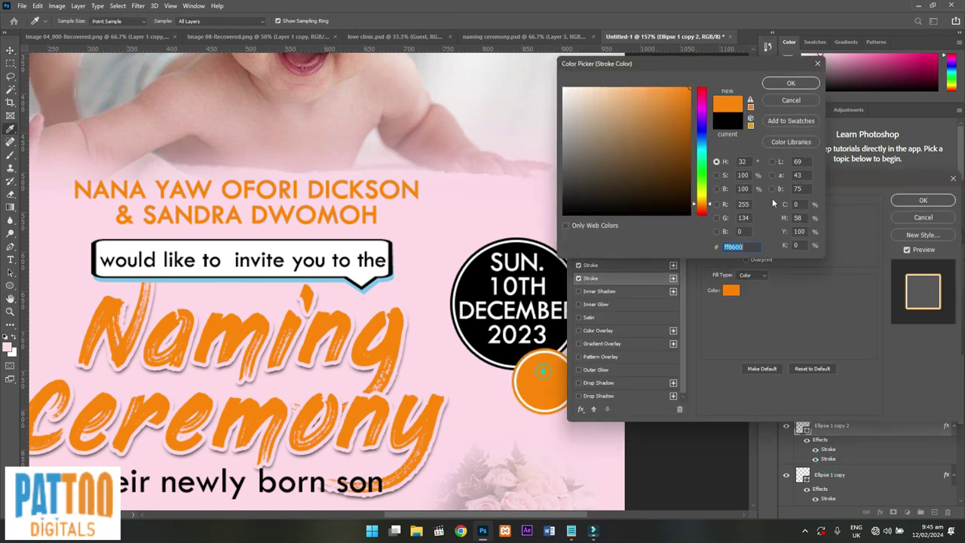
pyautogui.click(791, 83)
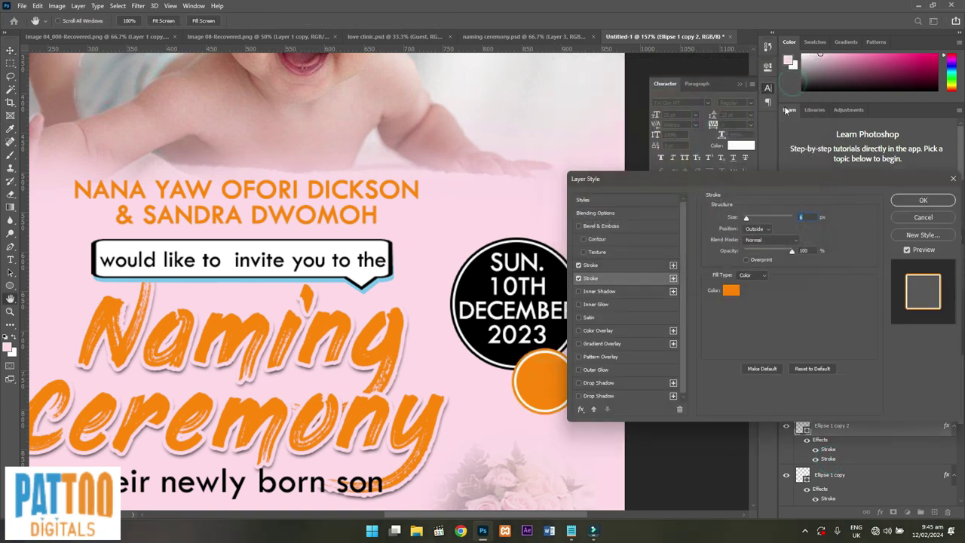
pyautogui.click(922, 200)
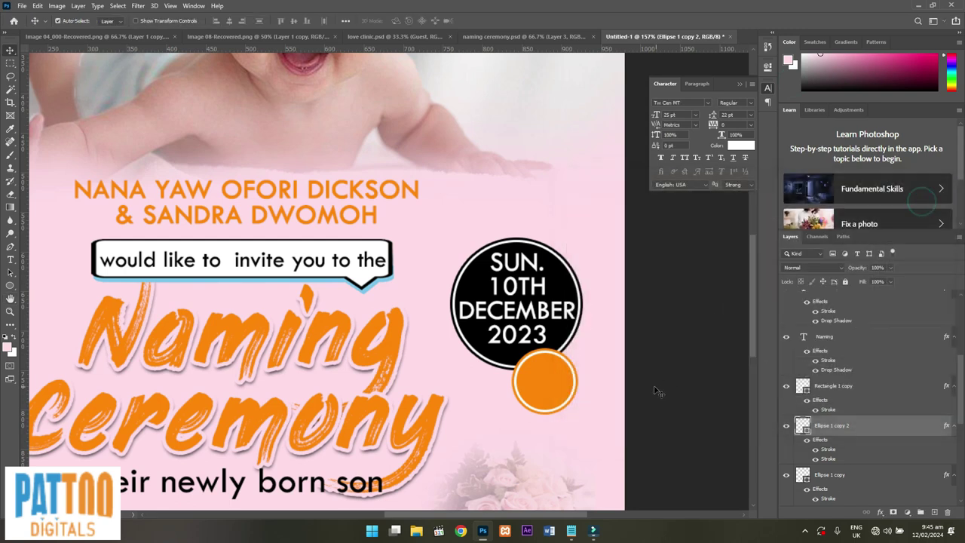
pyautogui.click(551, 382)
# - Duplicate the date text, move it onto the orange circle, and change it to 12PM
pyautogui.press('t')
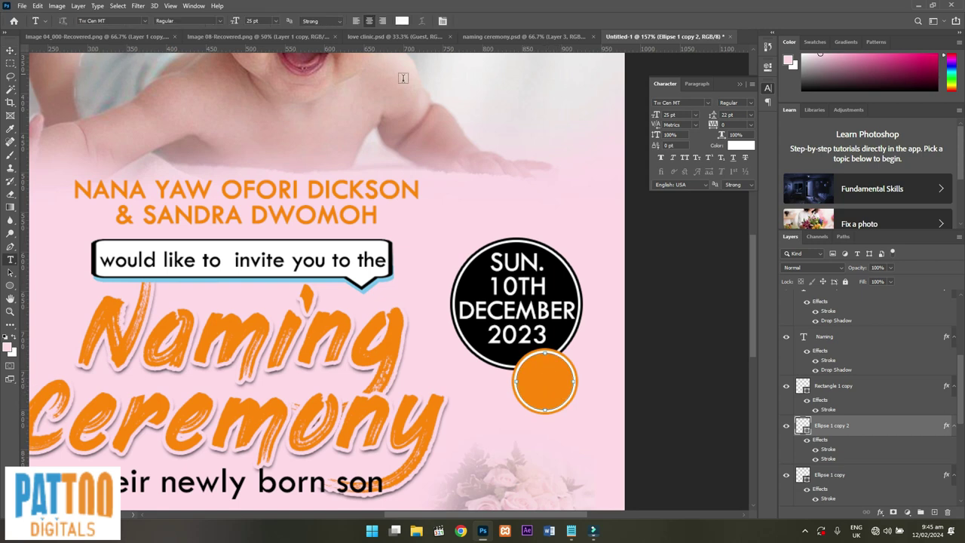
pyautogui.click(512, 315)
pyautogui.click(480, 21)
pyautogui.hotkey('ctrl', 'j')
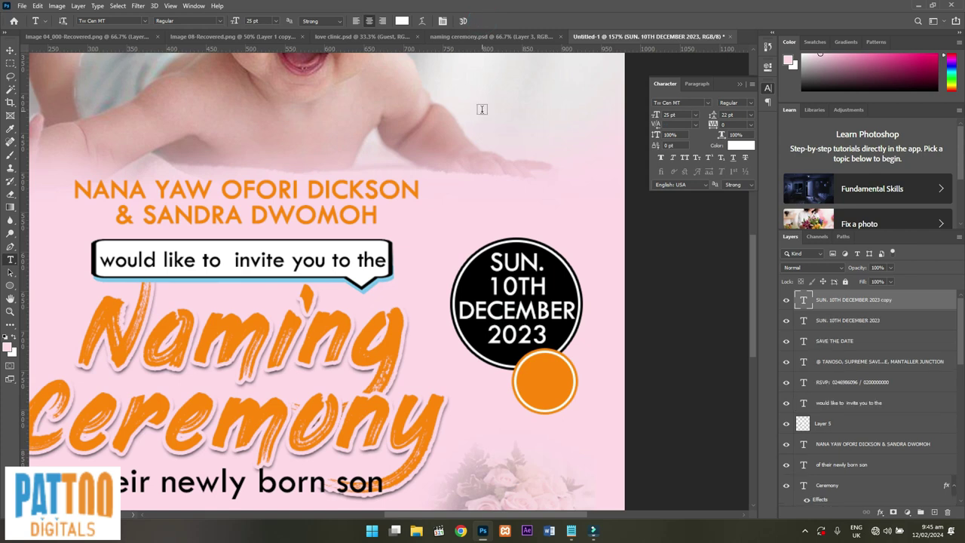
pyautogui.click(516, 284)
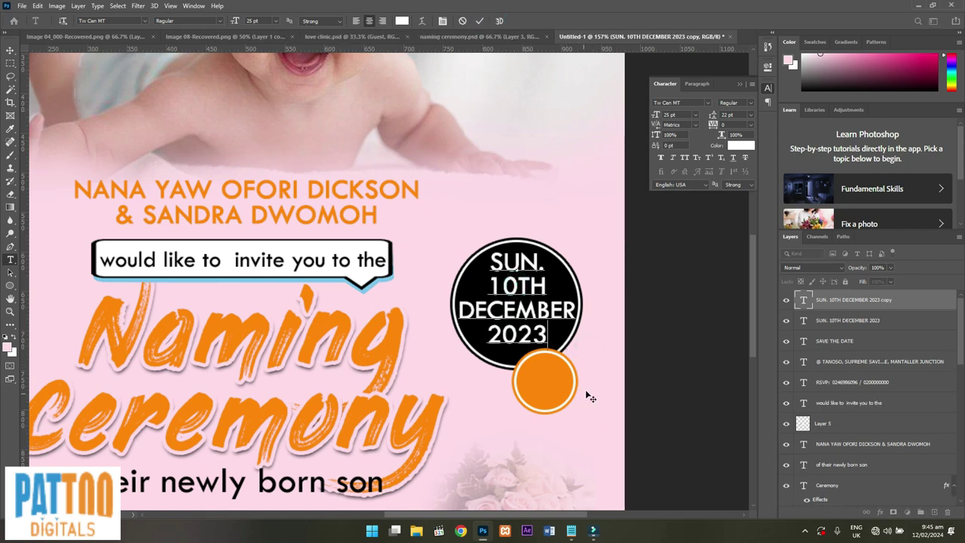
pyautogui.moveTo(584, 370); pyautogui.dragTo(593, 477)
pyautogui.hotkey('ctrl', 'a')
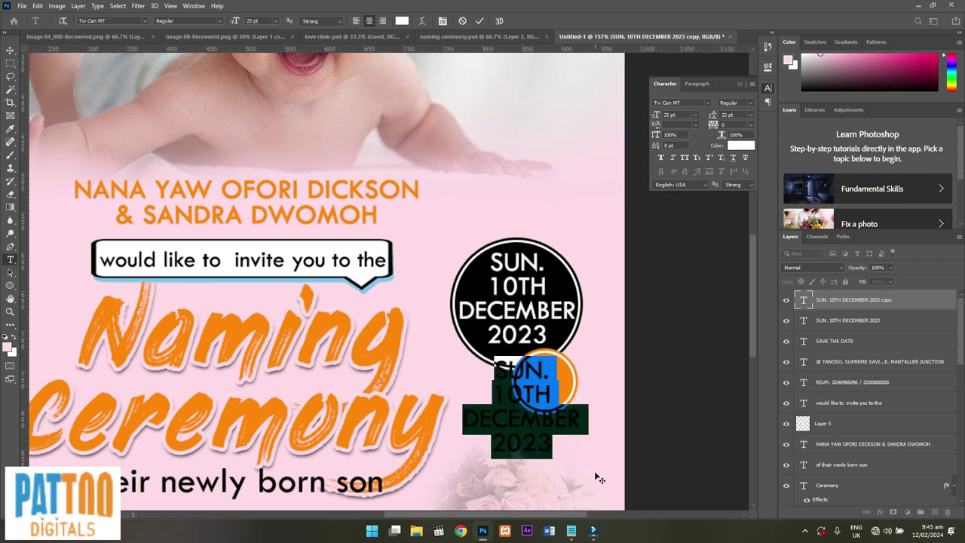
pyautogui.write('12')
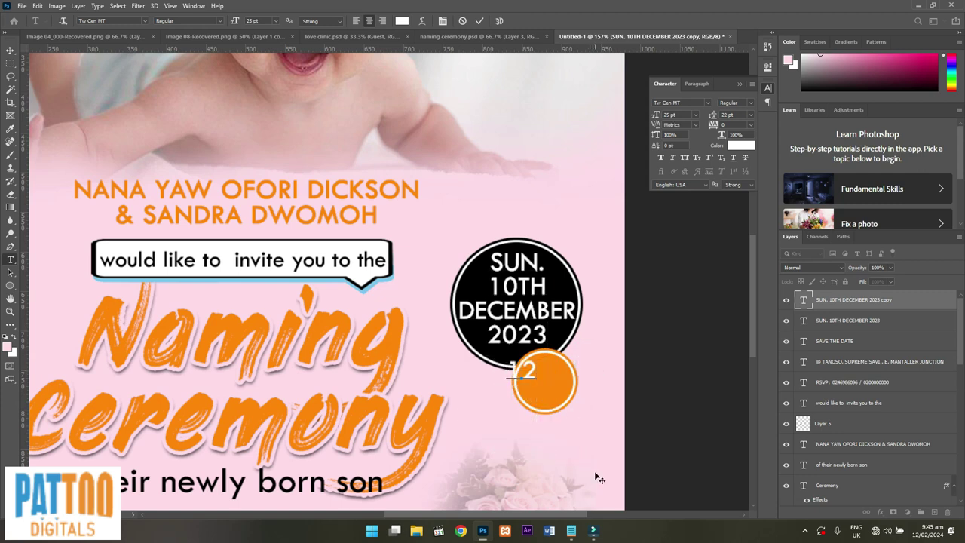
pyautogui.write('PM')
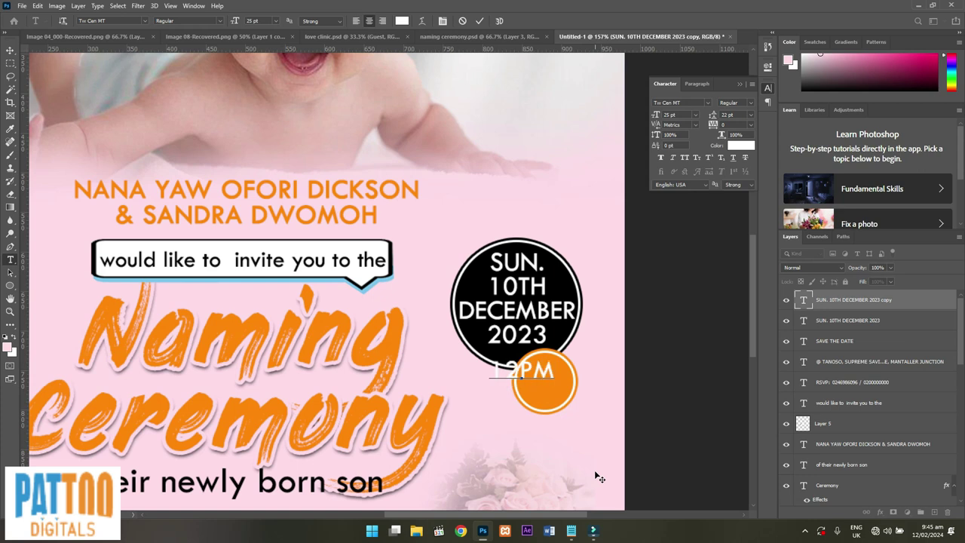
pyautogui.moveTo(572, 414); pyautogui.dragTo(574, 416)
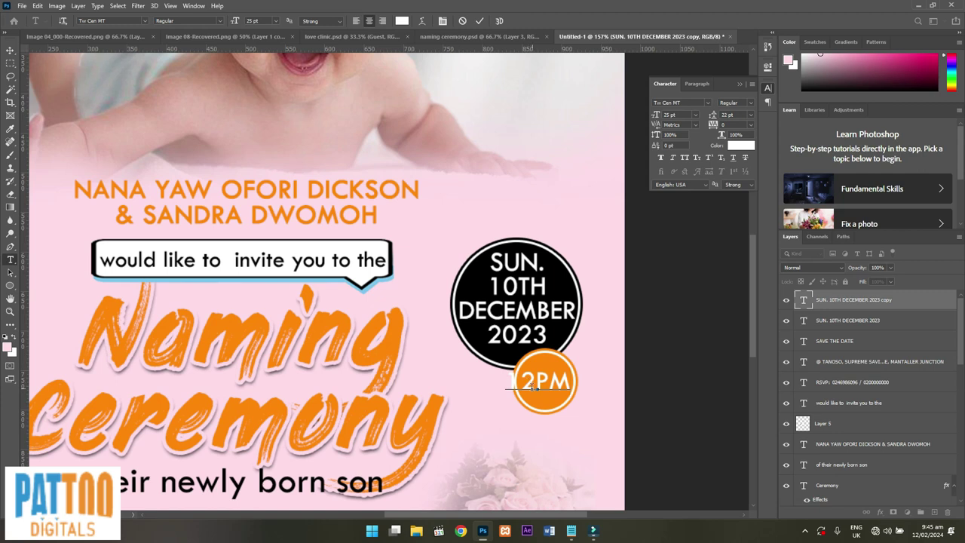
# - Tighten the 12PM tracking to -100 and centre it inside the circle
pyautogui.click(526, 384)
pyautogui.hotkey('ctrl', 'a')
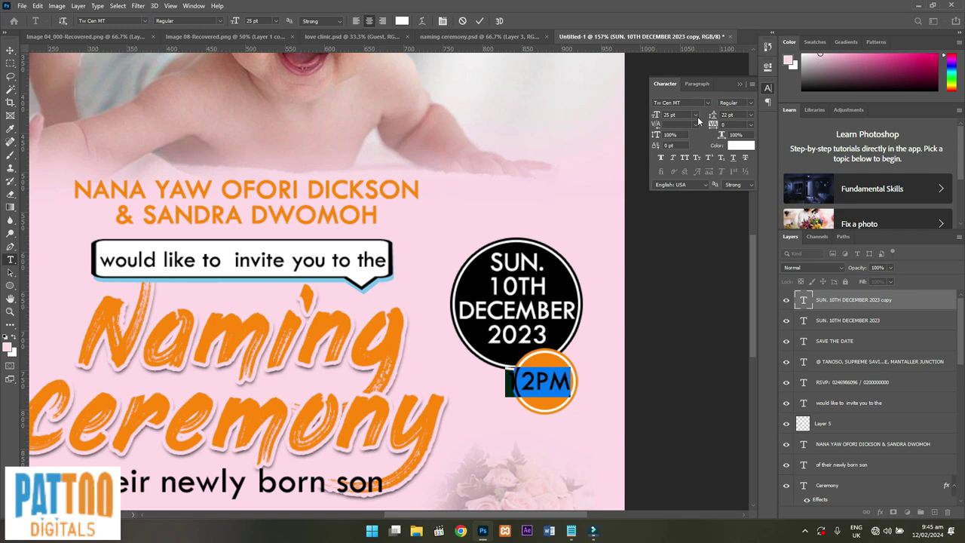
pyautogui.scroll(-10, 731, 123)
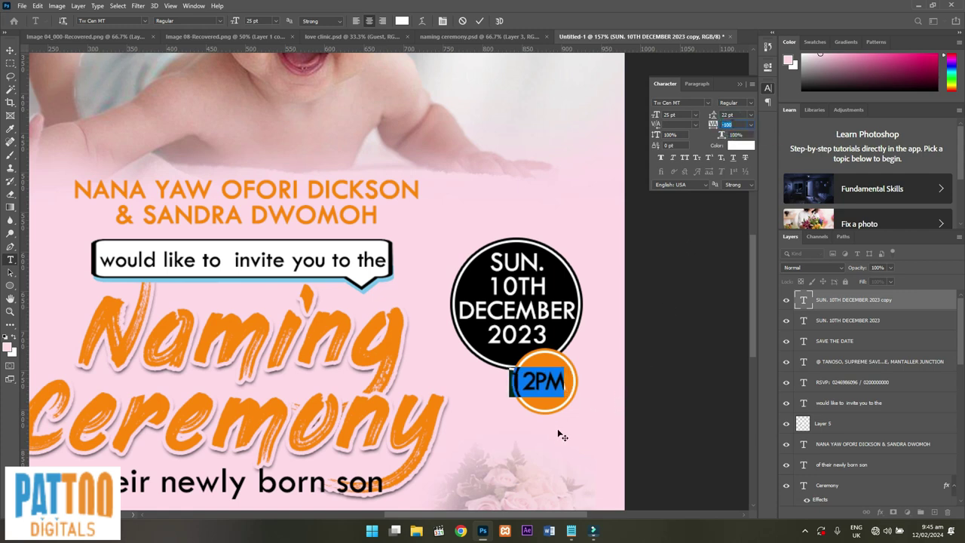
pyautogui.moveTo(558, 435); pyautogui.dragTo(564, 435)
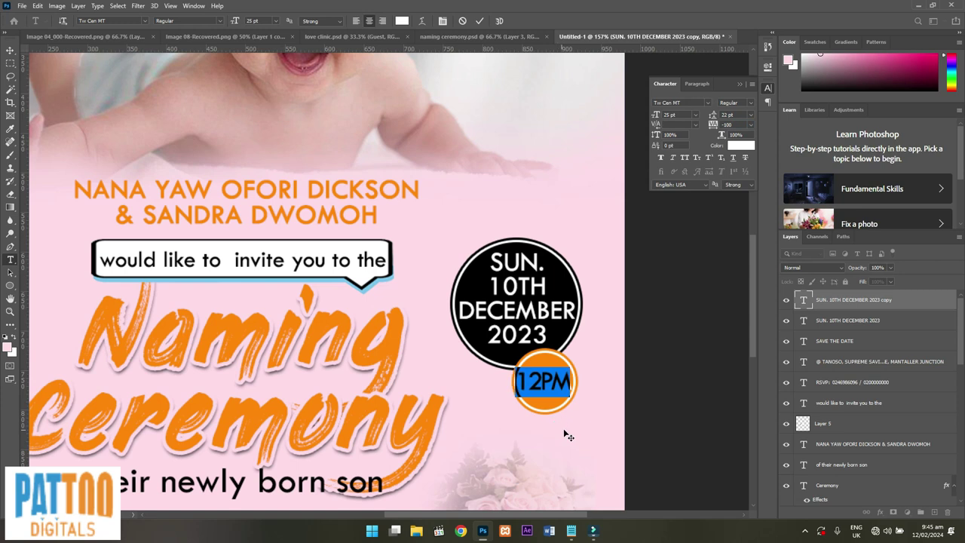
pyautogui.click(479, 21)
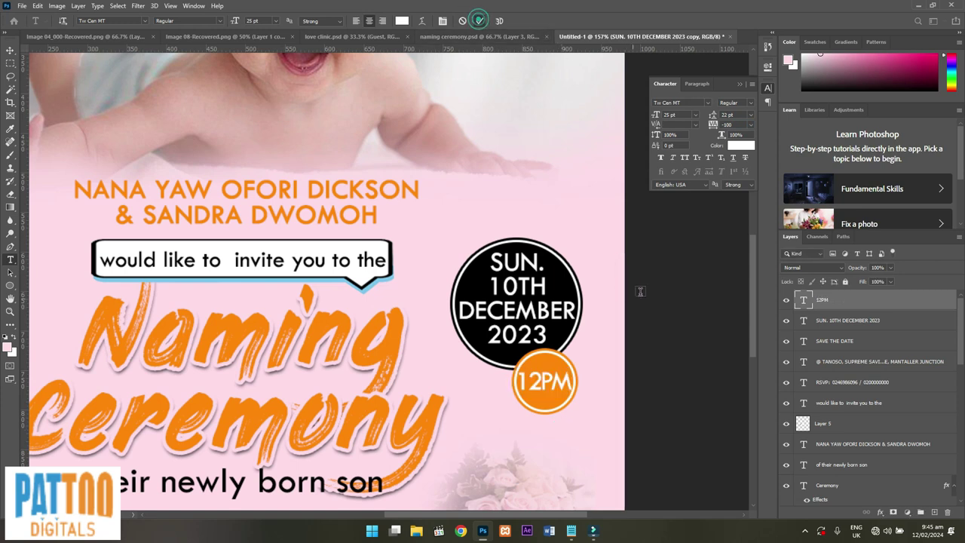
# - Zoom out to show the whole flyer and discard an accidental empty text box
pyautogui.hotkey('ctrl', '-')
pyautogui.hotkey('ctrl', '-')
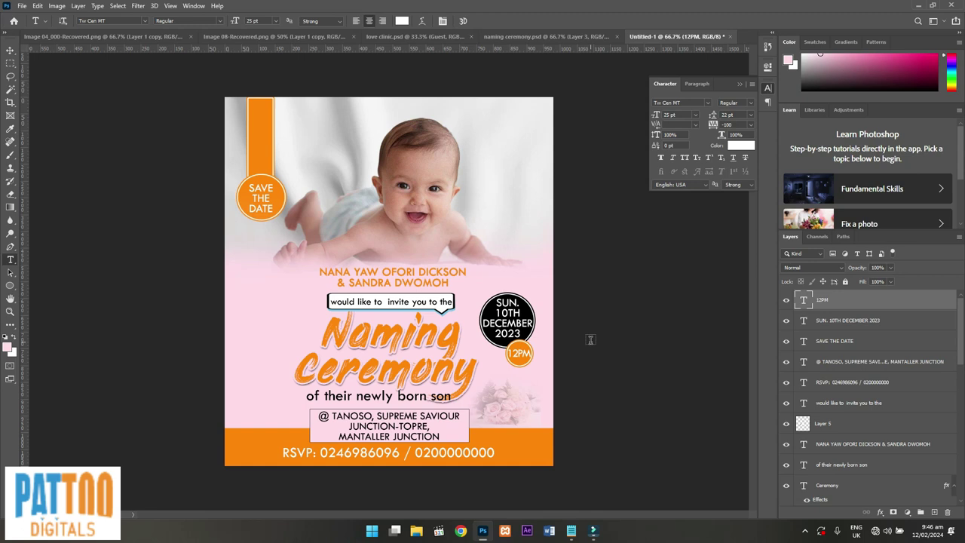
pyautogui.click(605, 334)
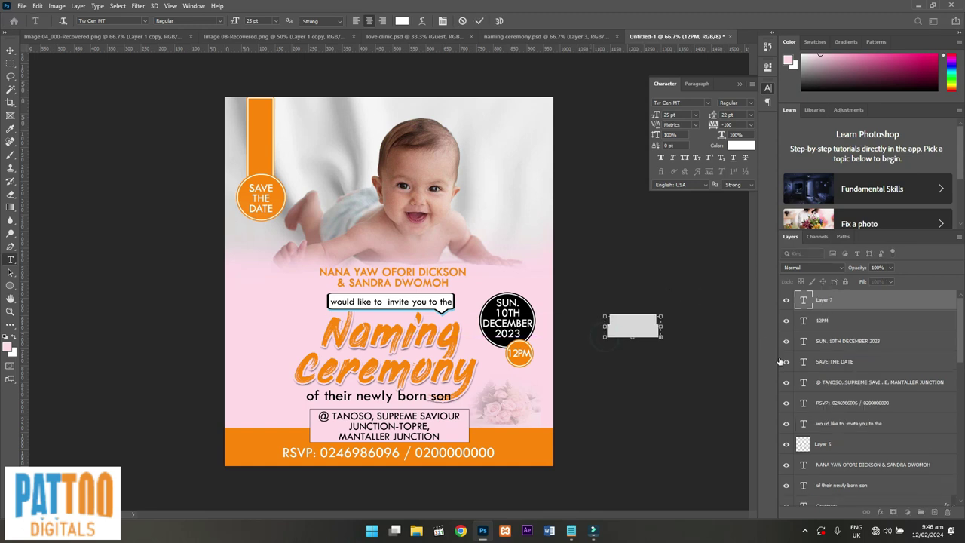
pyautogui.click(462, 21)
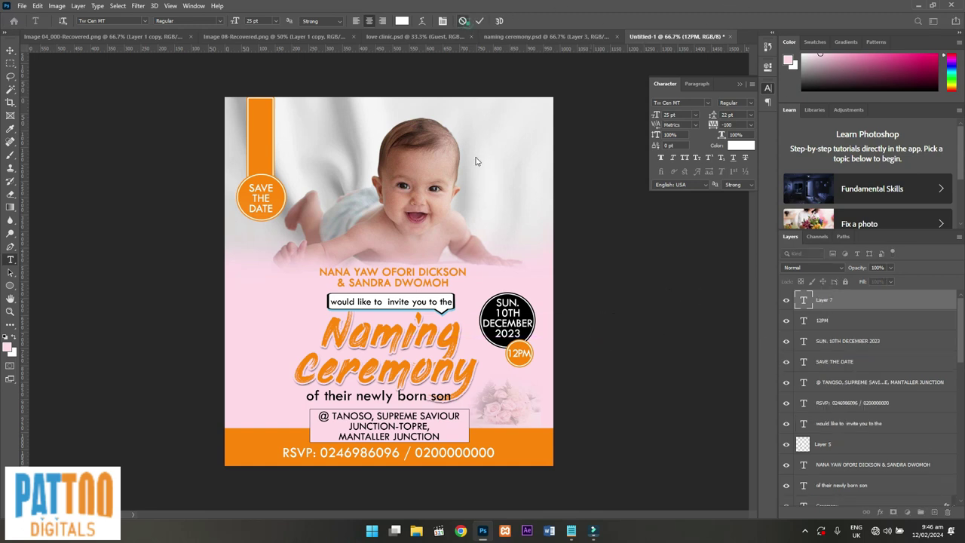
pyautogui.click(472, 451)
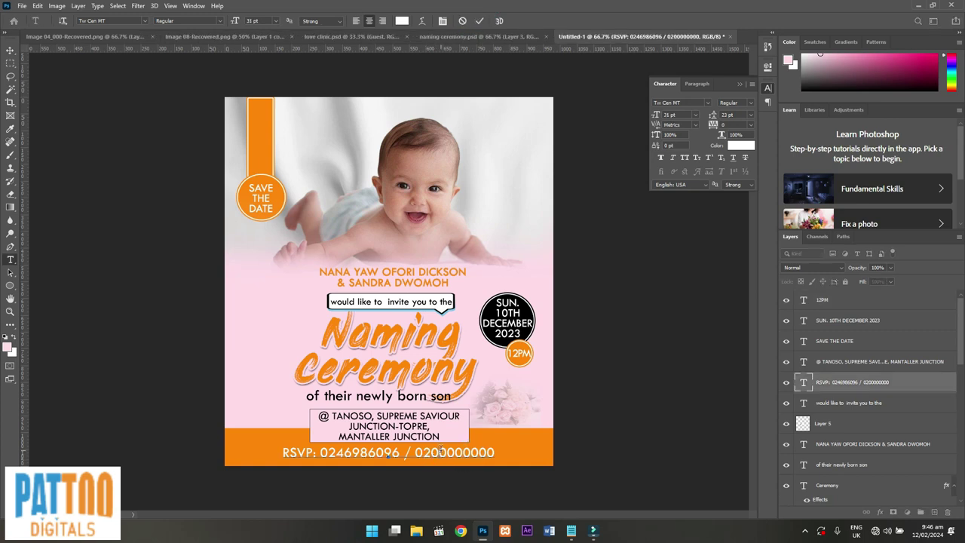
# - Replace the second RSVP number's placeholder zeros with the real phone digits
pyautogui.moveTo(439, 453); pyautogui.dragTo(507, 452)
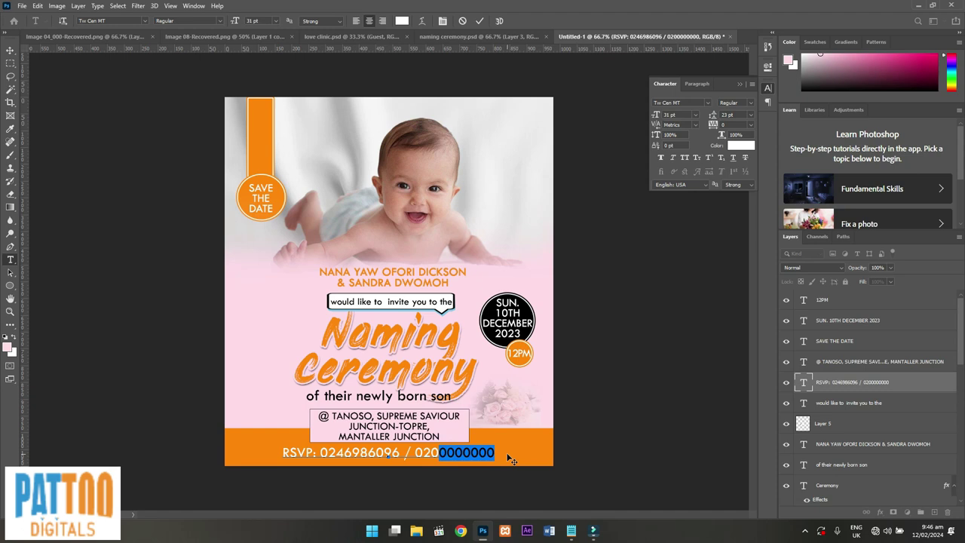
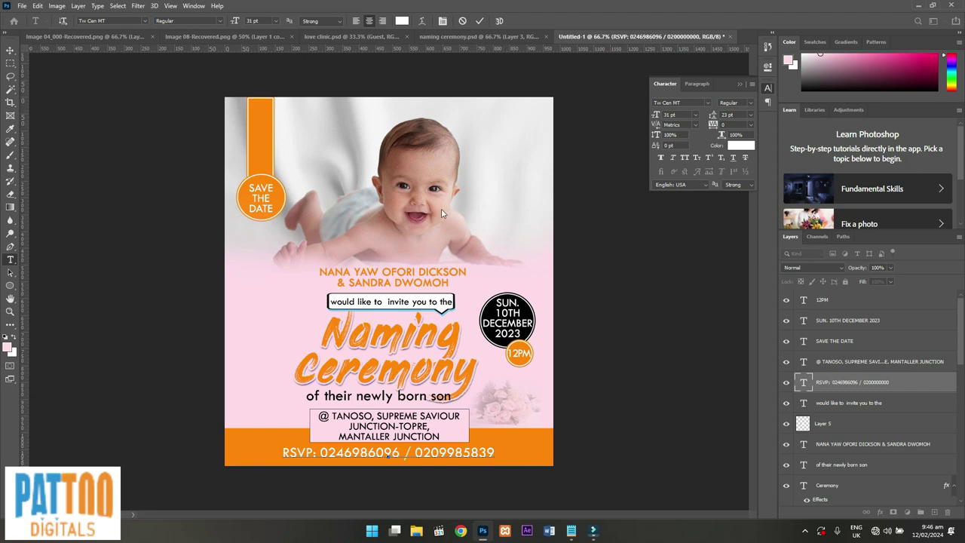
pyautogui.click(479, 20)
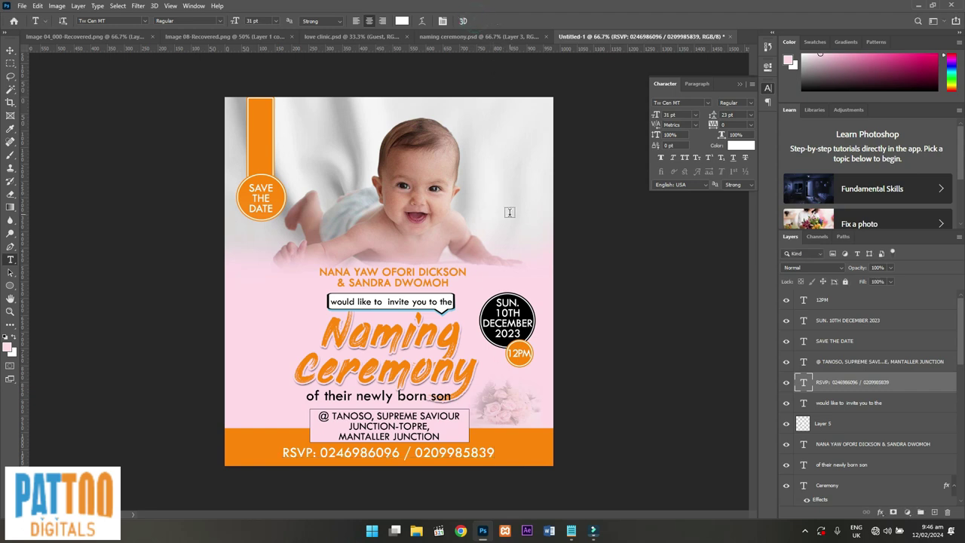